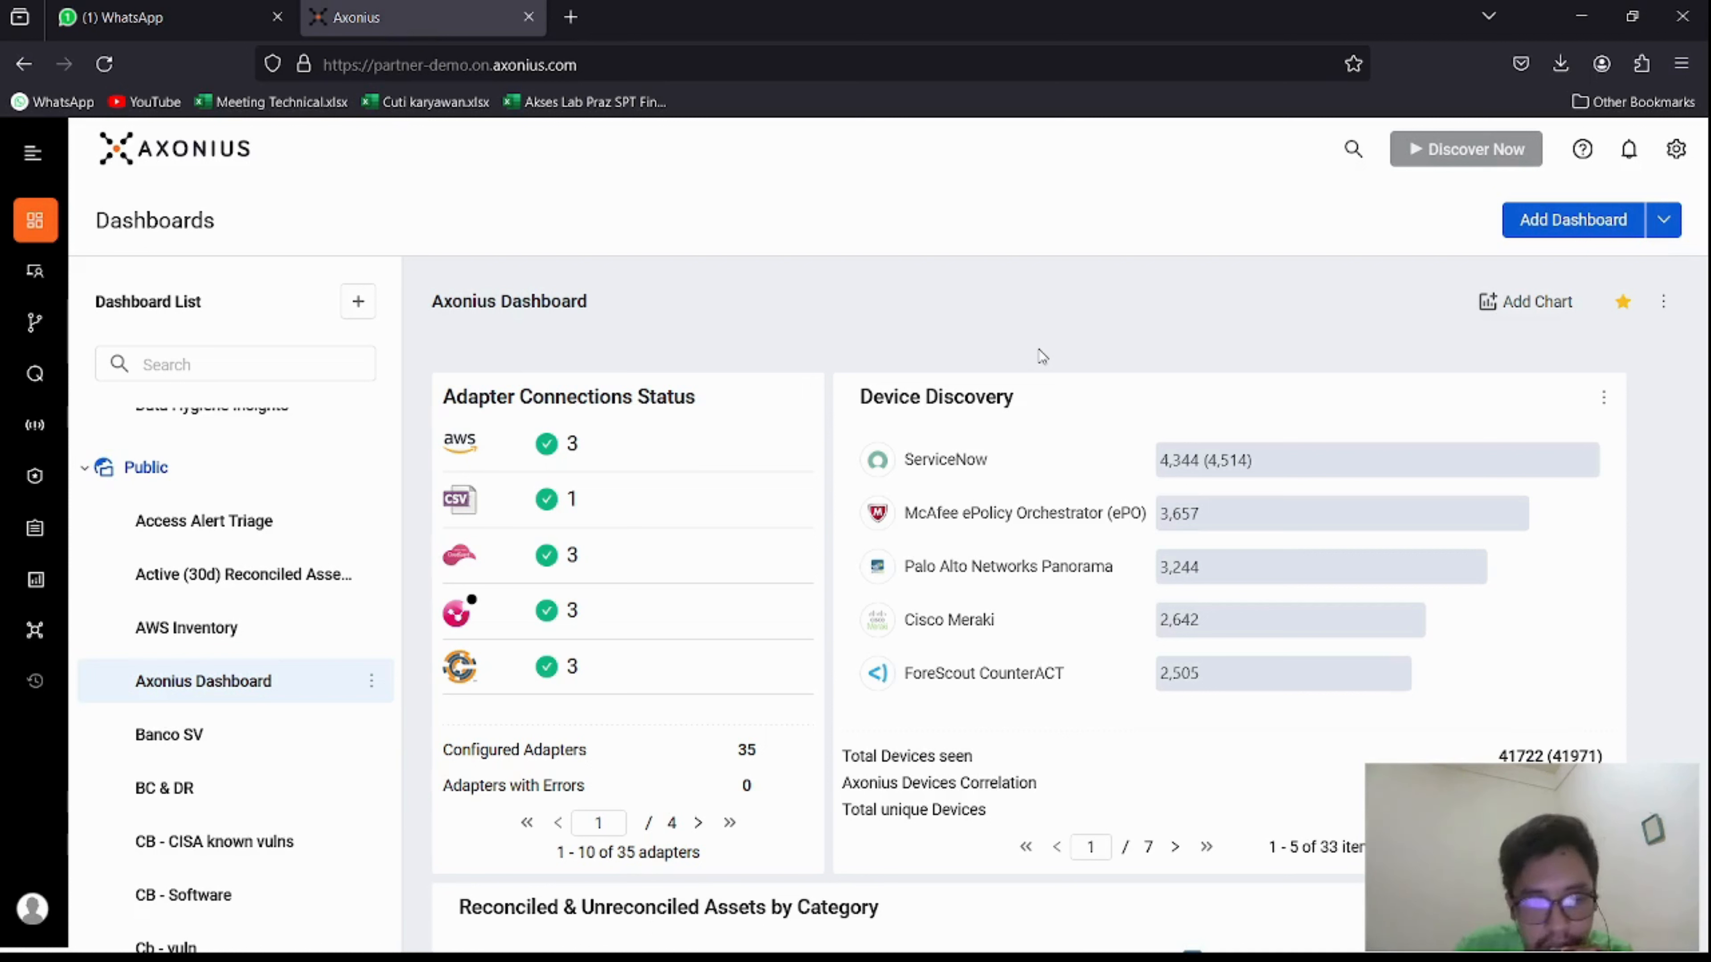
- Open the Query Wizard for the Devices assets and show the available fields for the first expression
{"action": "left_click", "coordinate": [41, 386]}
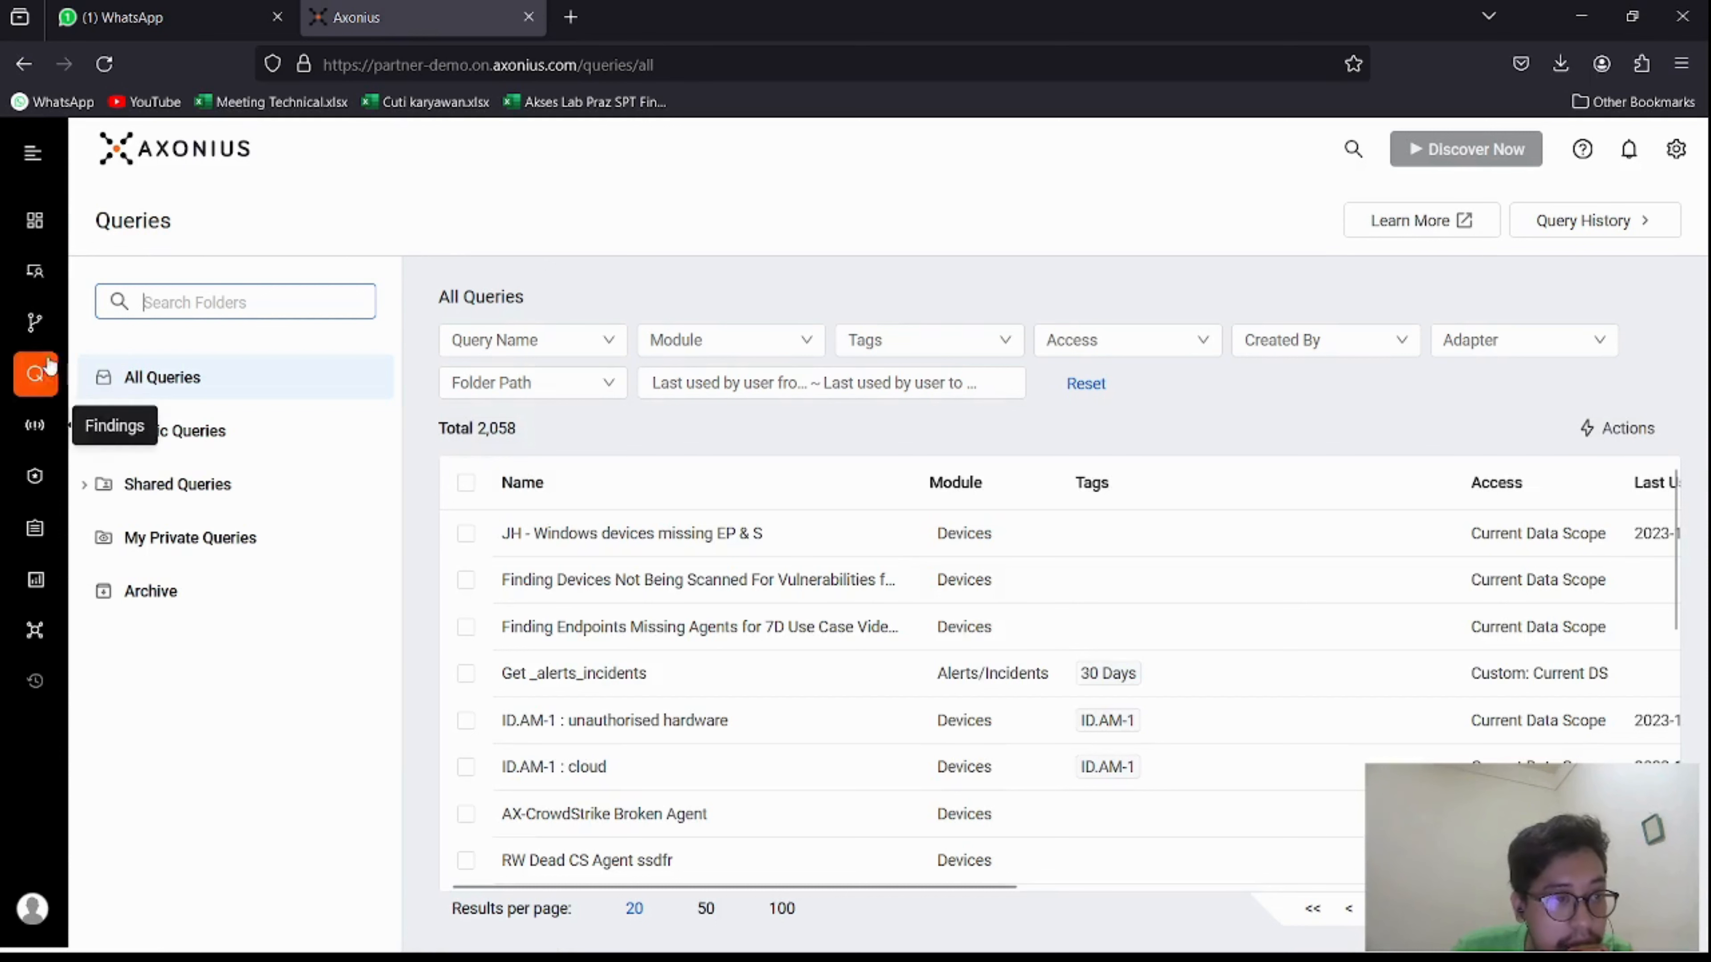
{"action": "left_click", "coordinate": [46, 275]}
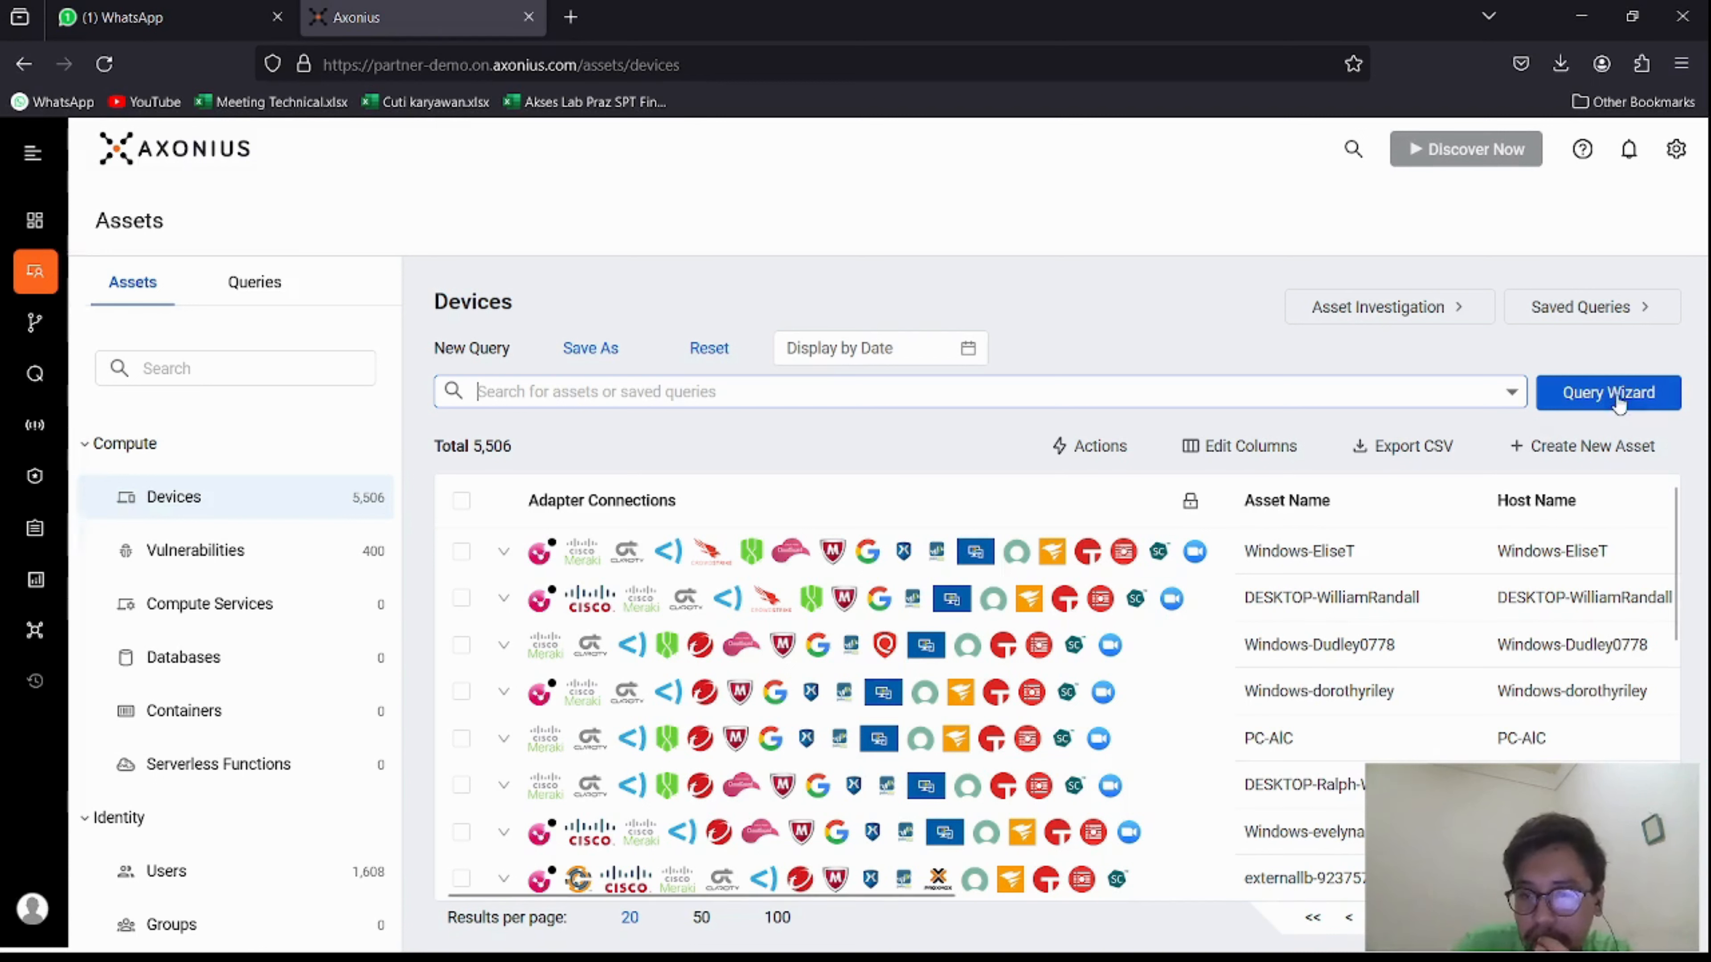
{"action": "left_click", "coordinate": [1619, 397]}
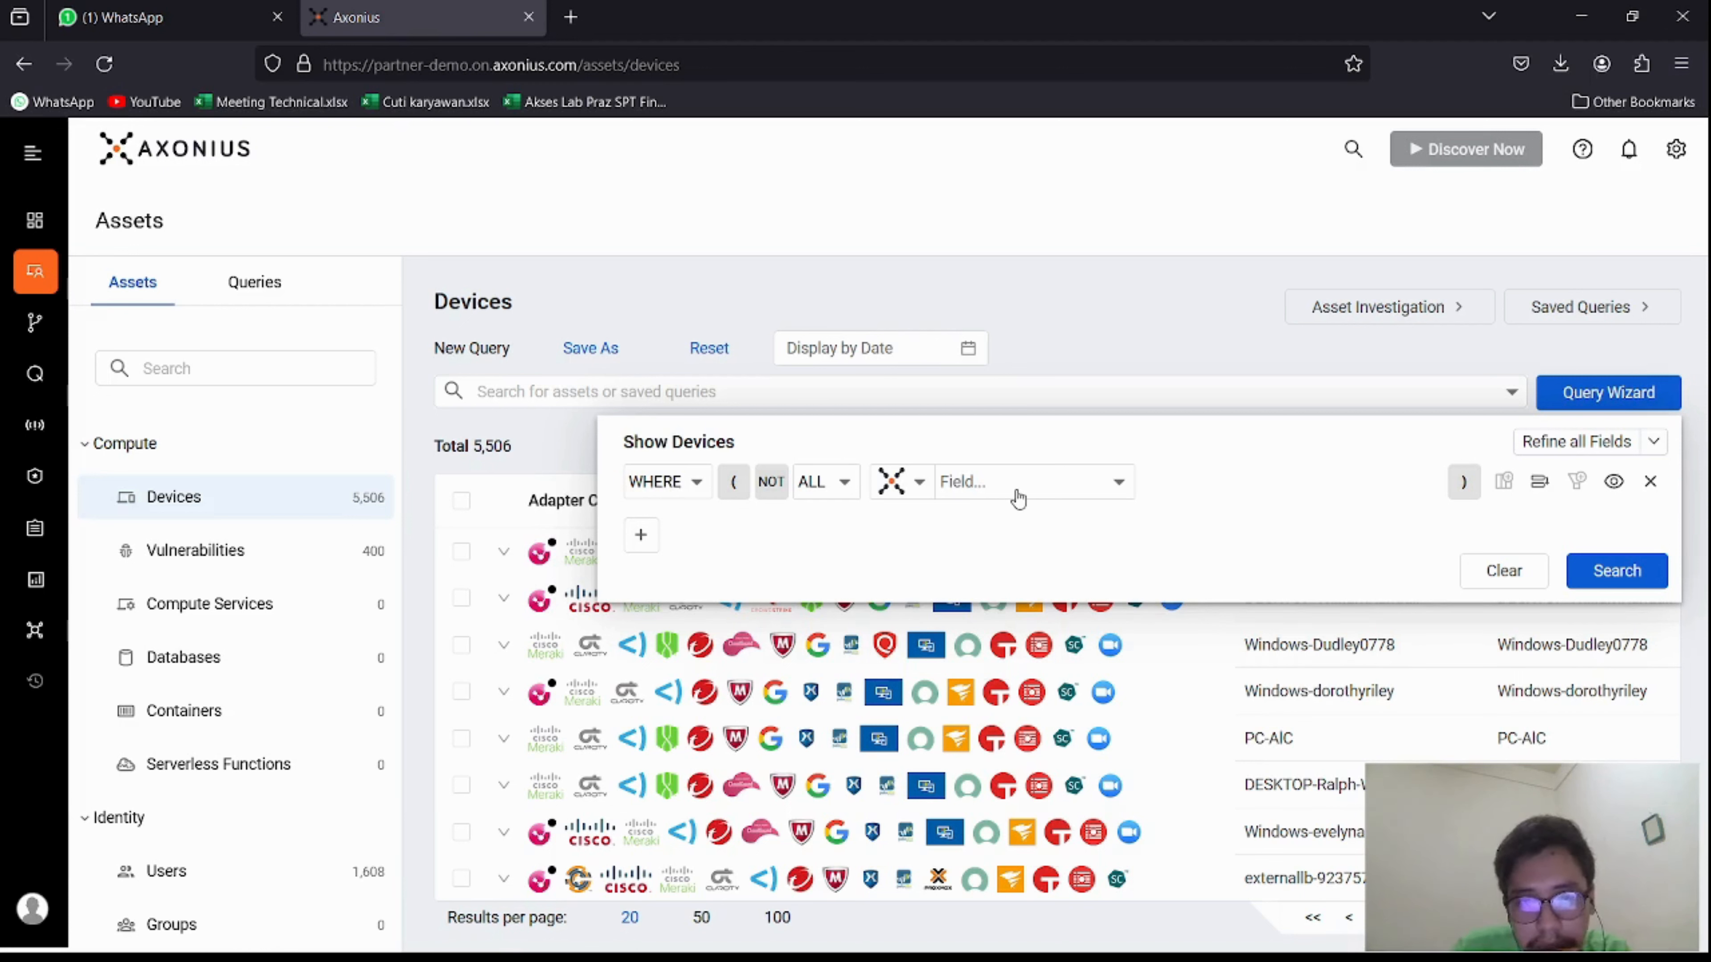
{"action": "left_click", "coordinate": [1019, 497]}
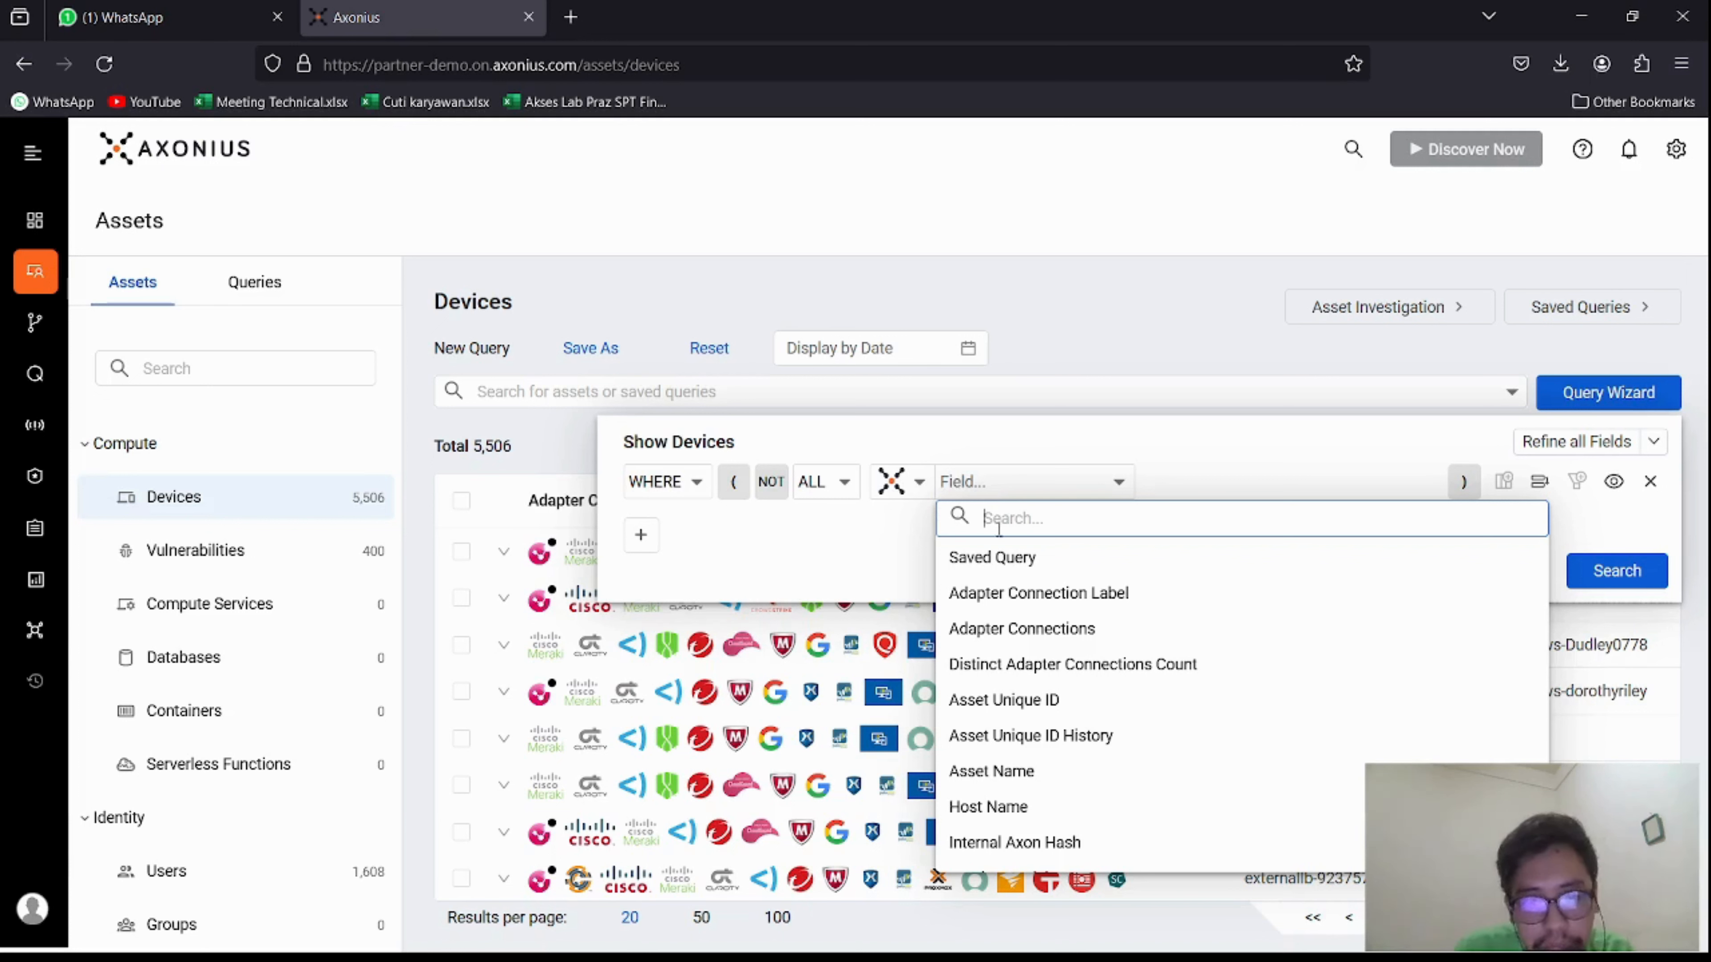
{"action": "type", "text": "ada"}
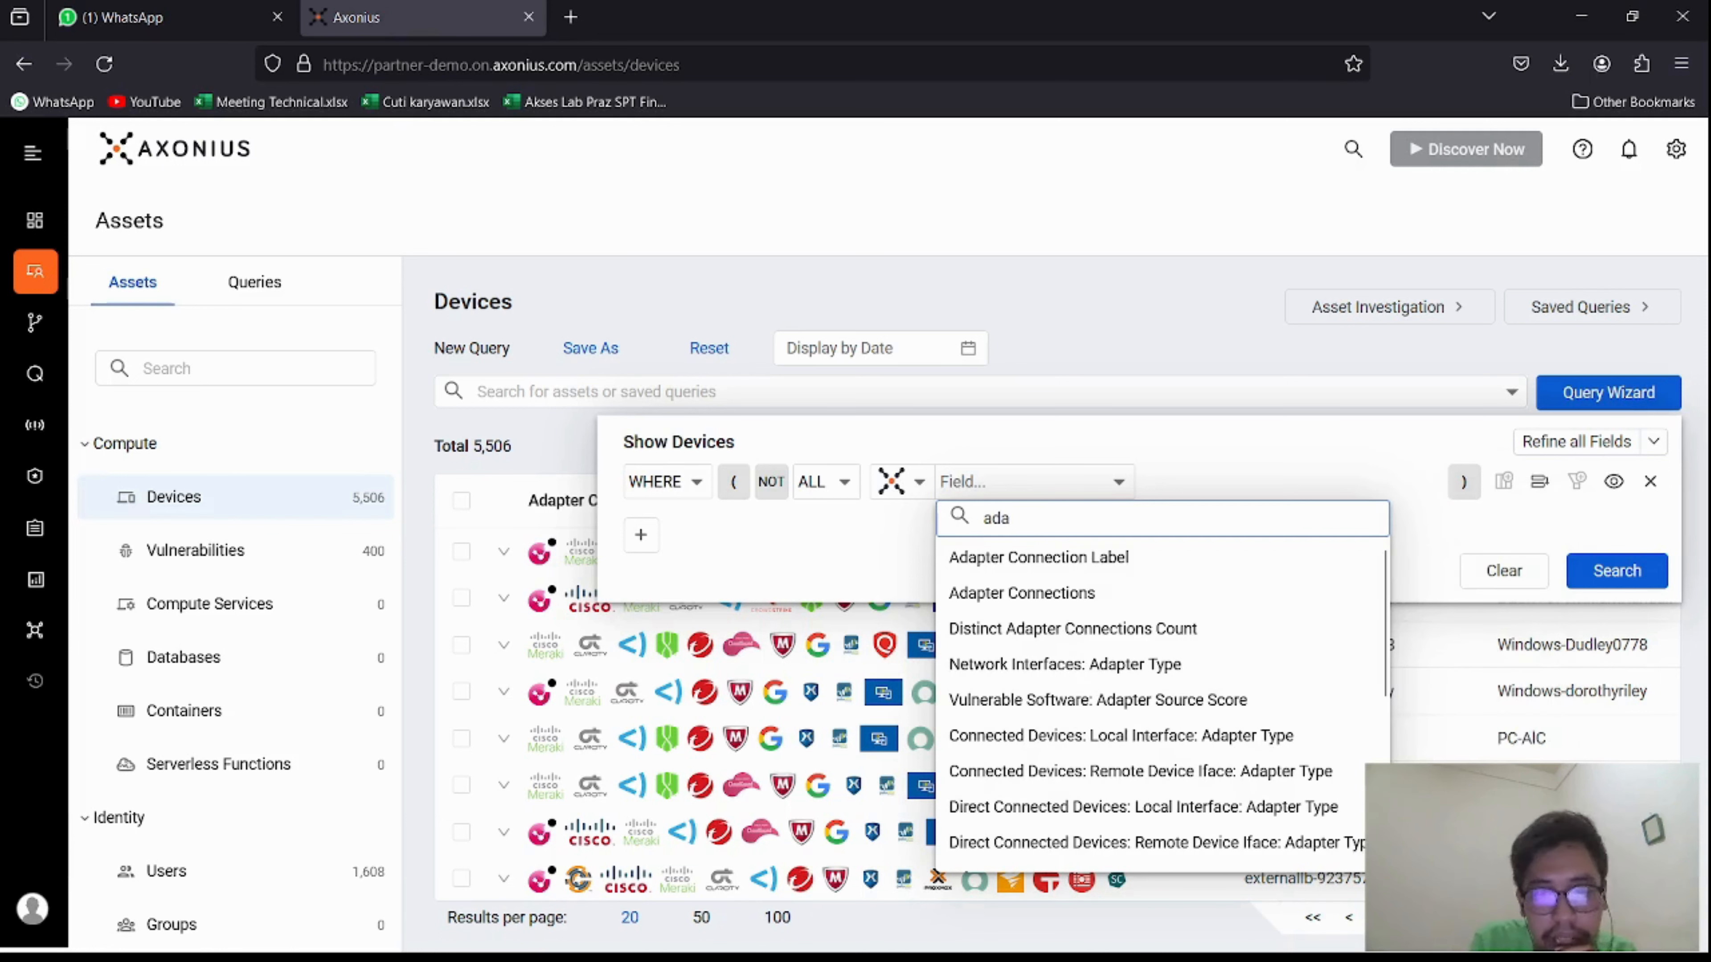
{"action": "type", "text": "pter"}
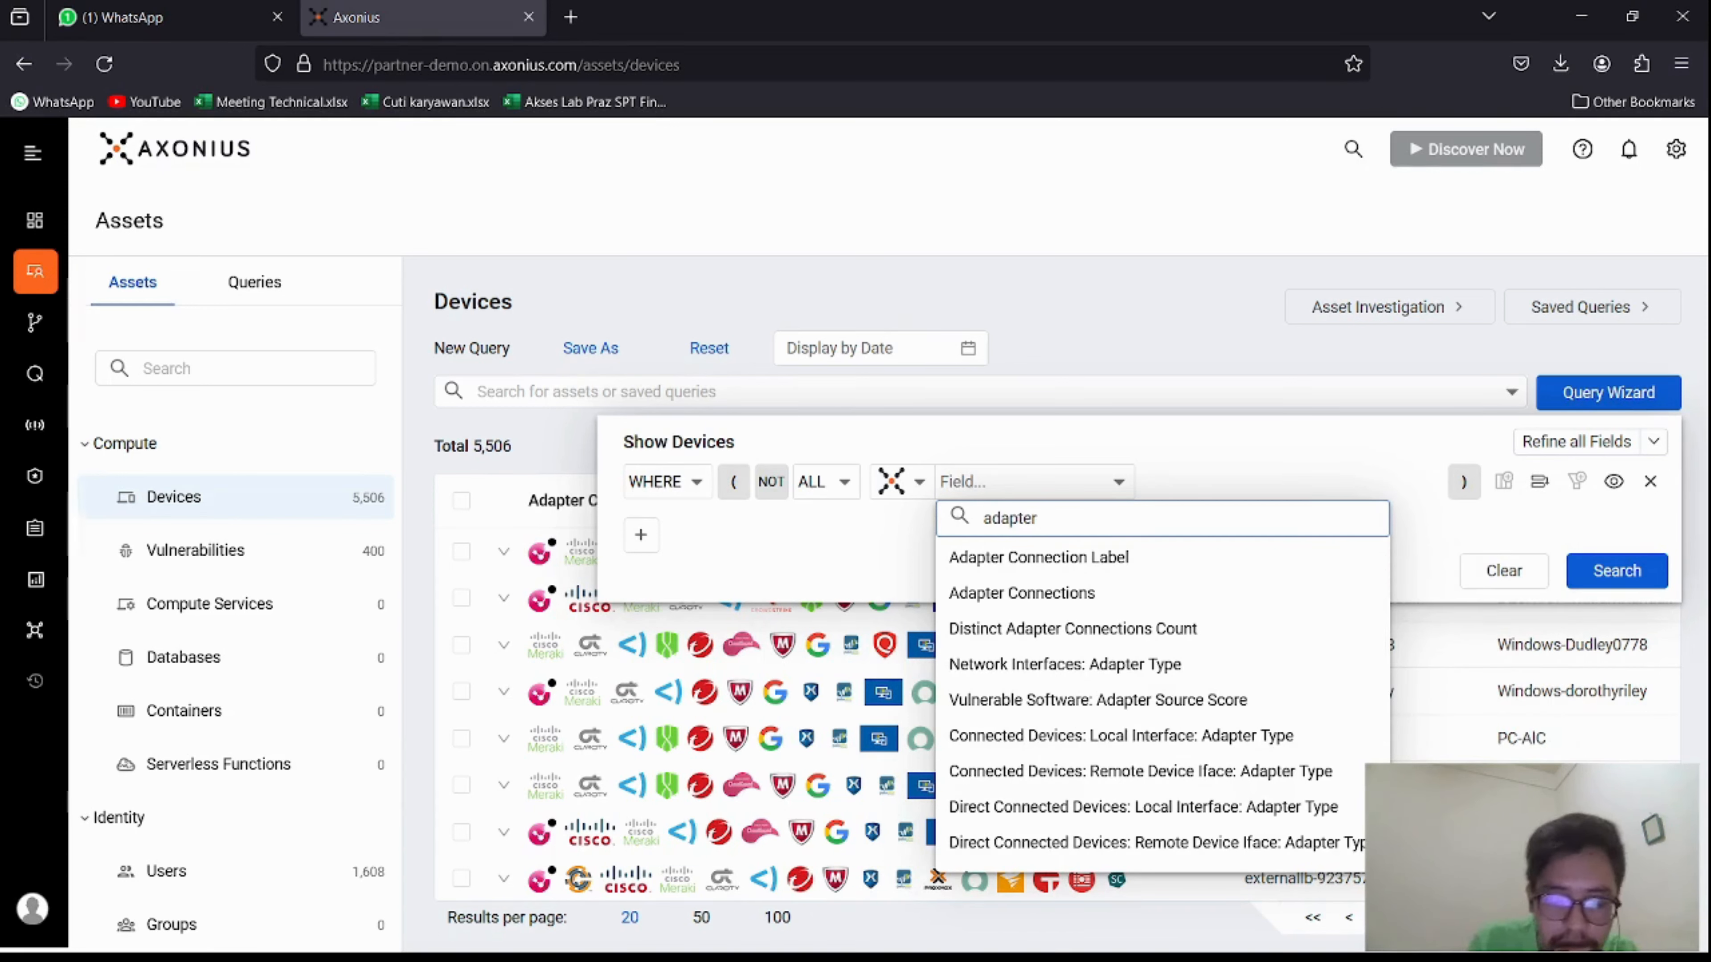
{"action": "key", "text": "BackSpace"}
{"action": "key", "text": "BackSpace"}
{"action": "key", "text": "BackSpace"}
{"action": "key", "text": "BackSpace"}
{"action": "key", "text": "BackSpace"}
{"action": "key", "text": "BackSpace"}
{"action": "key", "text": "BackSpace"}
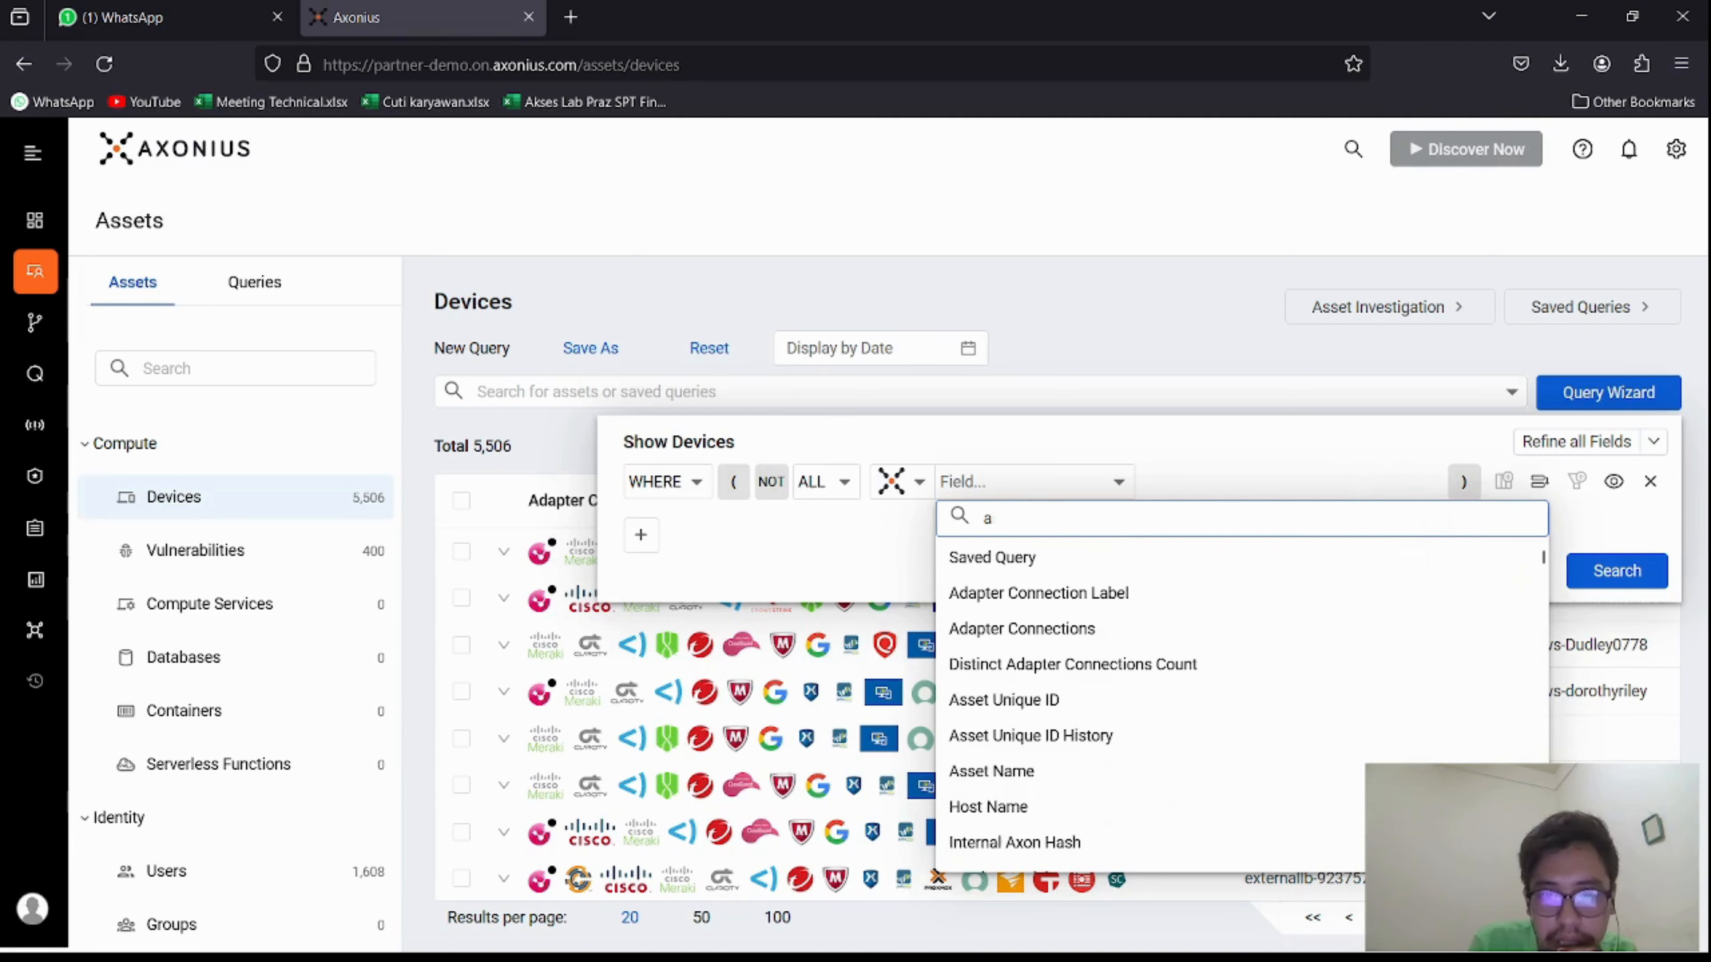
- Set the first query expression to Preferred OS: Type equals Windows
{"action": "type", "text": "pref"}
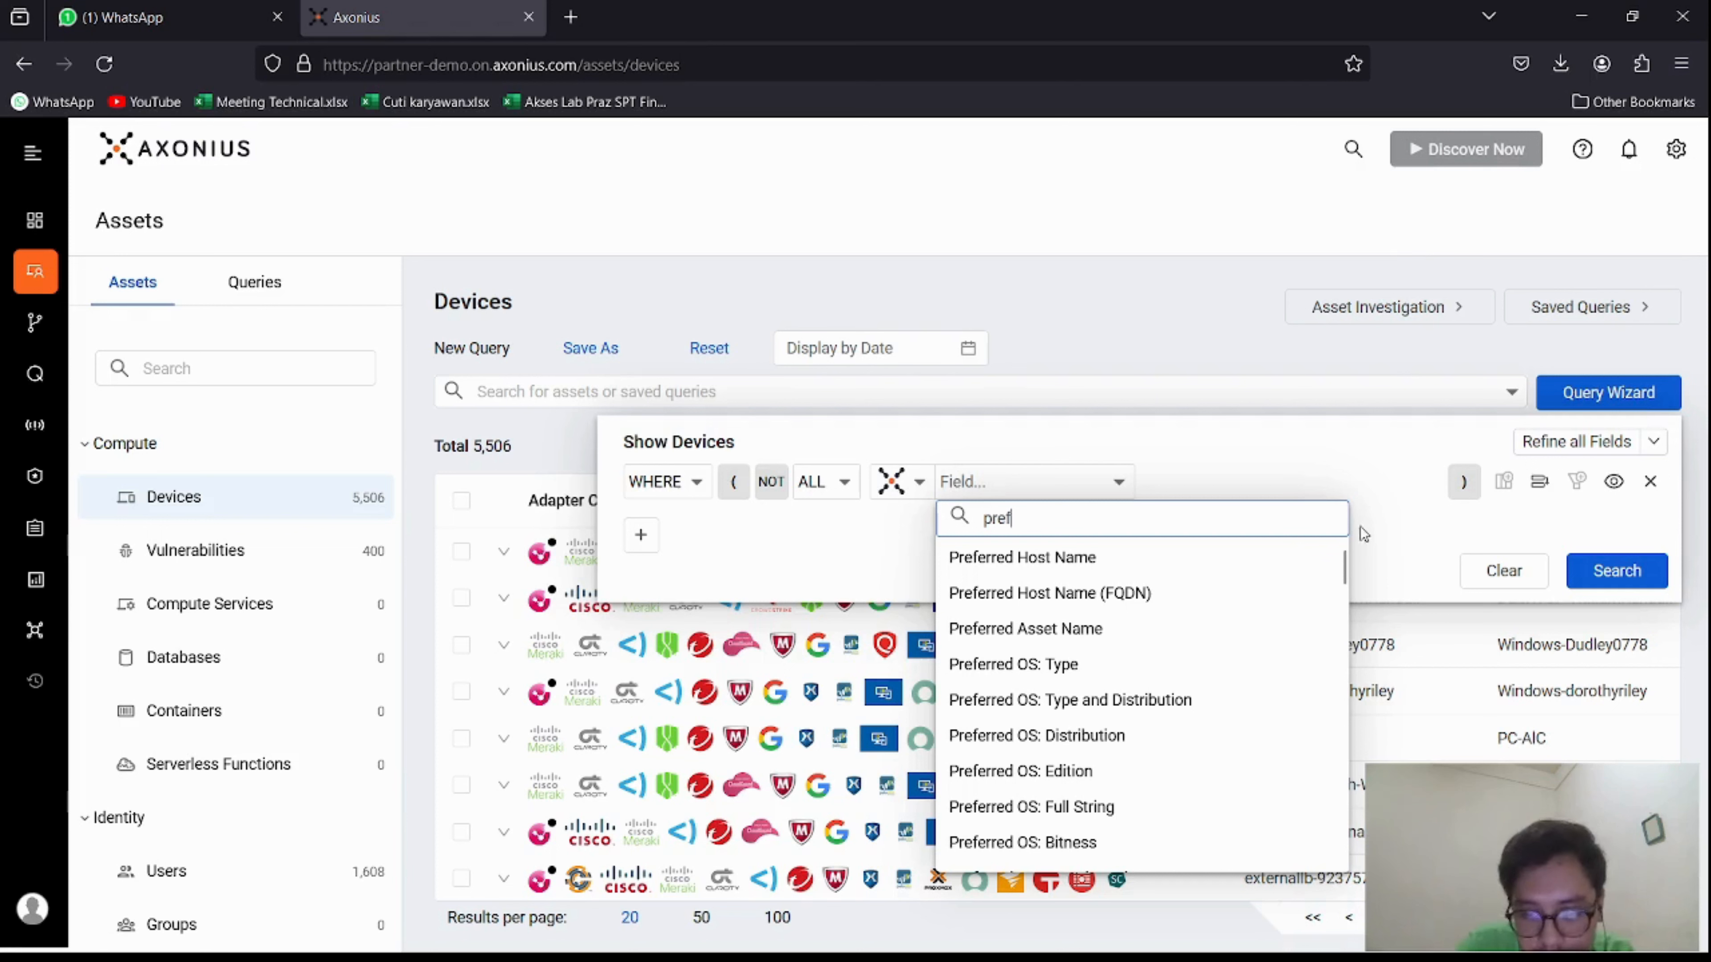
{"action": "left_click", "coordinate": [1078, 666]}
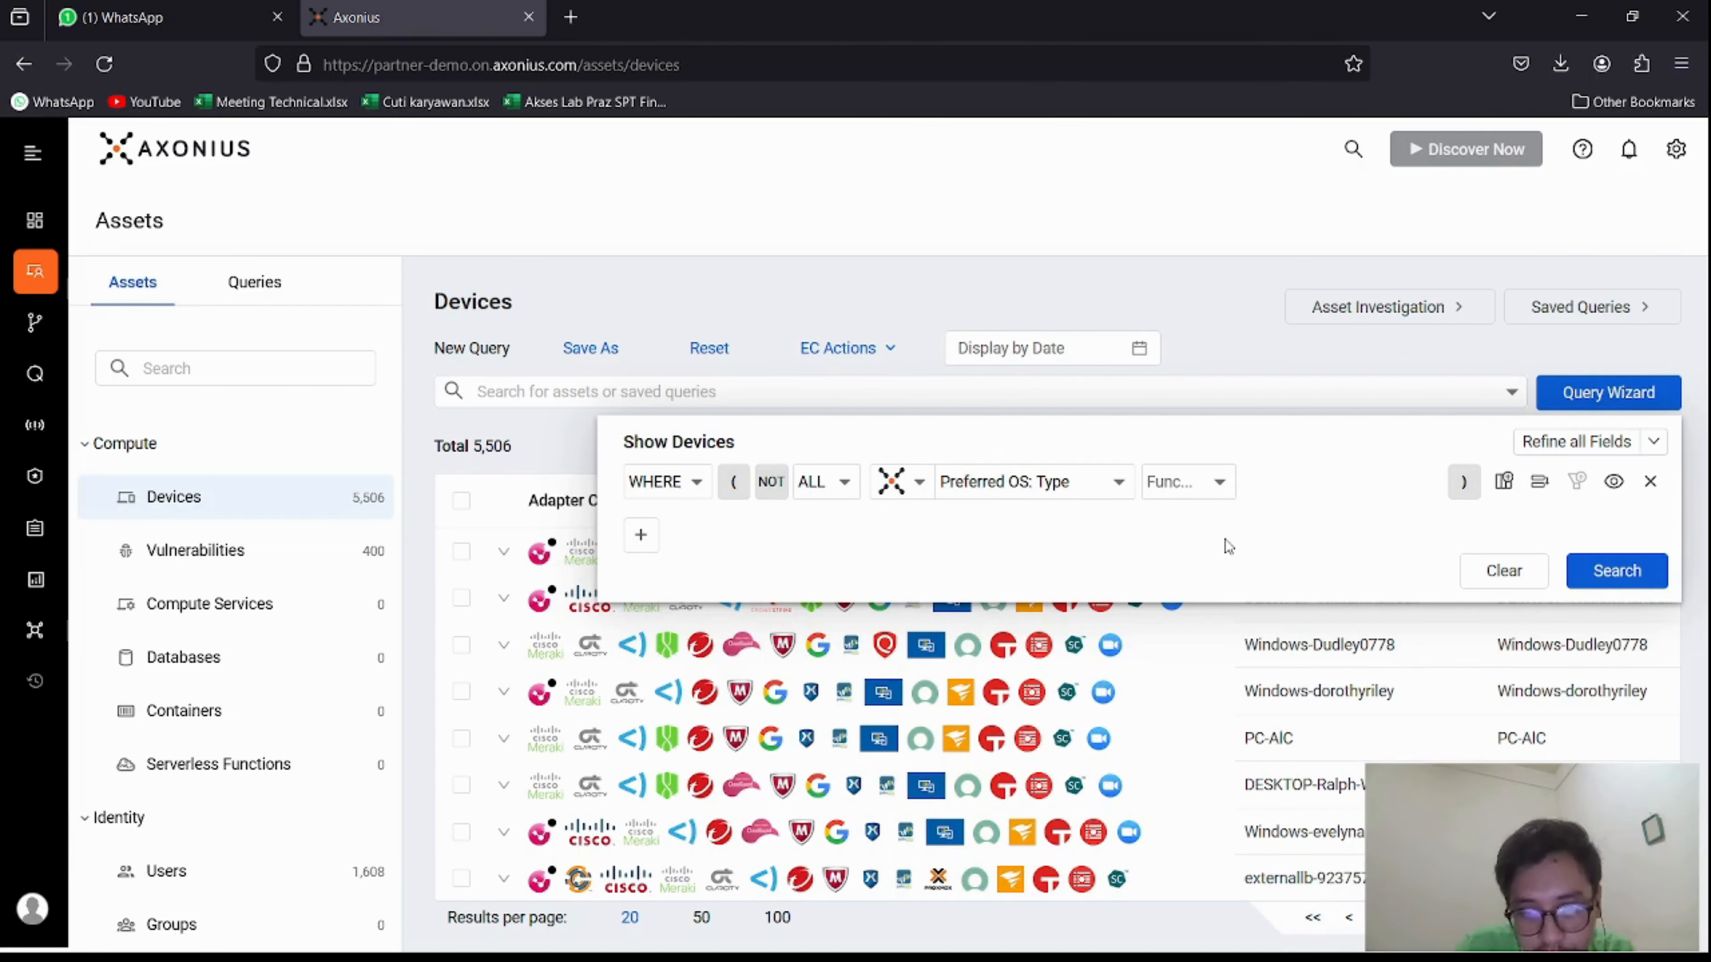
{"action": "left_click", "coordinate": [1196, 487]}
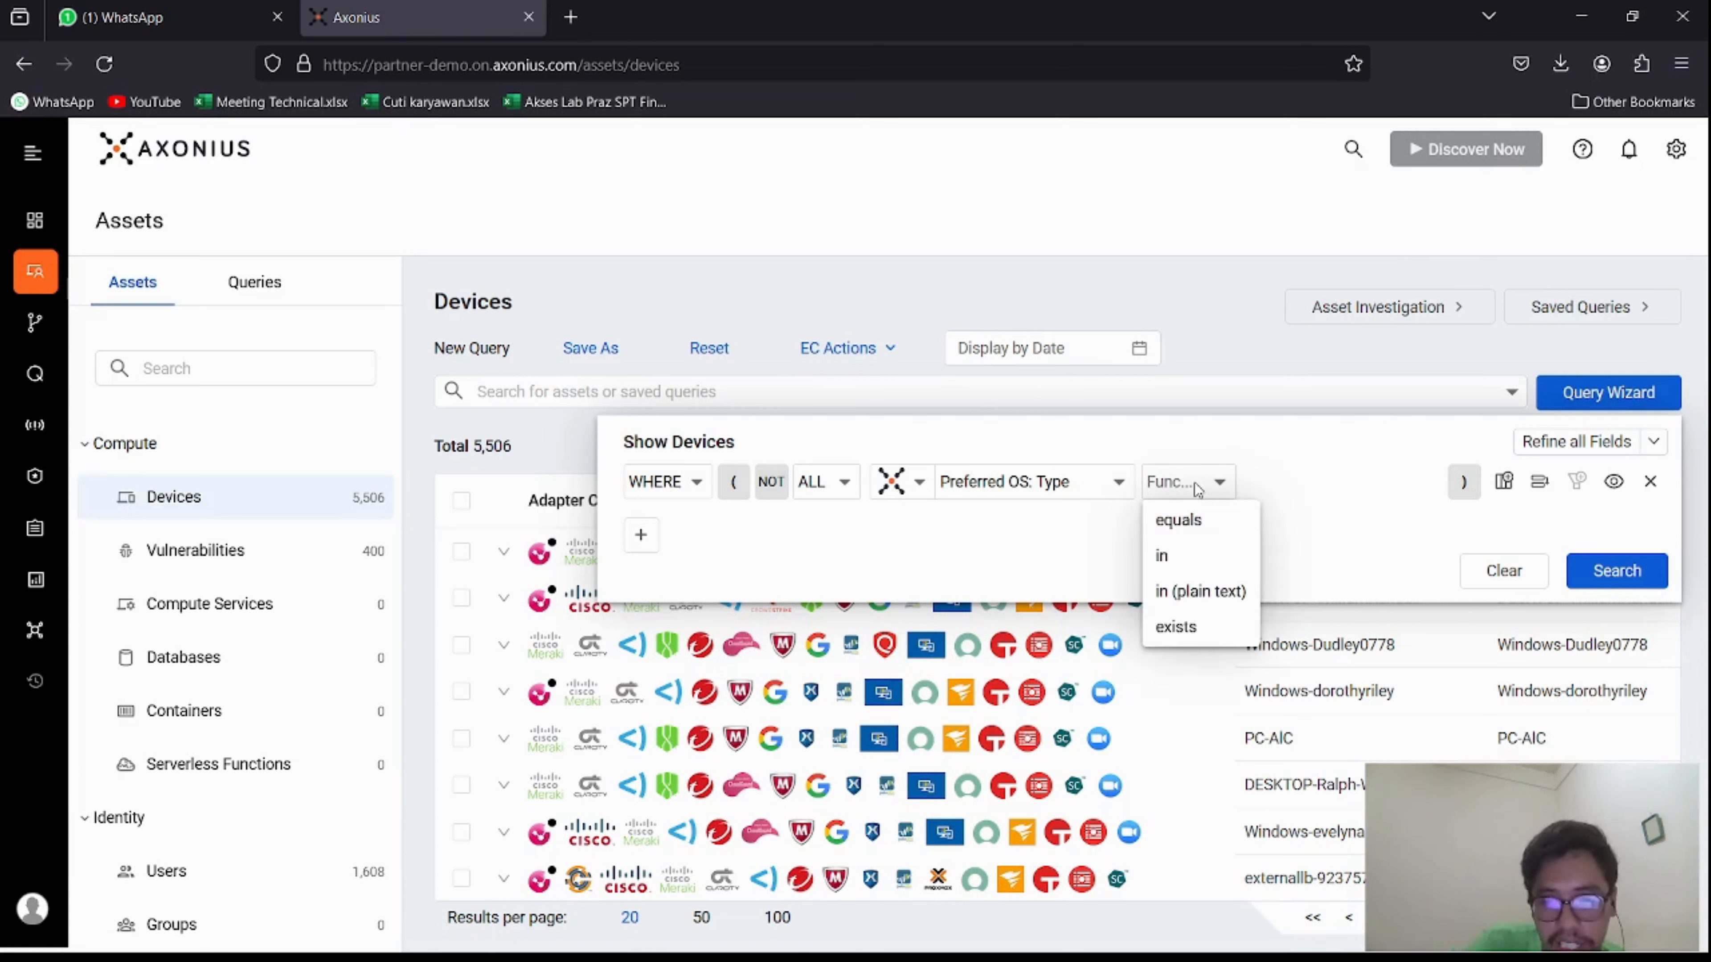
{"action": "left_click", "coordinate": [1179, 520]}
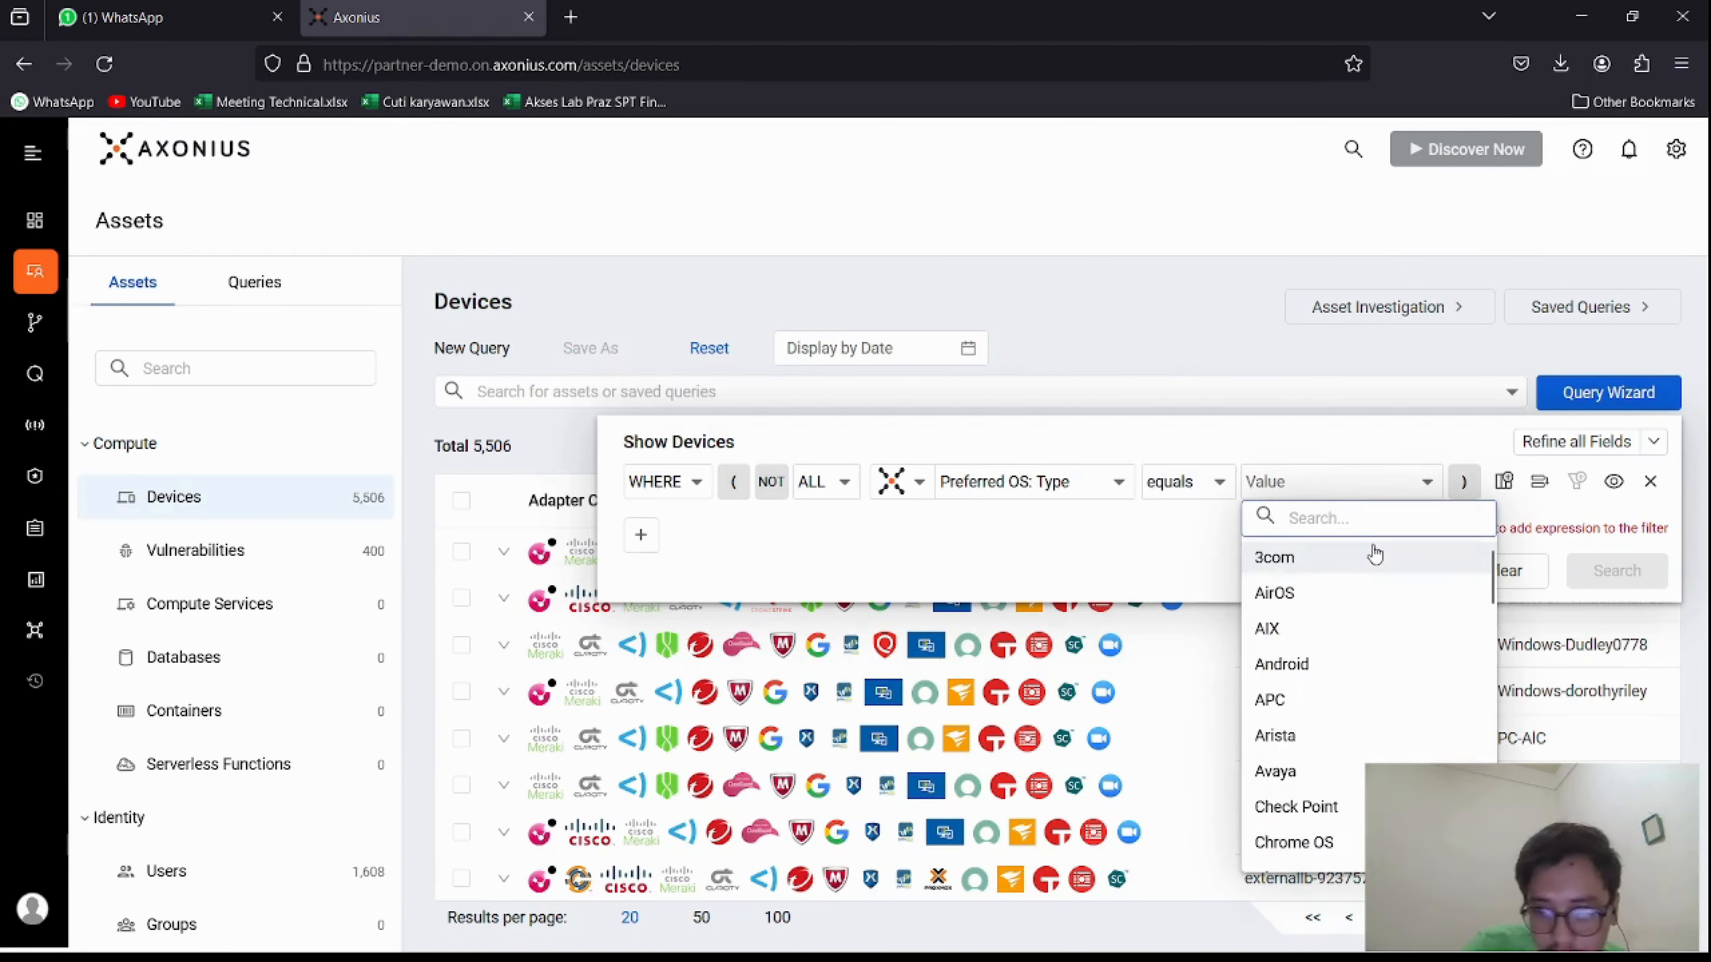
{"action": "type", "text": "wq"}
{"action": "key", "text": "BackSpace"}
{"action": "type", "text": "in"}
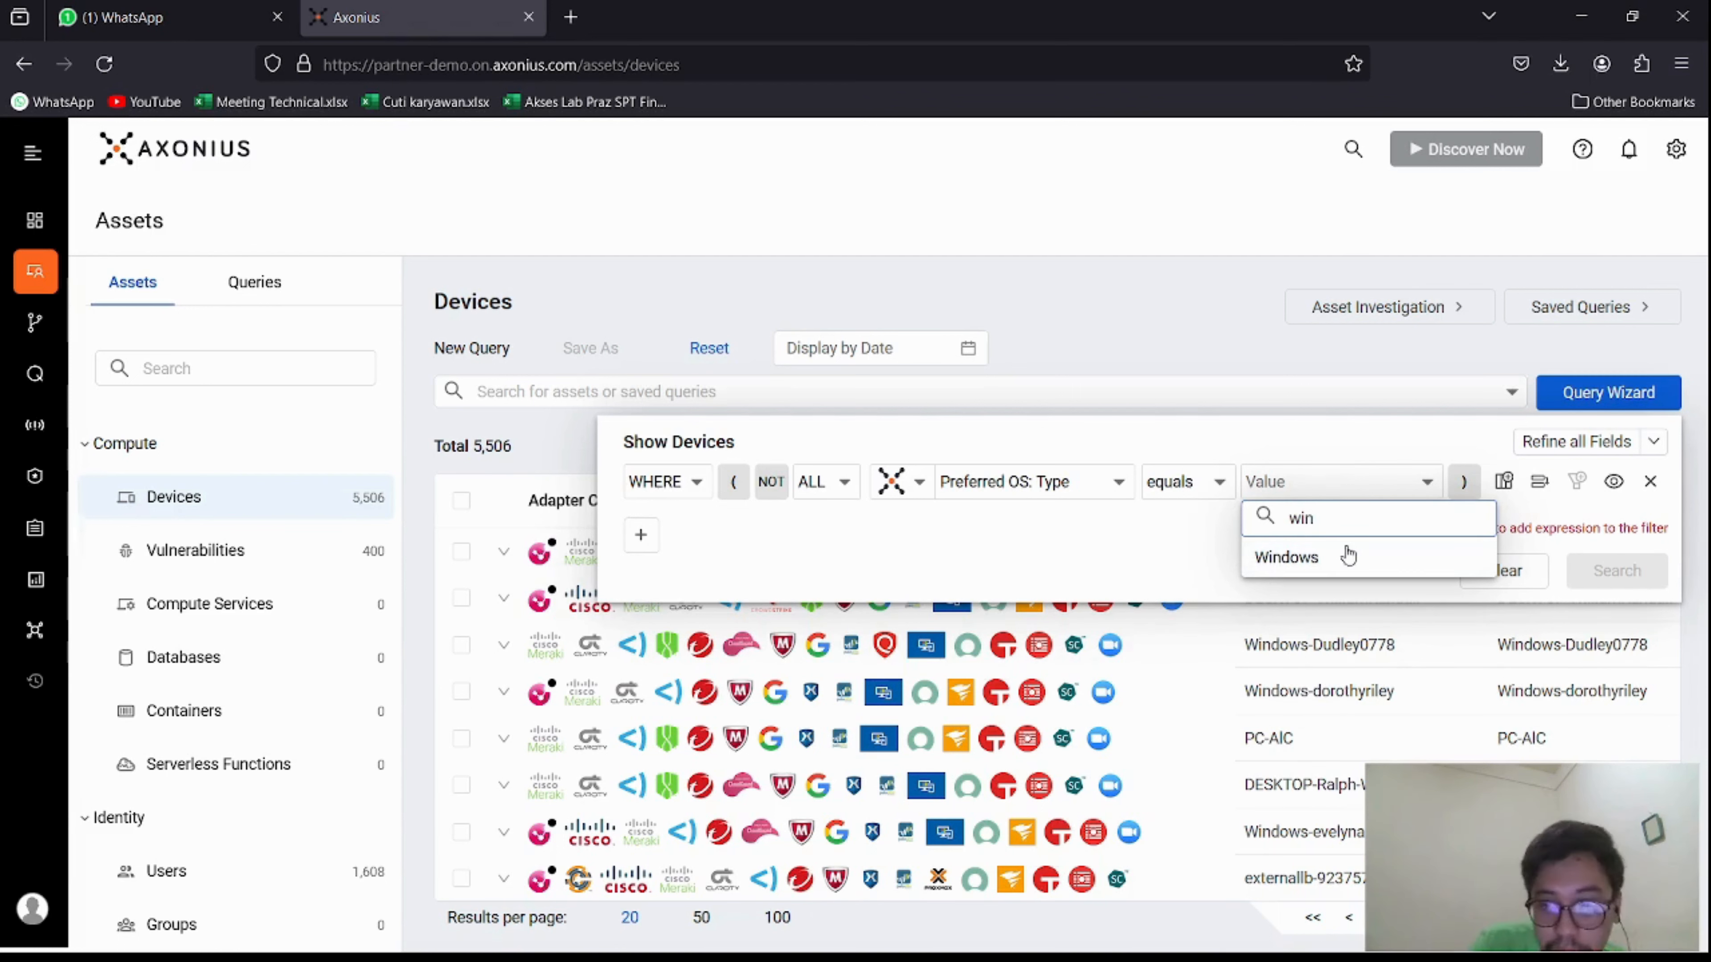
{"action": "left_click", "coordinate": [1344, 559]}
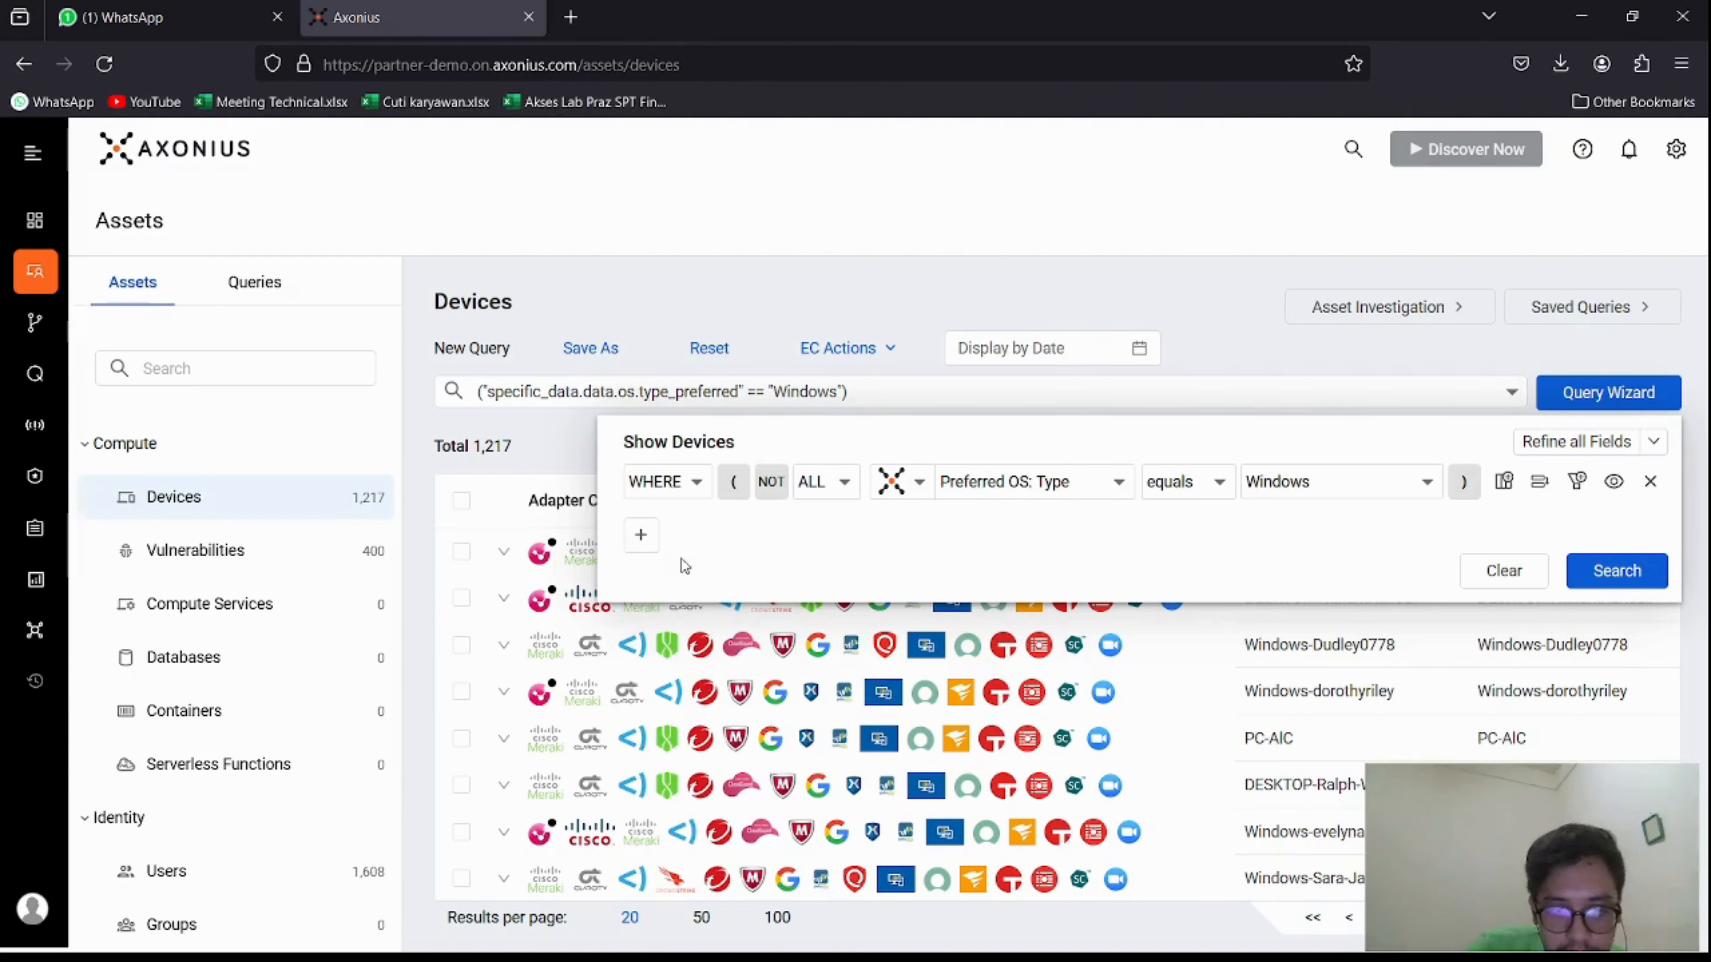
- Add an AND NOT expression that excludes devices with an existing McAfee ePolicy Orchestrator adapter ID
{"action": "left_click", "coordinate": [641, 534]}
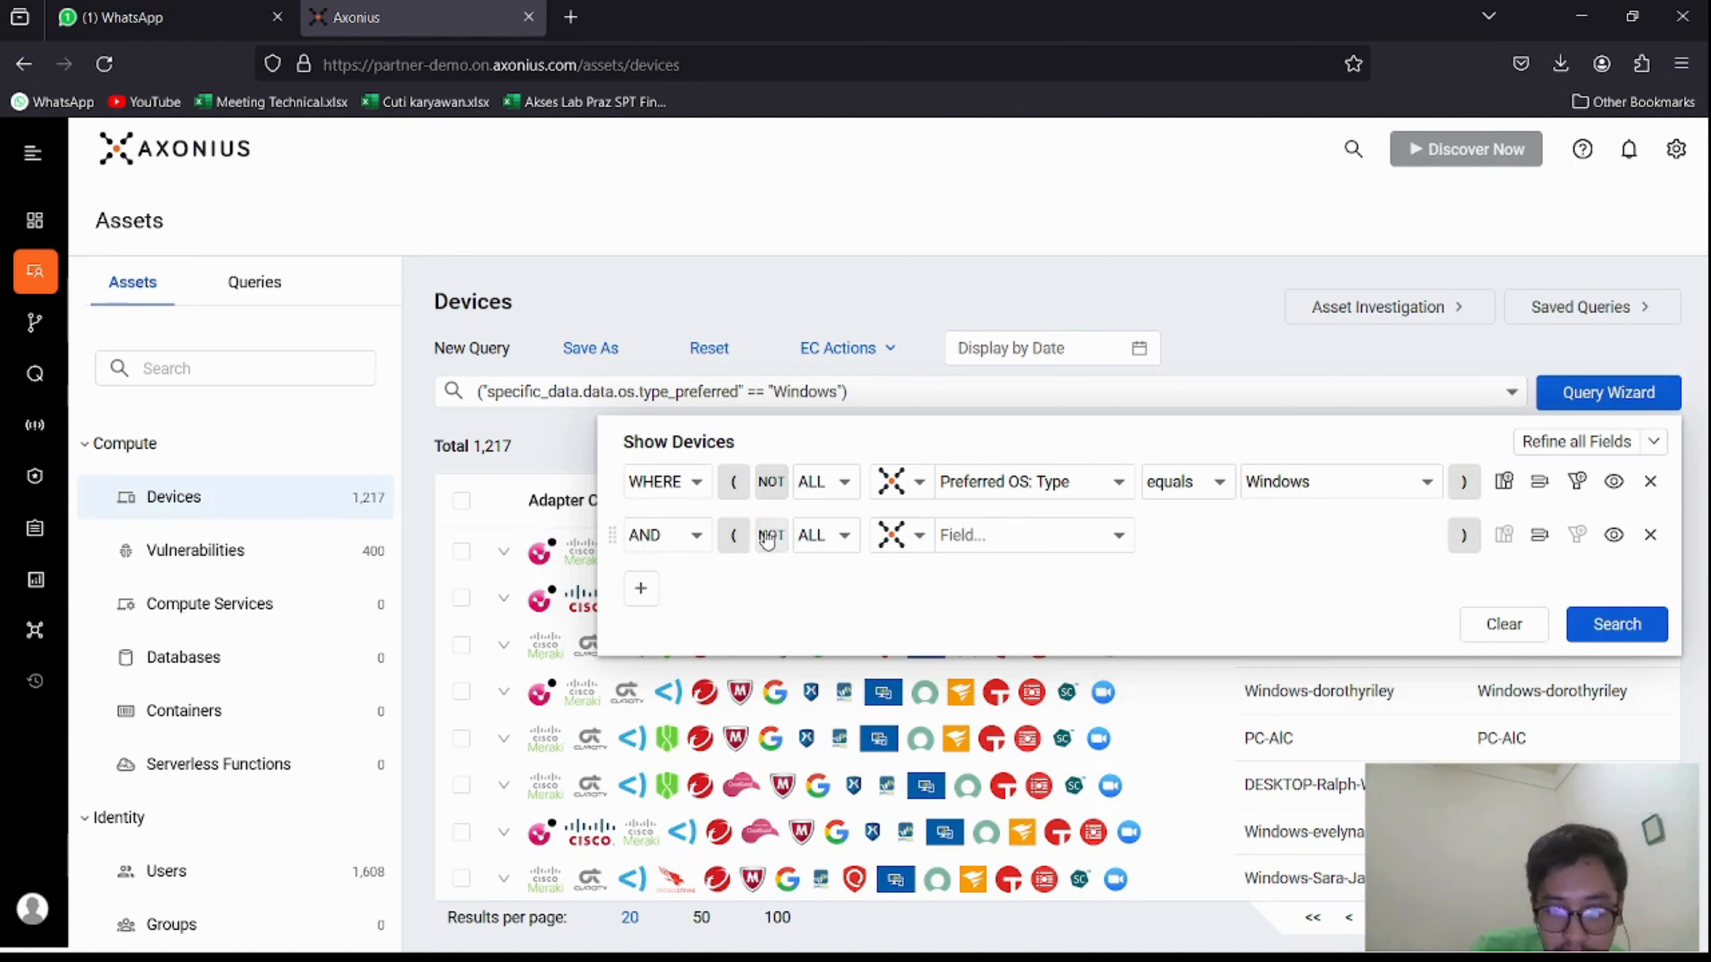
{"action": "left_click", "coordinate": [770, 536]}
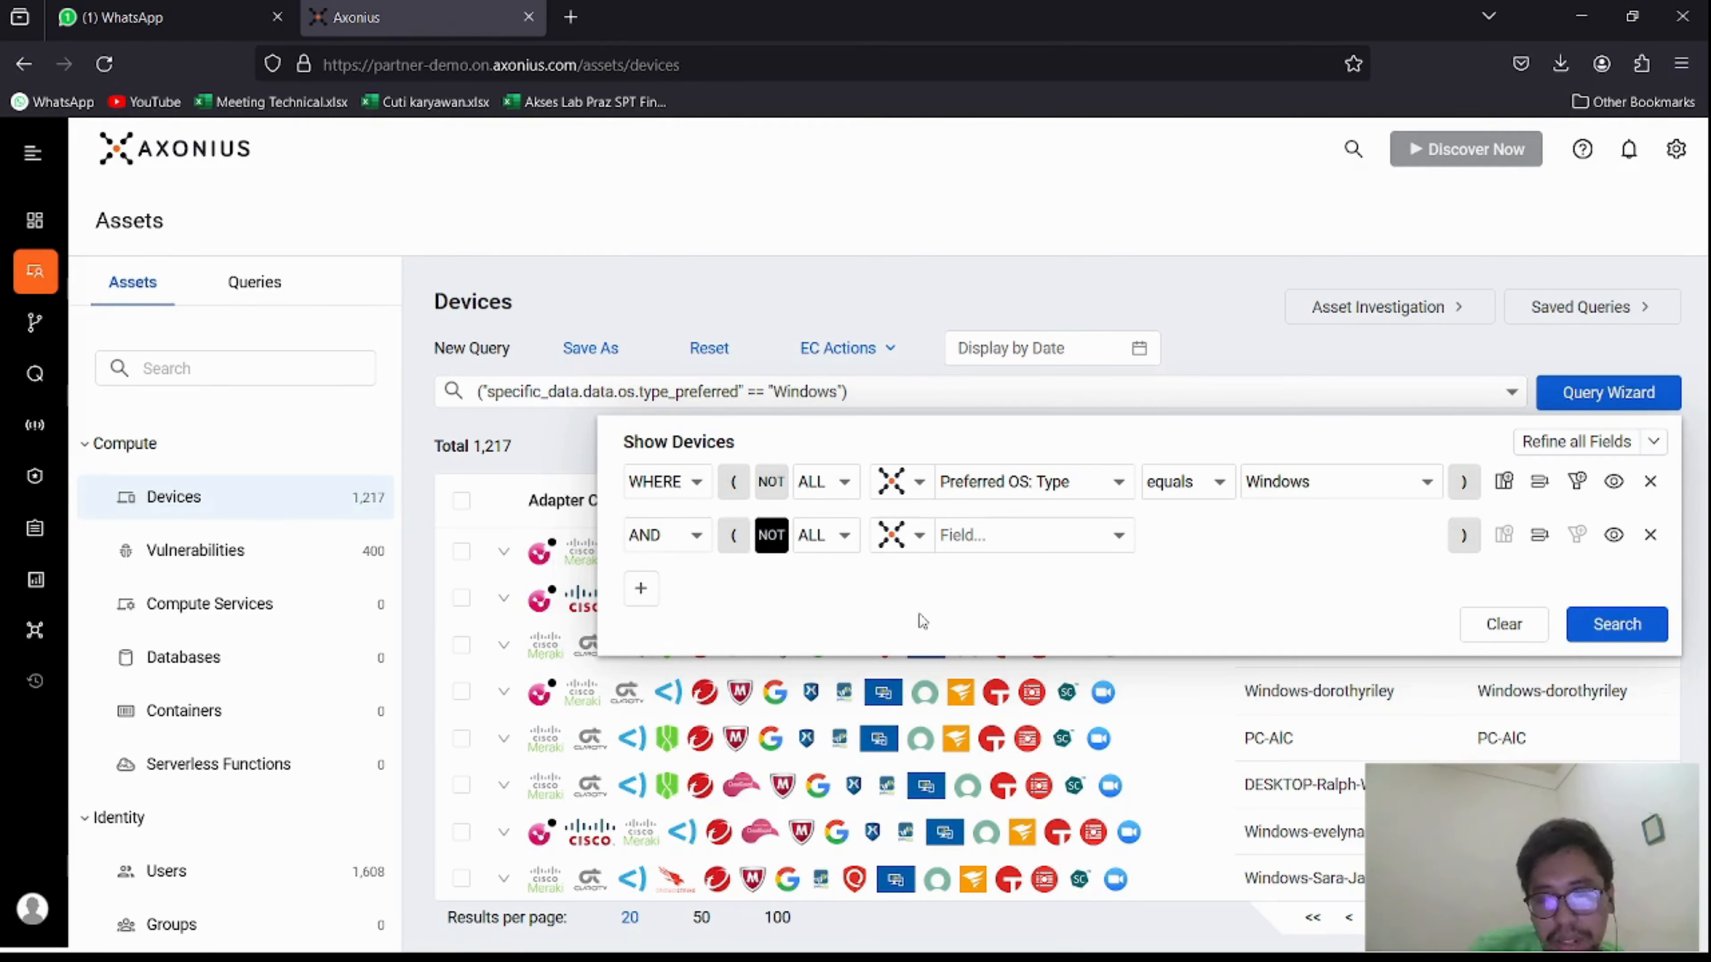
{"action": "left_click", "coordinate": [900, 536]}
{"action": "mouse_move", "coordinate": [1036, 614]}
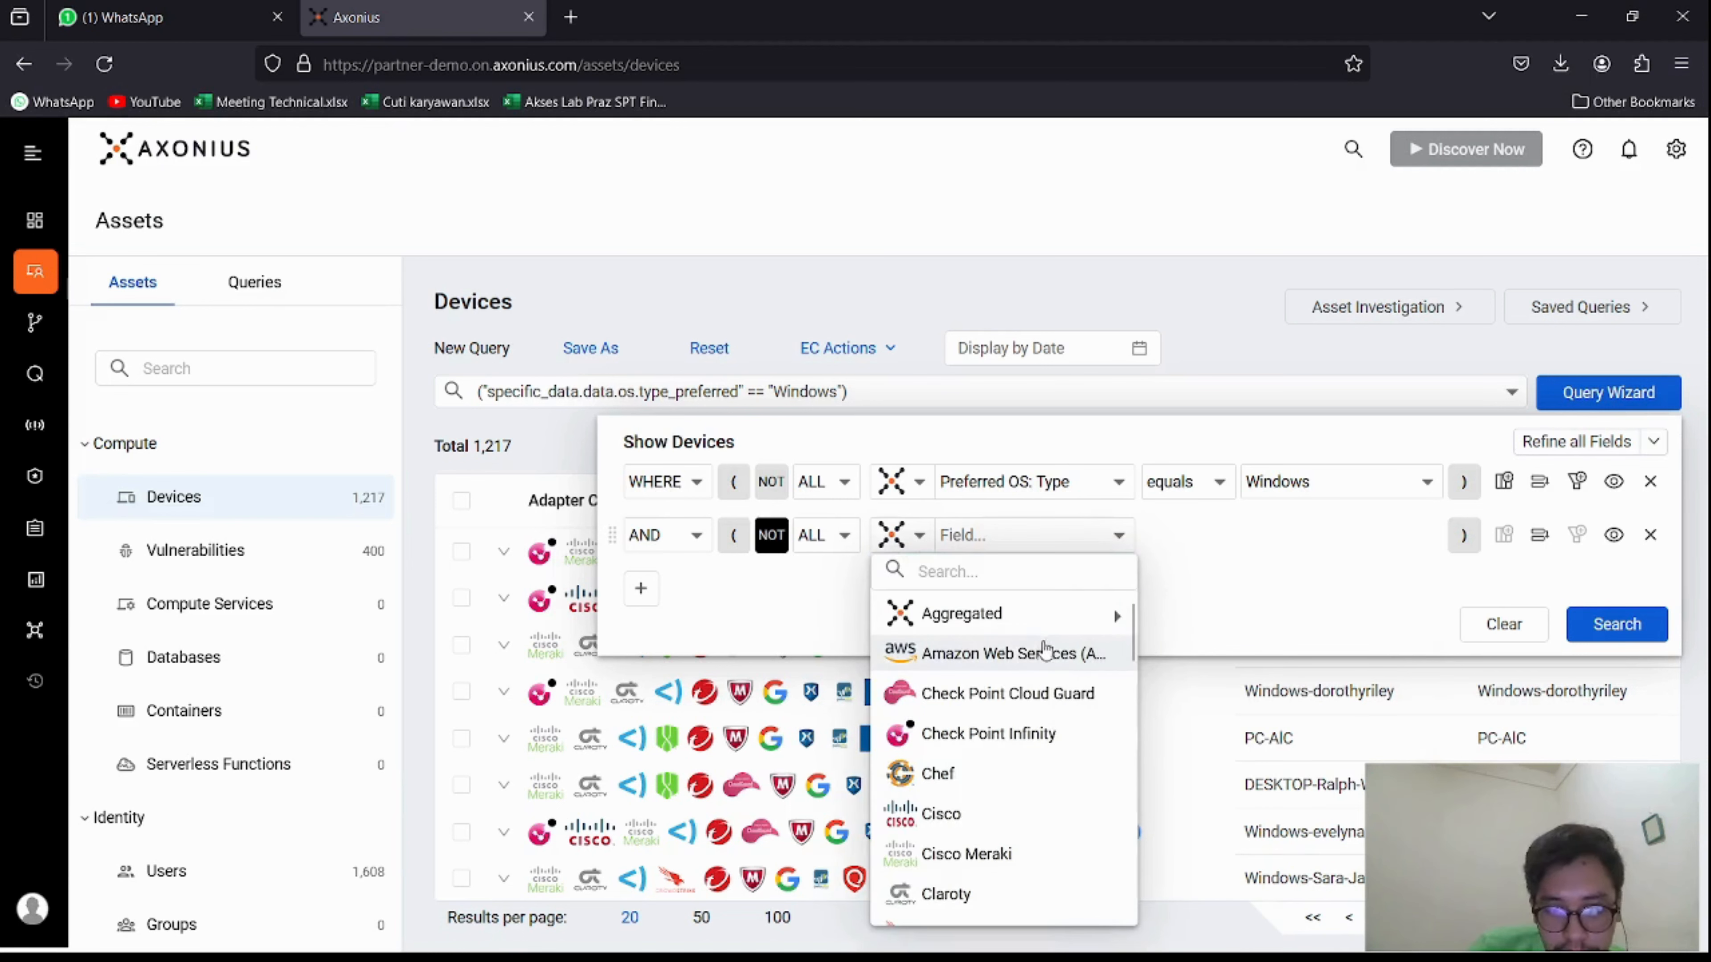
{"action": "scroll", "coordinate": [1041, 644], "scroll_direction": "down", "scroll_amount": 3}
{"action": "scroll", "coordinate": [1021, 637], "scroll_direction": "down", "scroll_amount": 5}
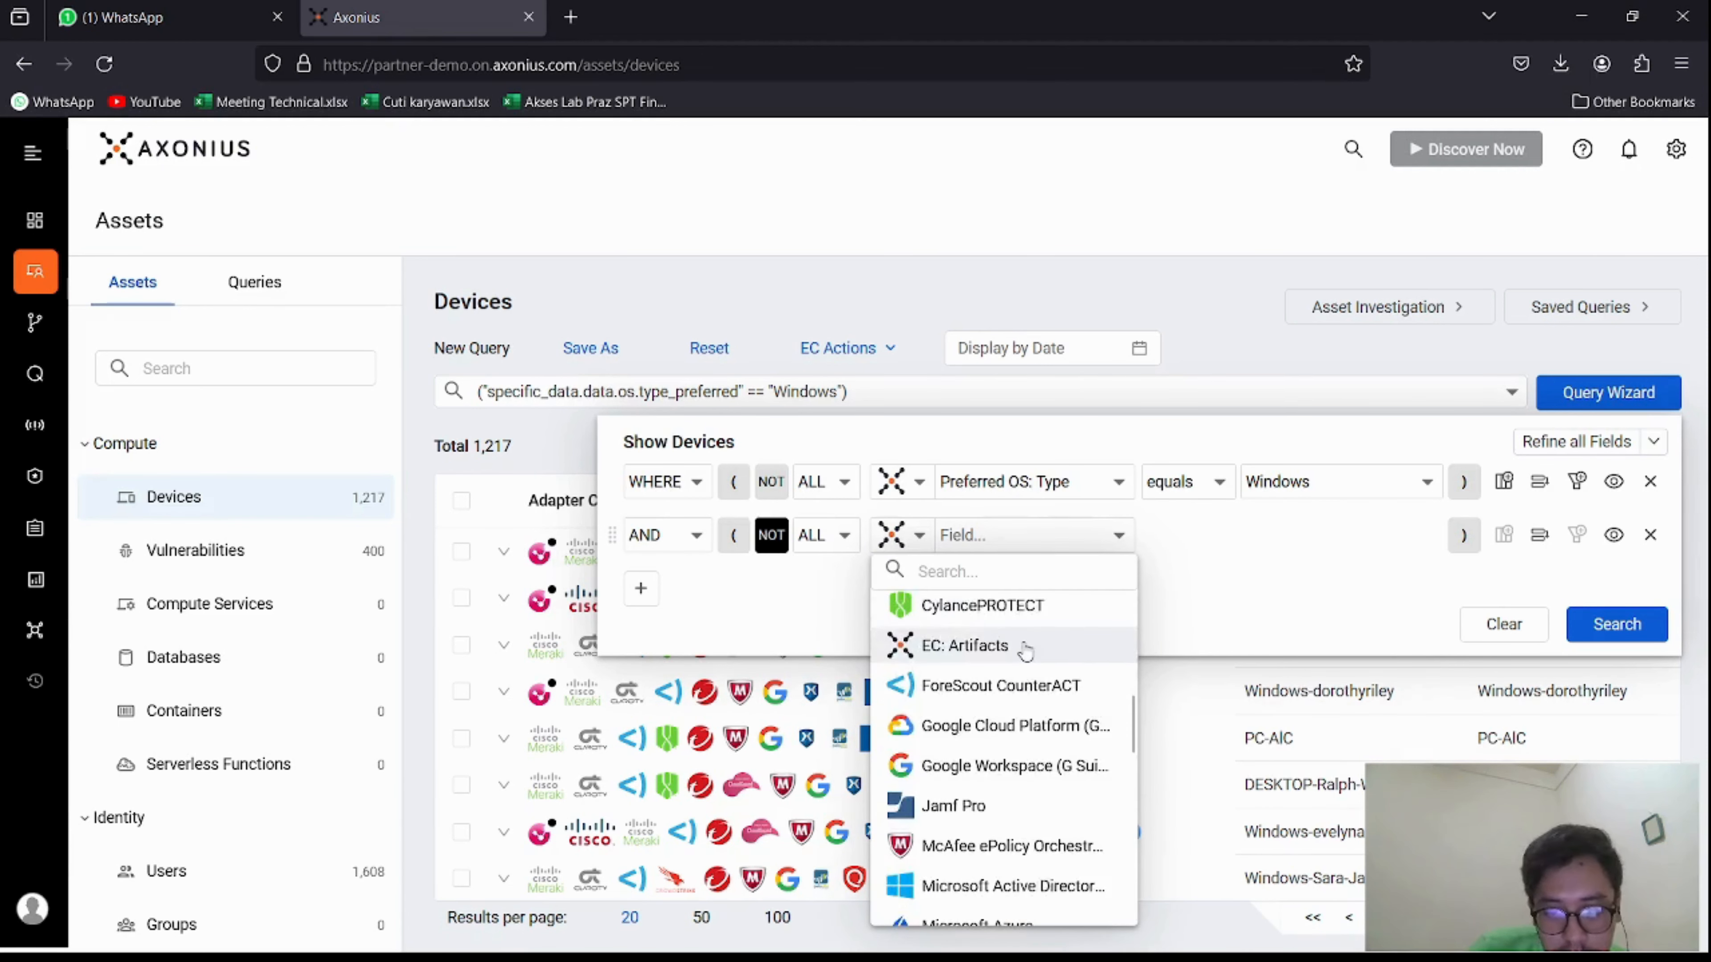
{"action": "scroll", "coordinate": [1011, 802], "scroll_direction": "up", "scroll_amount": 1}
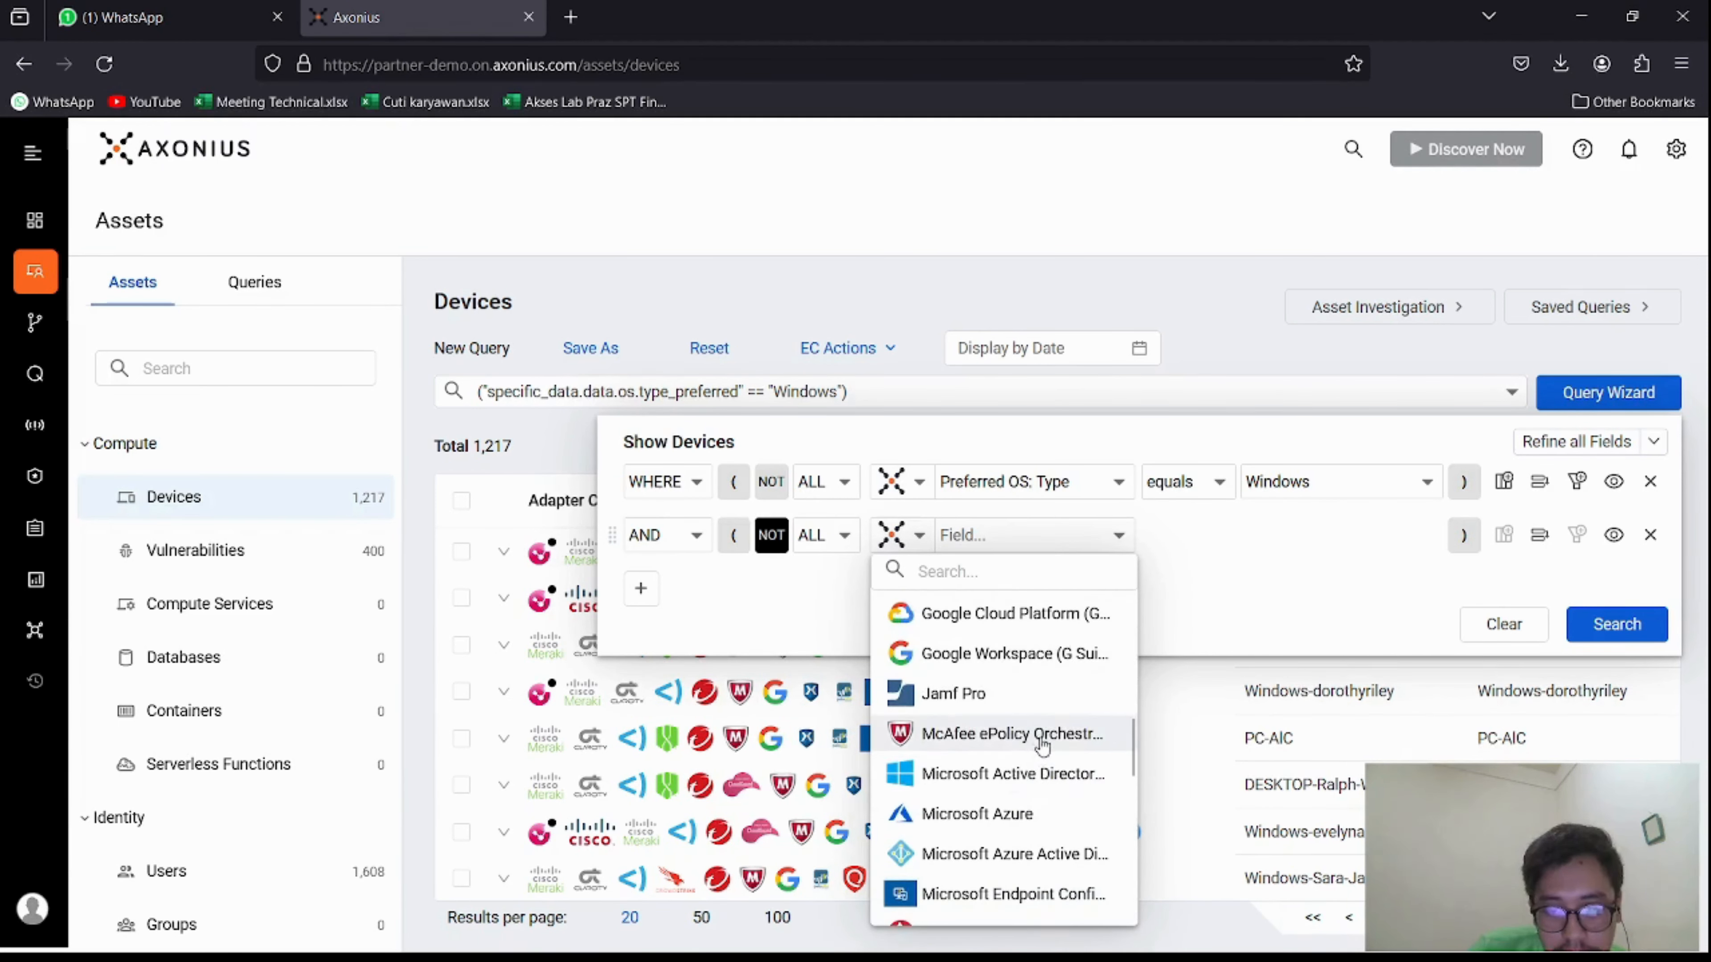
{"action": "left_click", "coordinate": [1032, 733]}
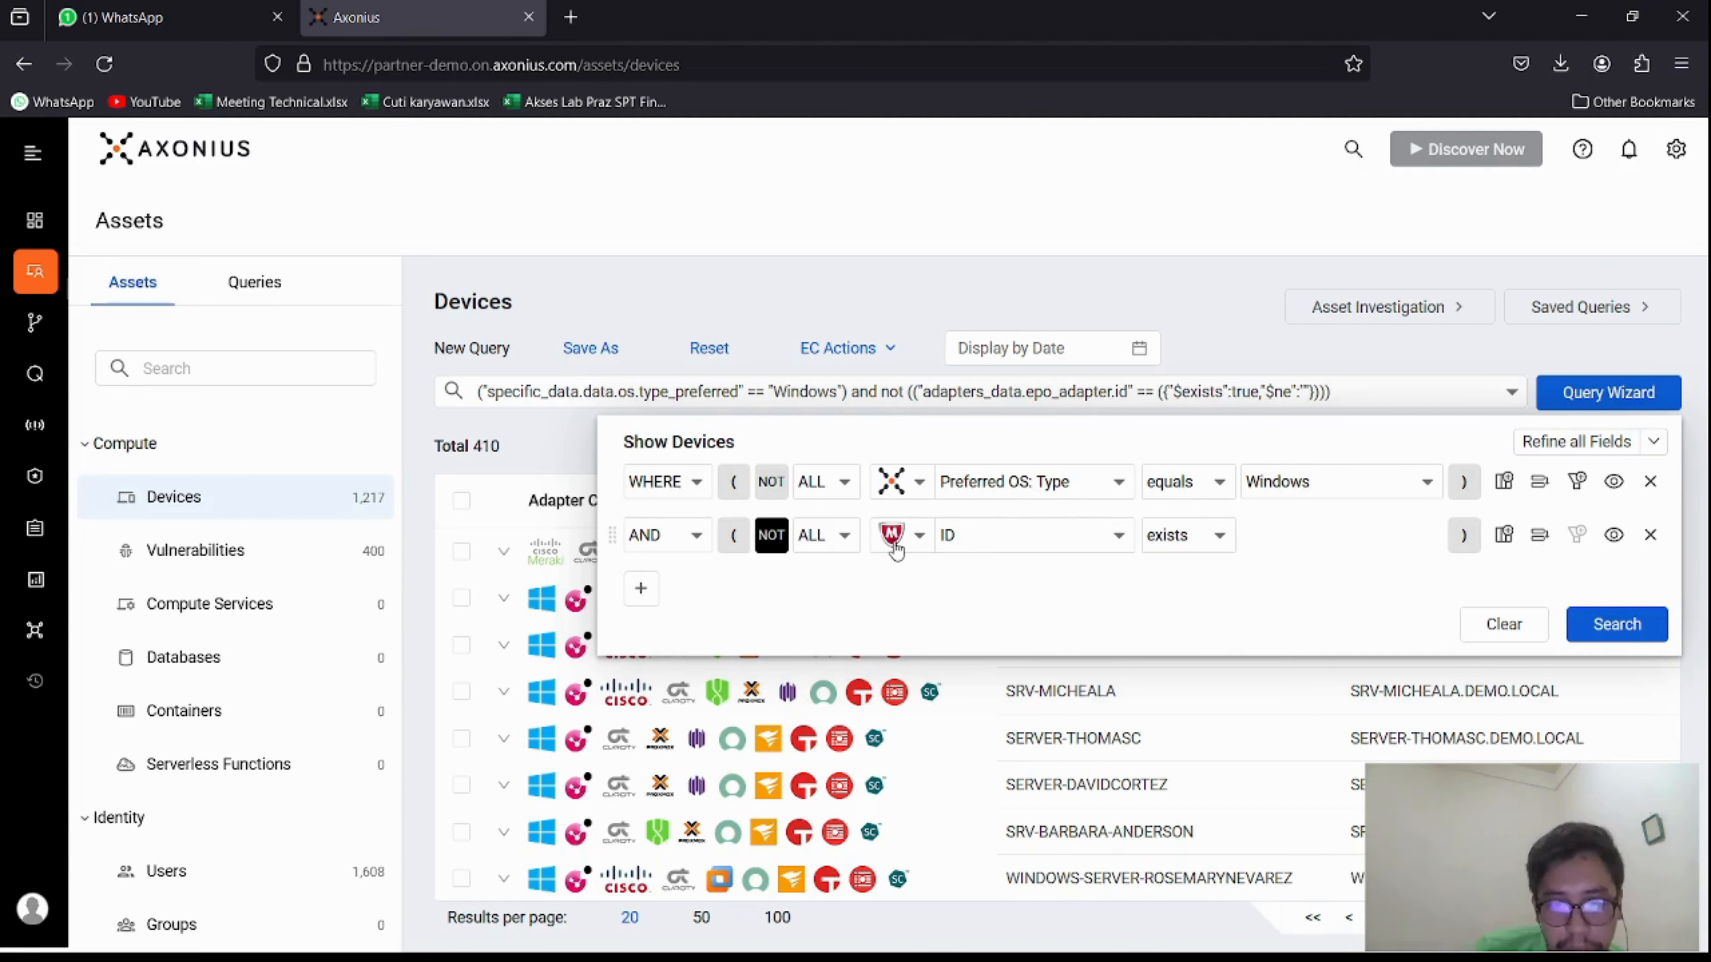
- Add another AND NOT expression that excludes devices with an existing Trend Micro Deep Security adapter ID
{"action": "left_click", "coordinate": [641, 589]}
{"action": "left_click", "coordinate": [776, 603]}
{"action": "left_click", "coordinate": [981, 602]}
{"action": "left_click", "coordinate": [911, 600]}
{"action": "left_click", "coordinate": [920, 598]}
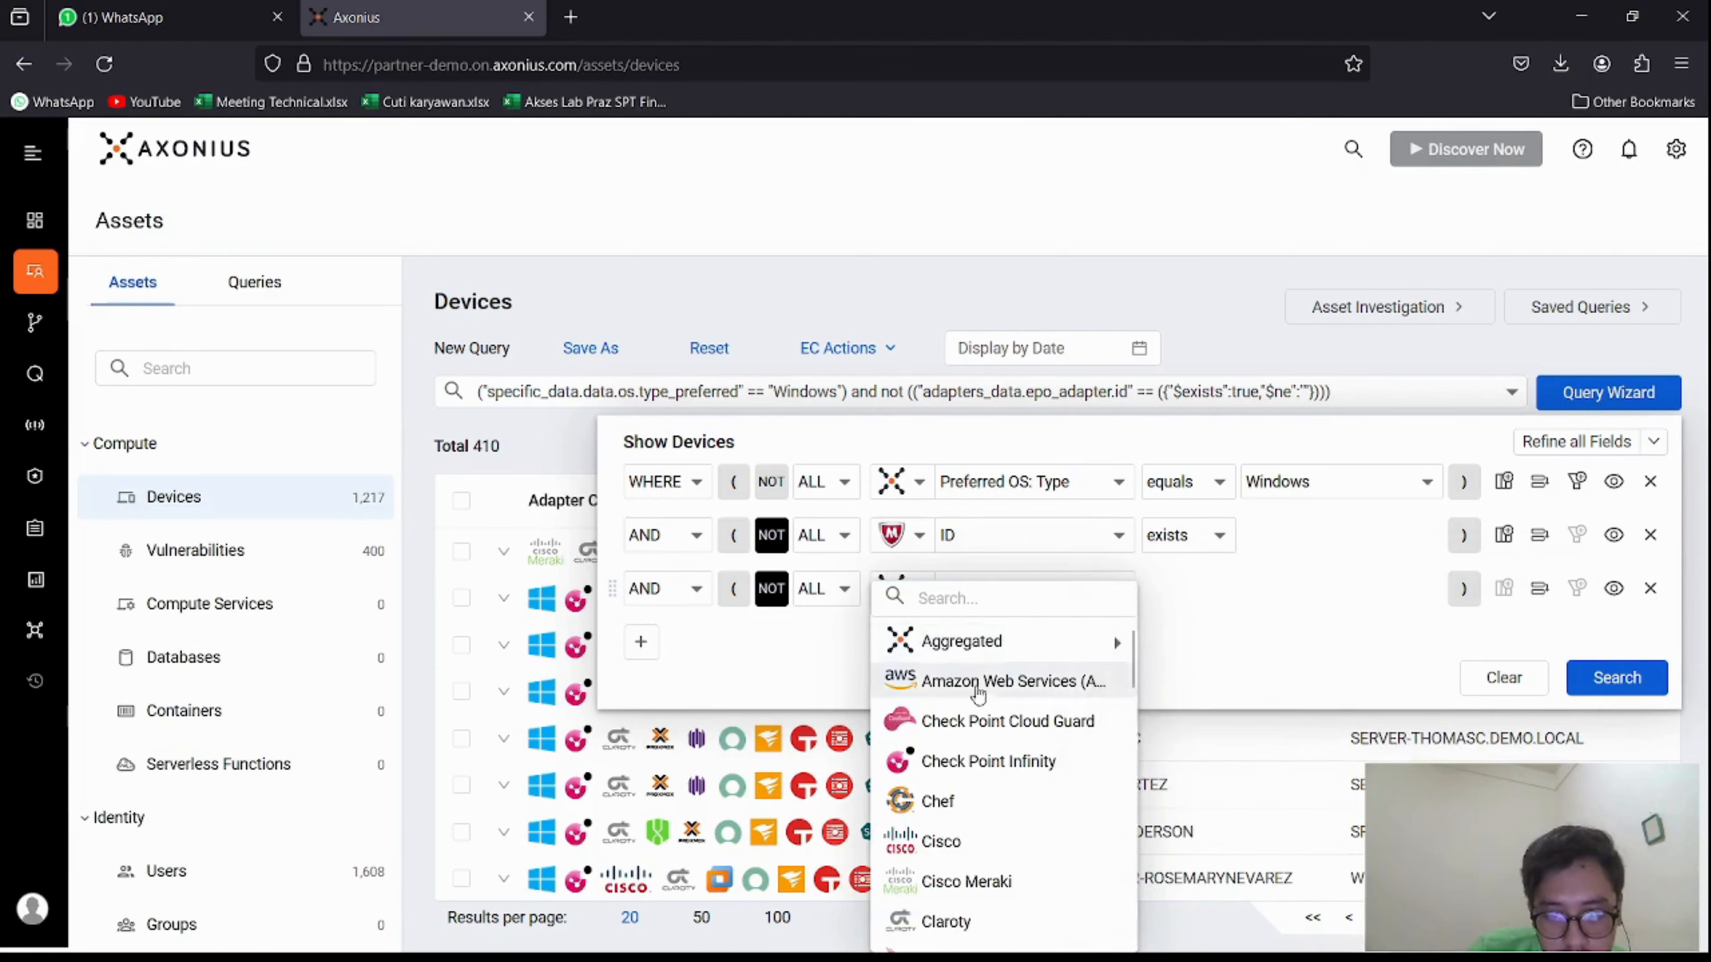
{"action": "scroll", "coordinate": [991, 735], "scroll_direction": "down", "scroll_amount": 9}
{"action": "scroll", "coordinate": [1014, 738], "scroll_direction": "down", "scroll_amount": 2}
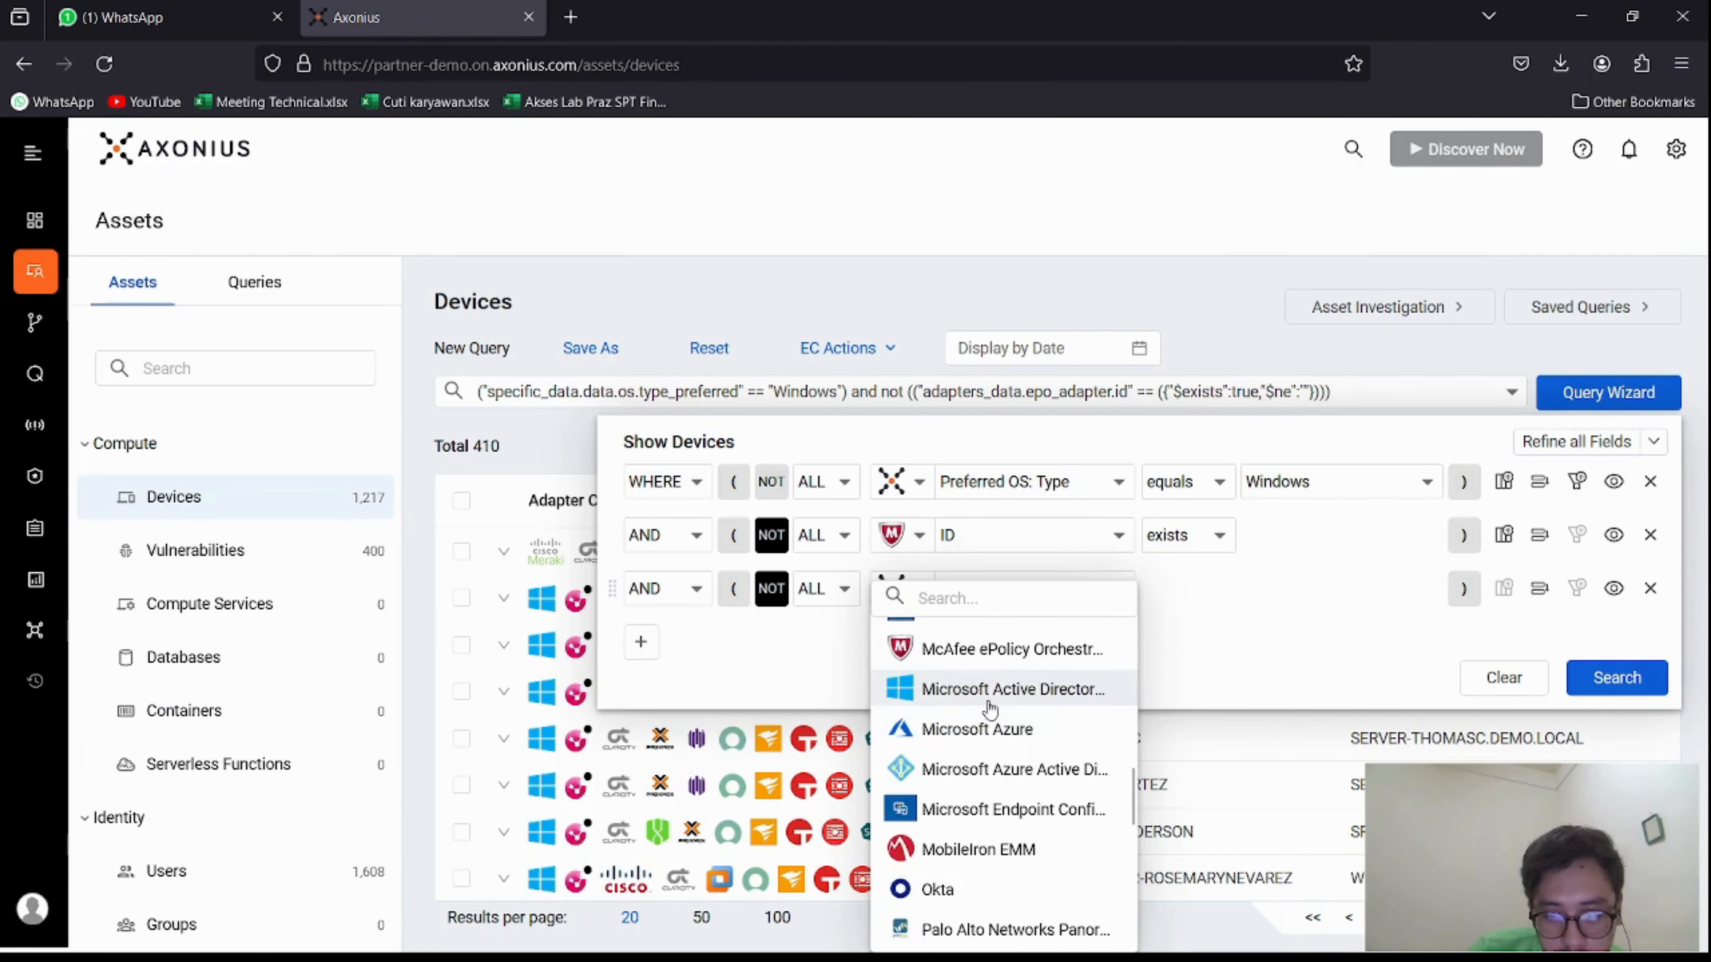
{"action": "scroll", "coordinate": [1024, 724], "scroll_direction": "down", "scroll_amount": 5}
{"action": "scroll", "coordinate": [1040, 753], "scroll_direction": "down", "scroll_amount": 5}
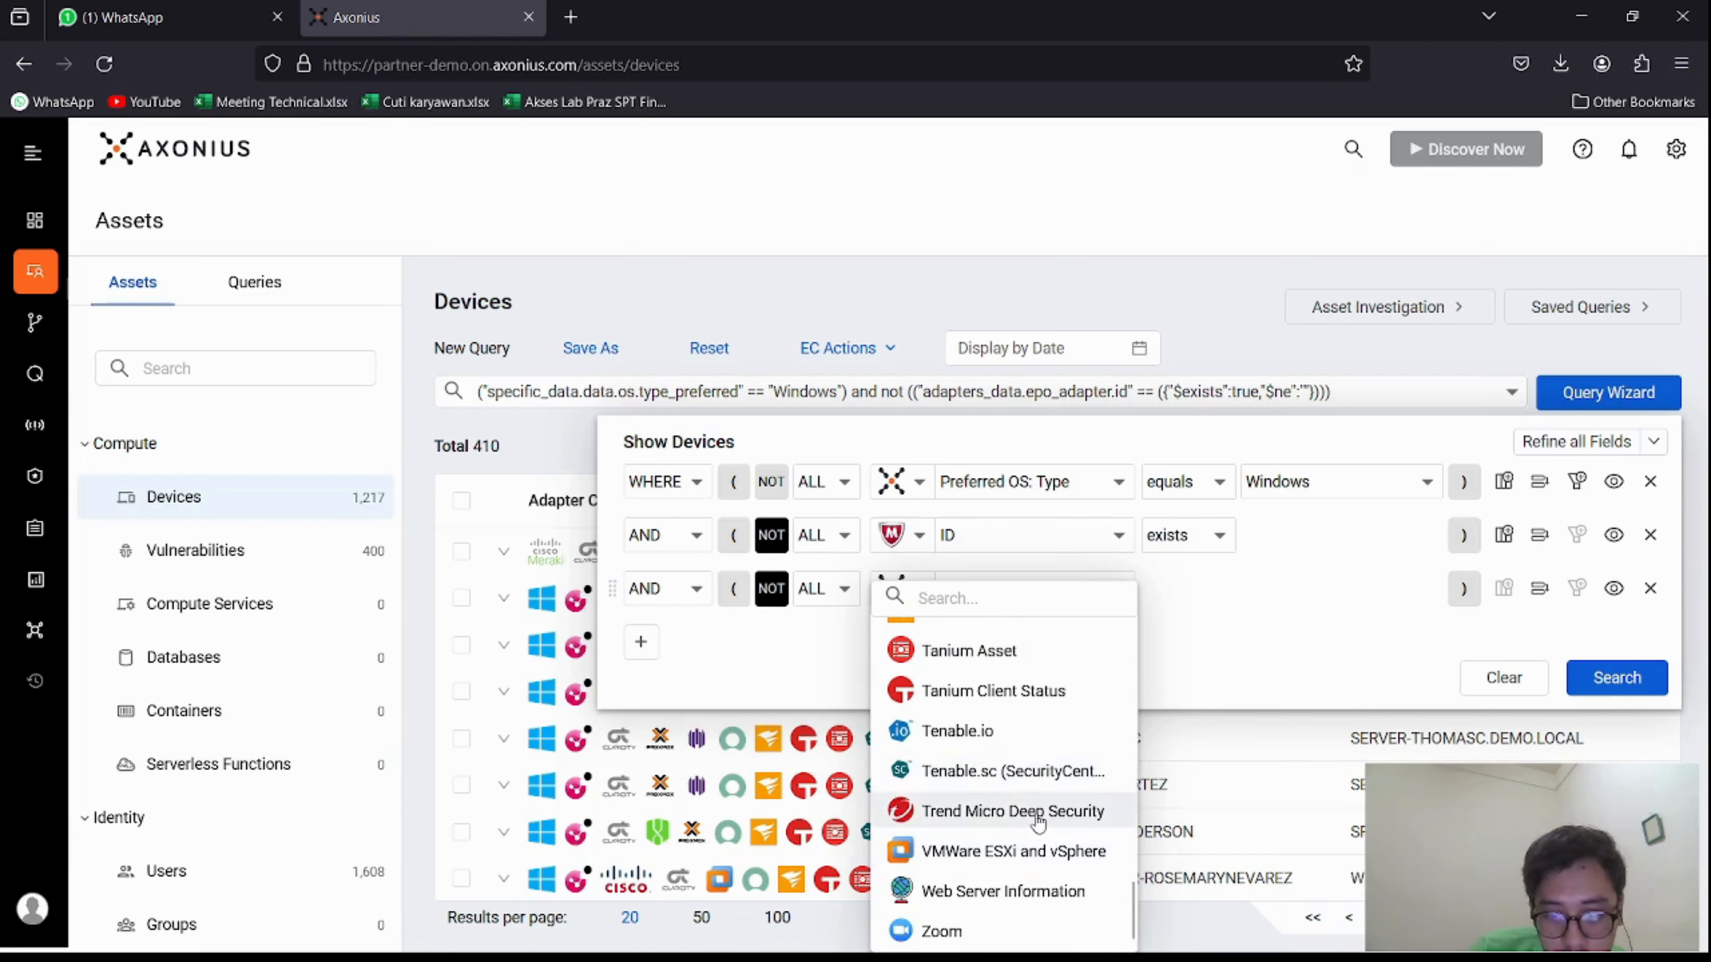
{"action": "left_click", "coordinate": [1037, 813]}
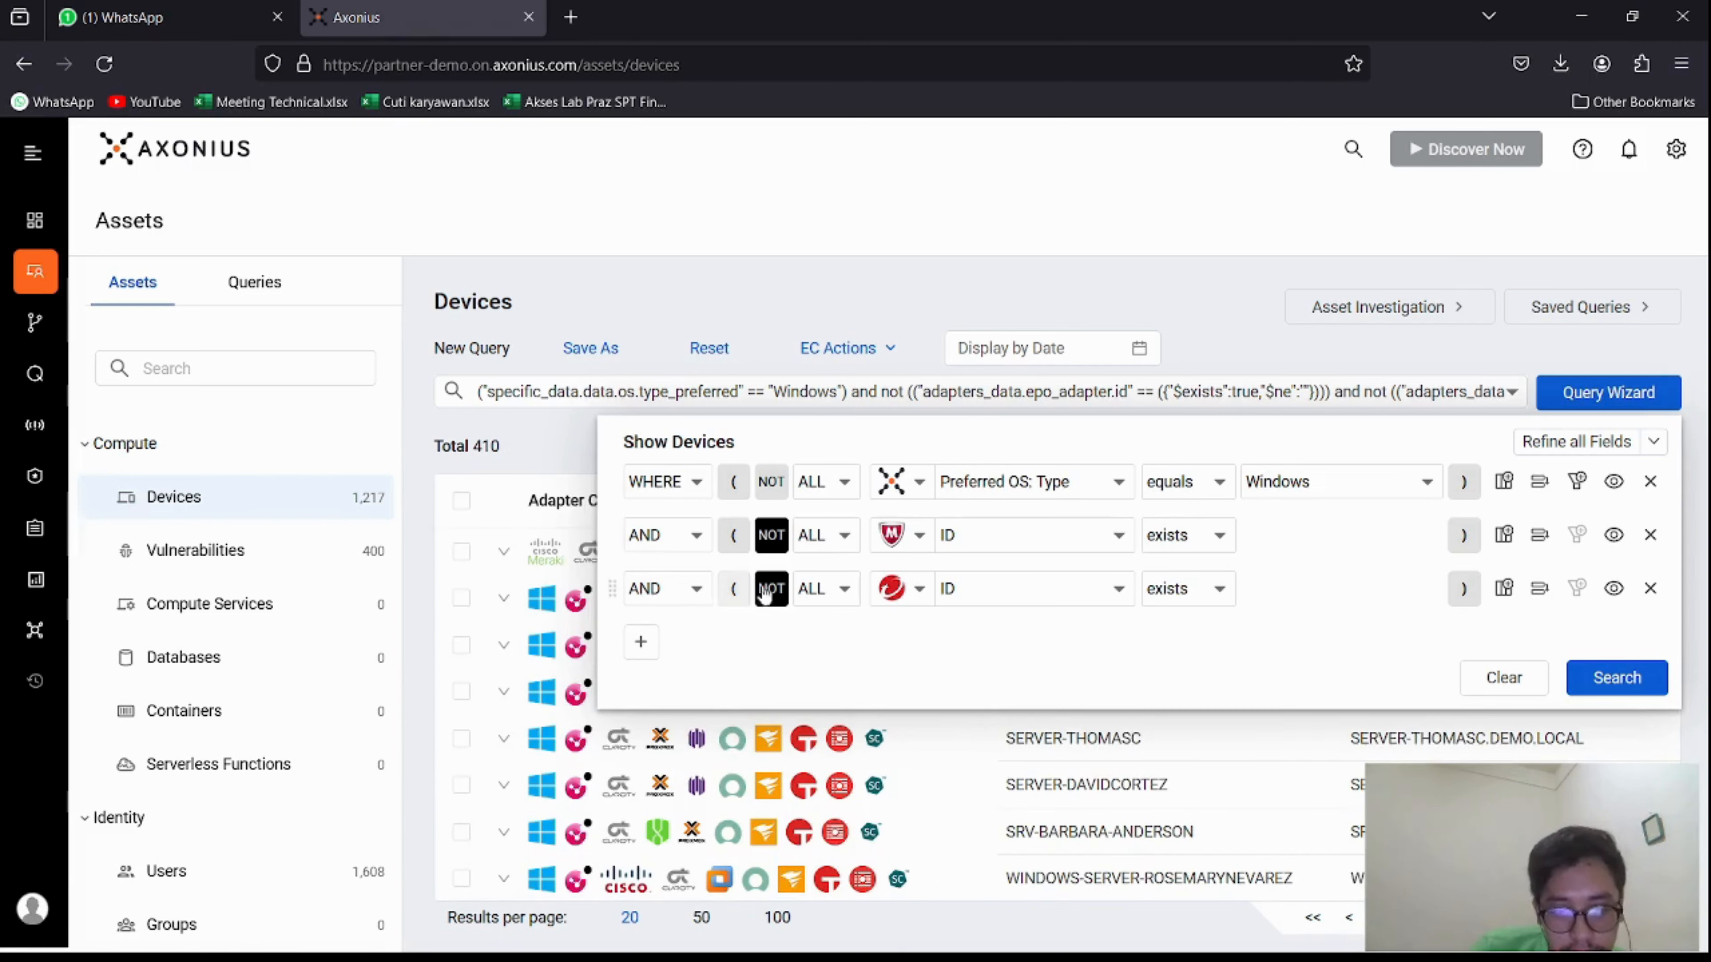
{"action": "left_click", "coordinate": [1174, 590]}
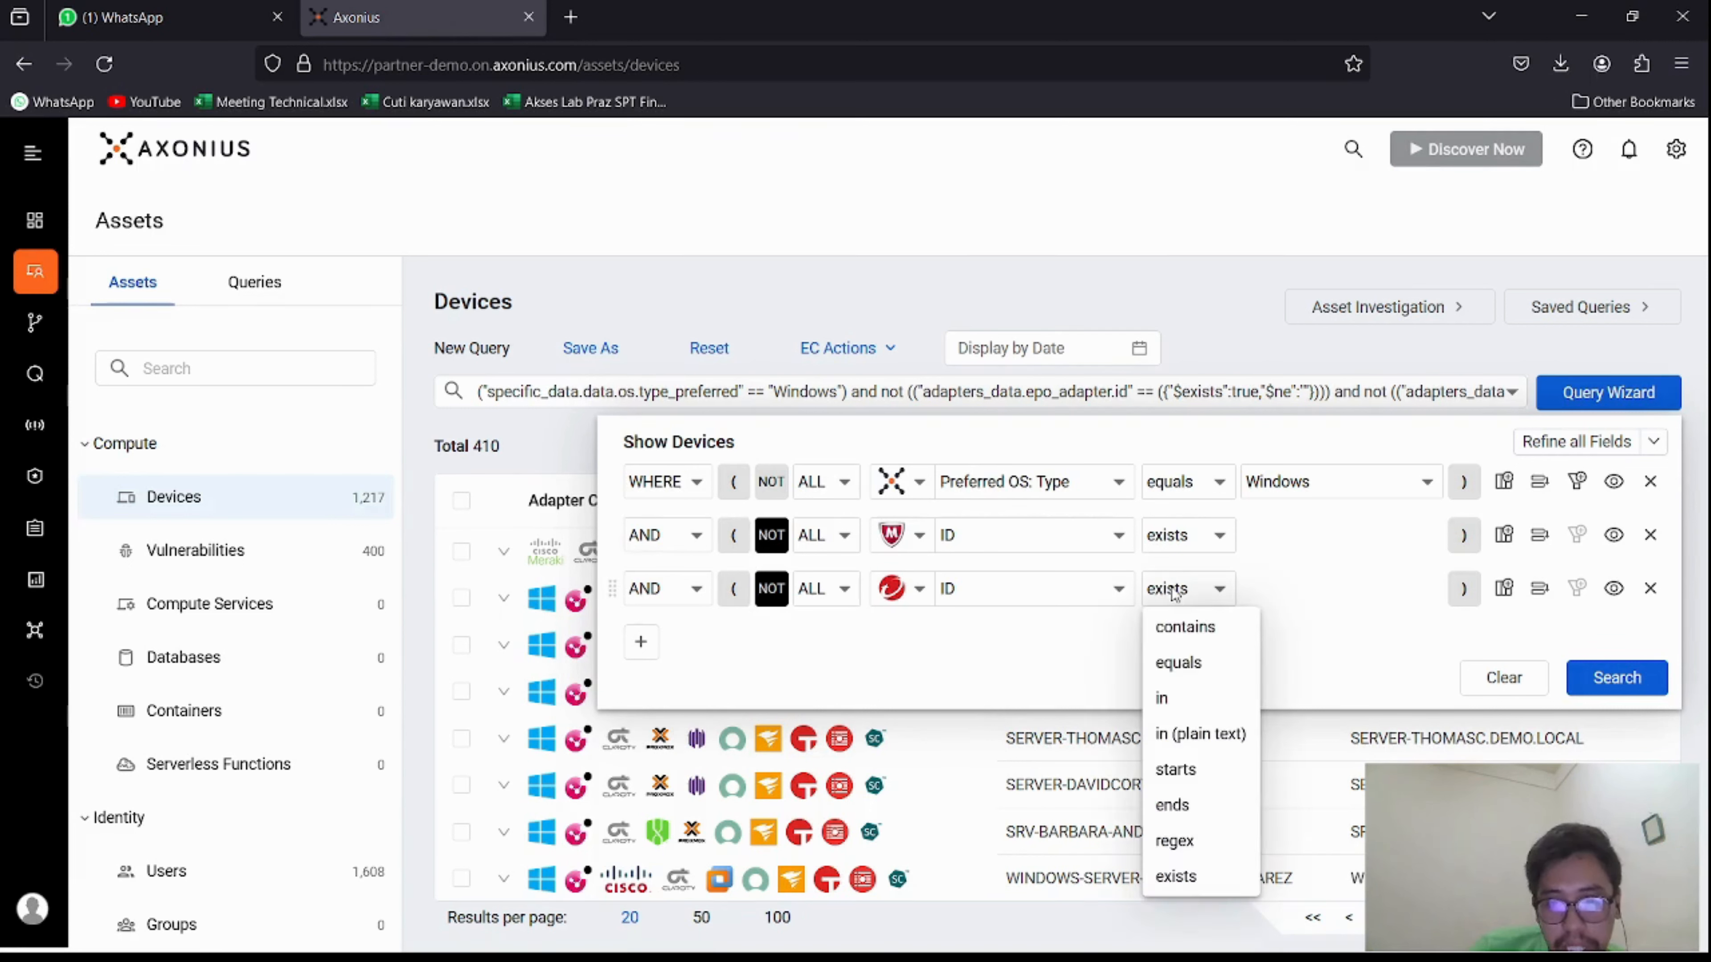
{"action": "left_click", "coordinate": [1195, 599]}
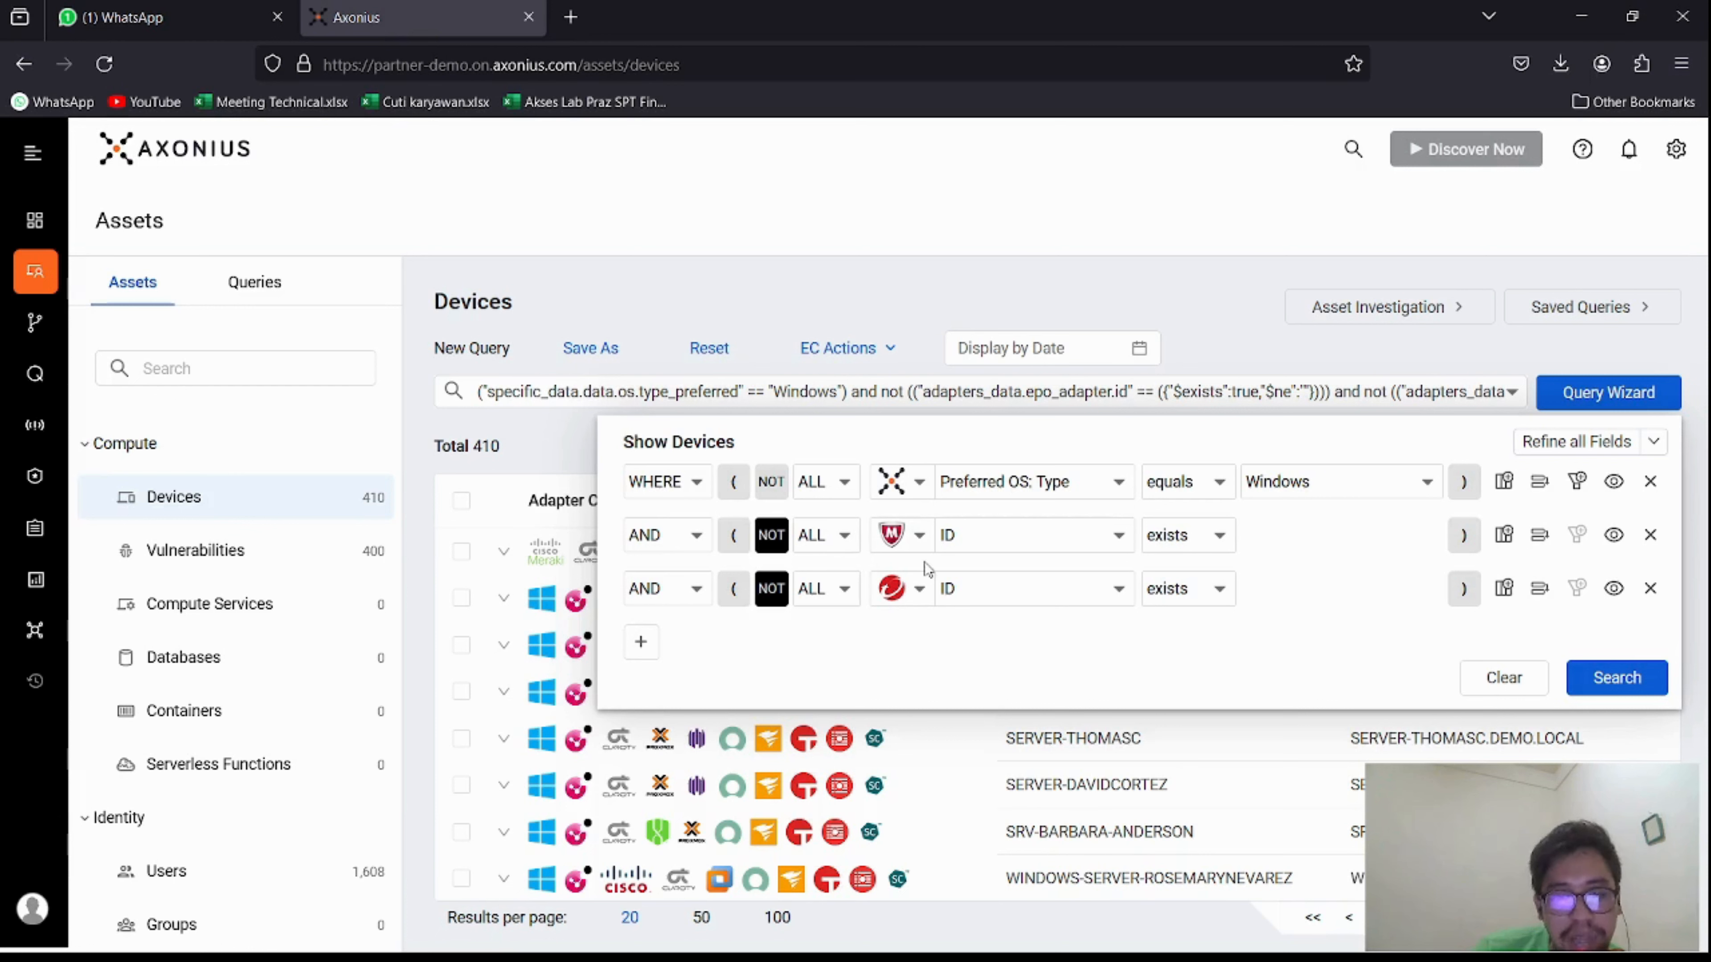
- Add an AND expression limiting Last Seen to the last 7 days and run the device search
{"action": "left_click", "coordinate": [645, 643]}
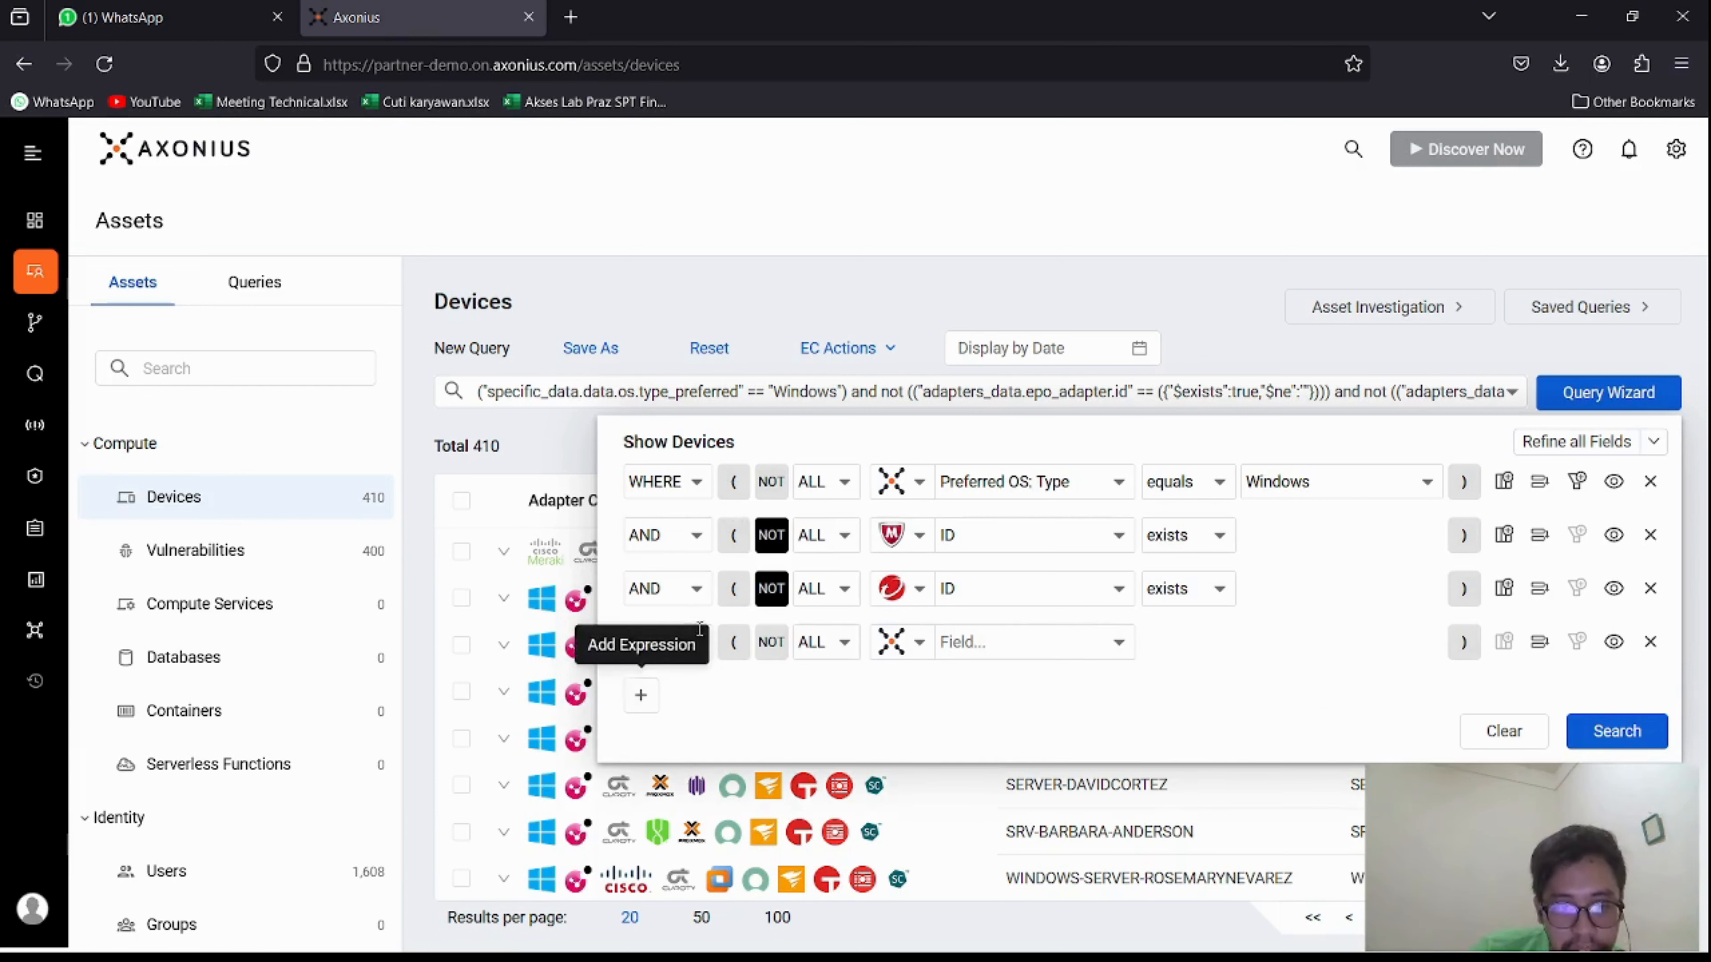
{"action": "left_click", "coordinate": [695, 645]}
{"action": "left_click", "coordinate": [694, 652]}
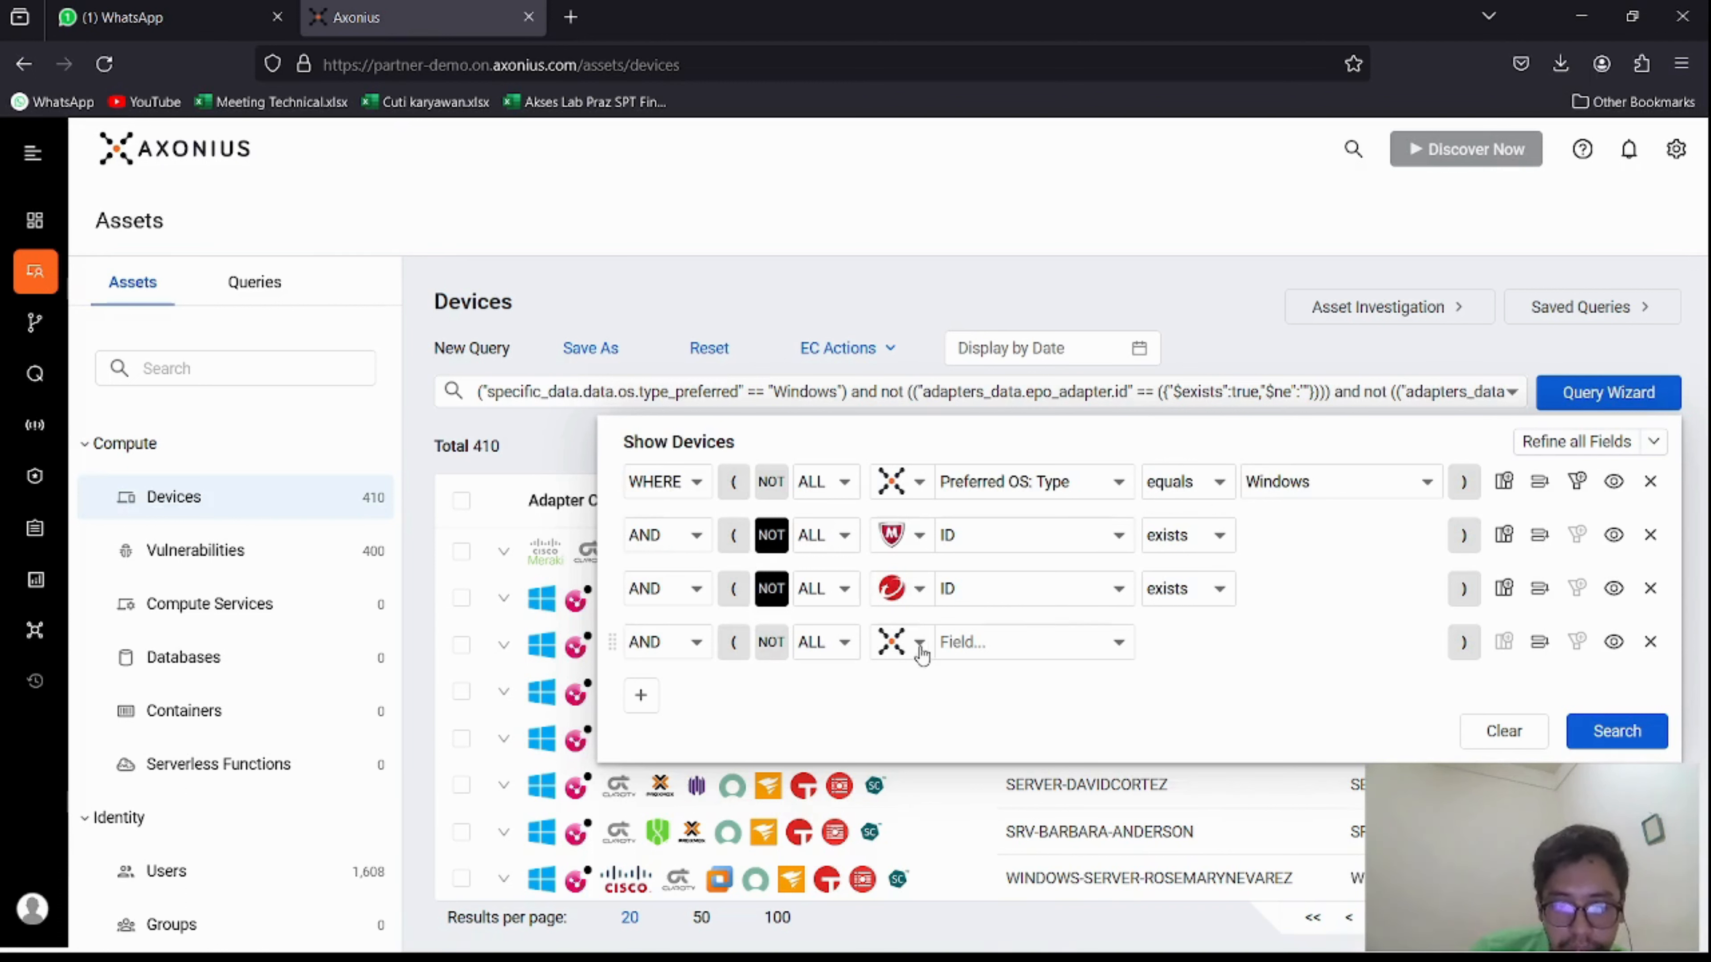
{"action": "left_click", "coordinate": [991, 644]}
{"action": "type", "text": "las"}
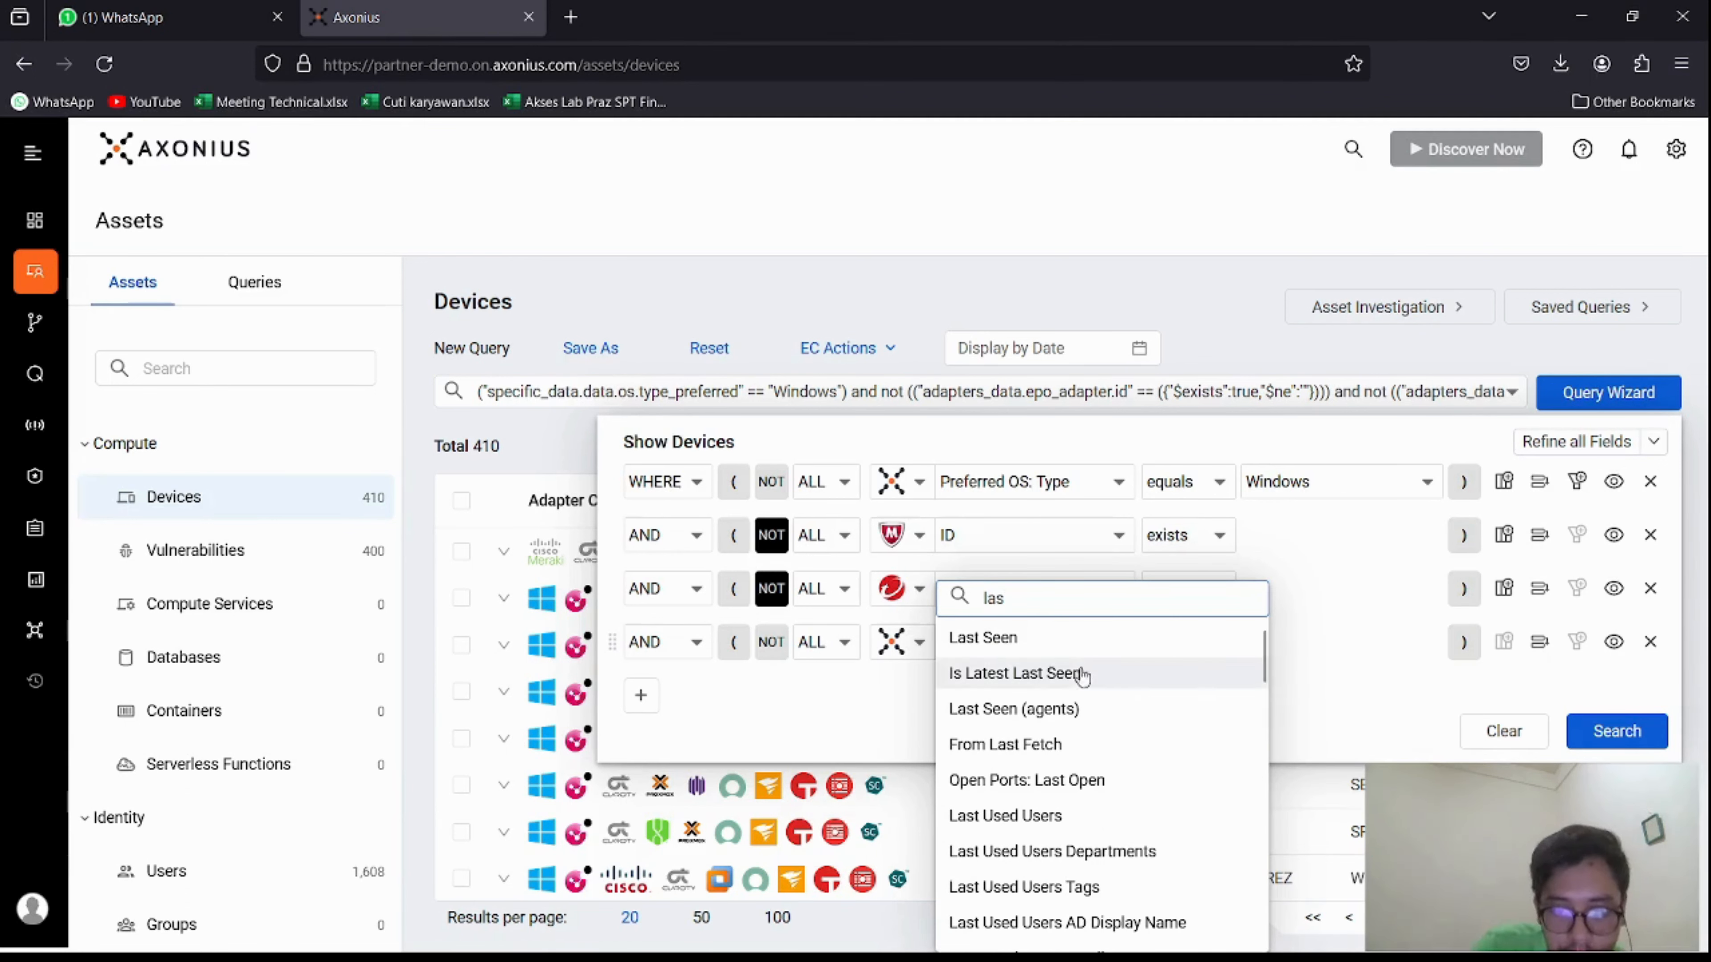
{"action": "left_click", "coordinate": [1074, 639]}
{"action": "left_click", "coordinate": [1160, 644]}
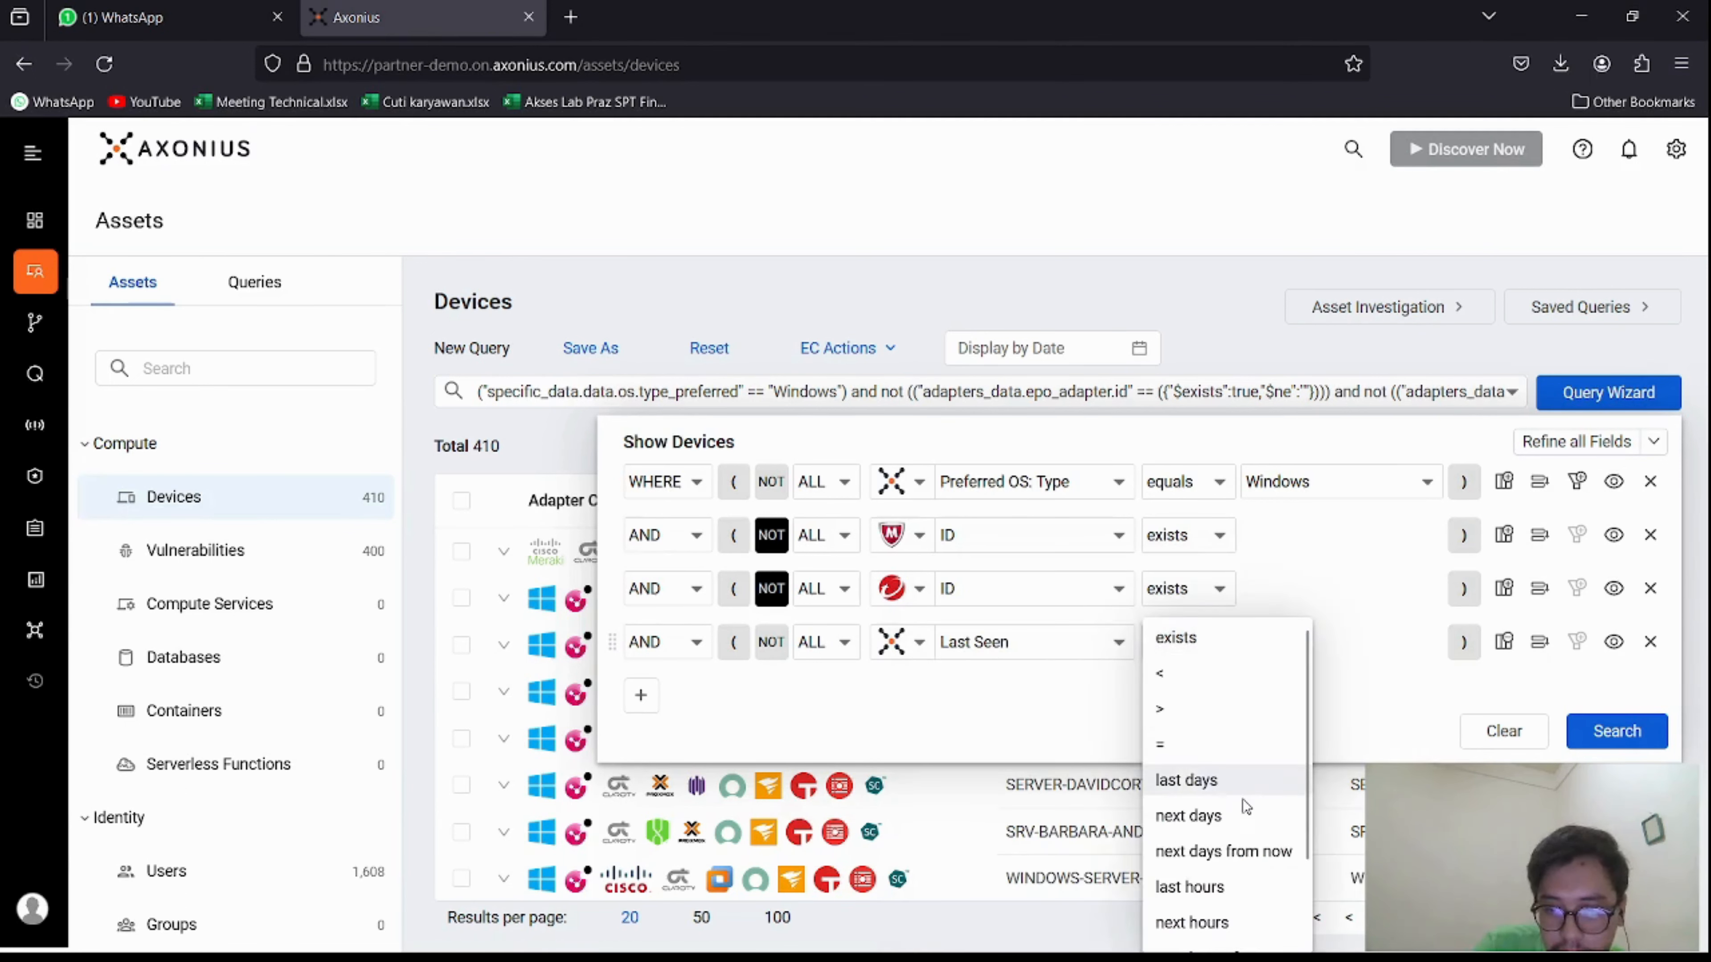
{"action": "left_click", "coordinate": [1240, 785]}
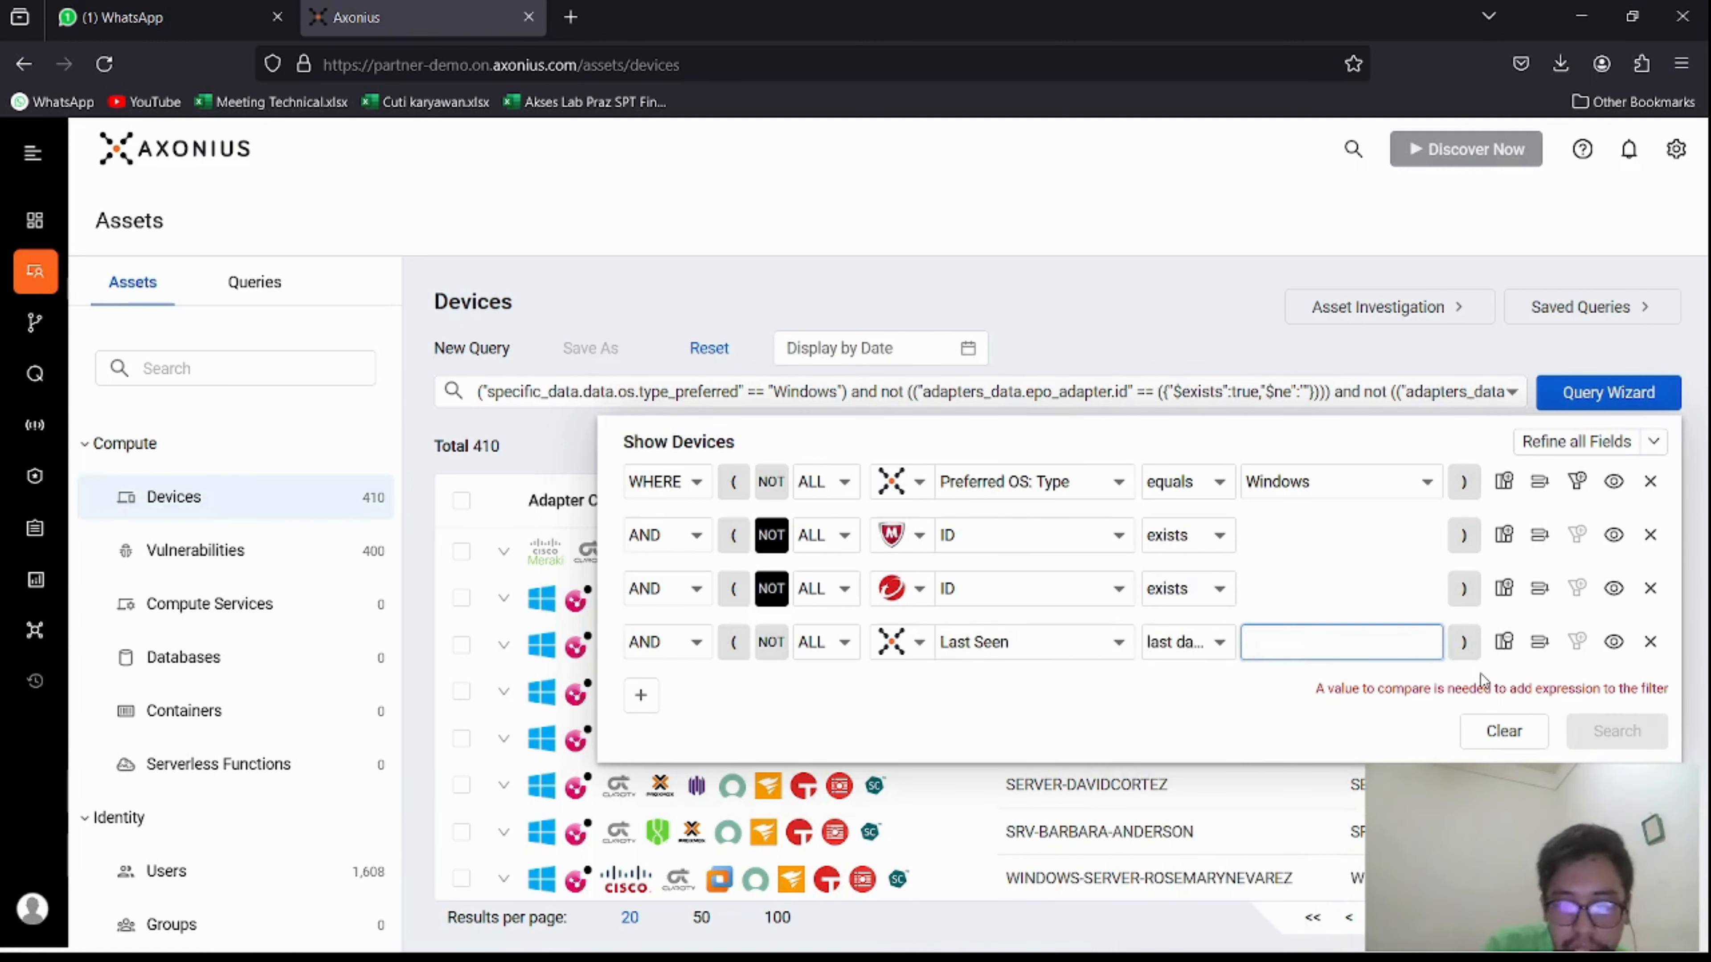
{"action": "type", "text": "7"}
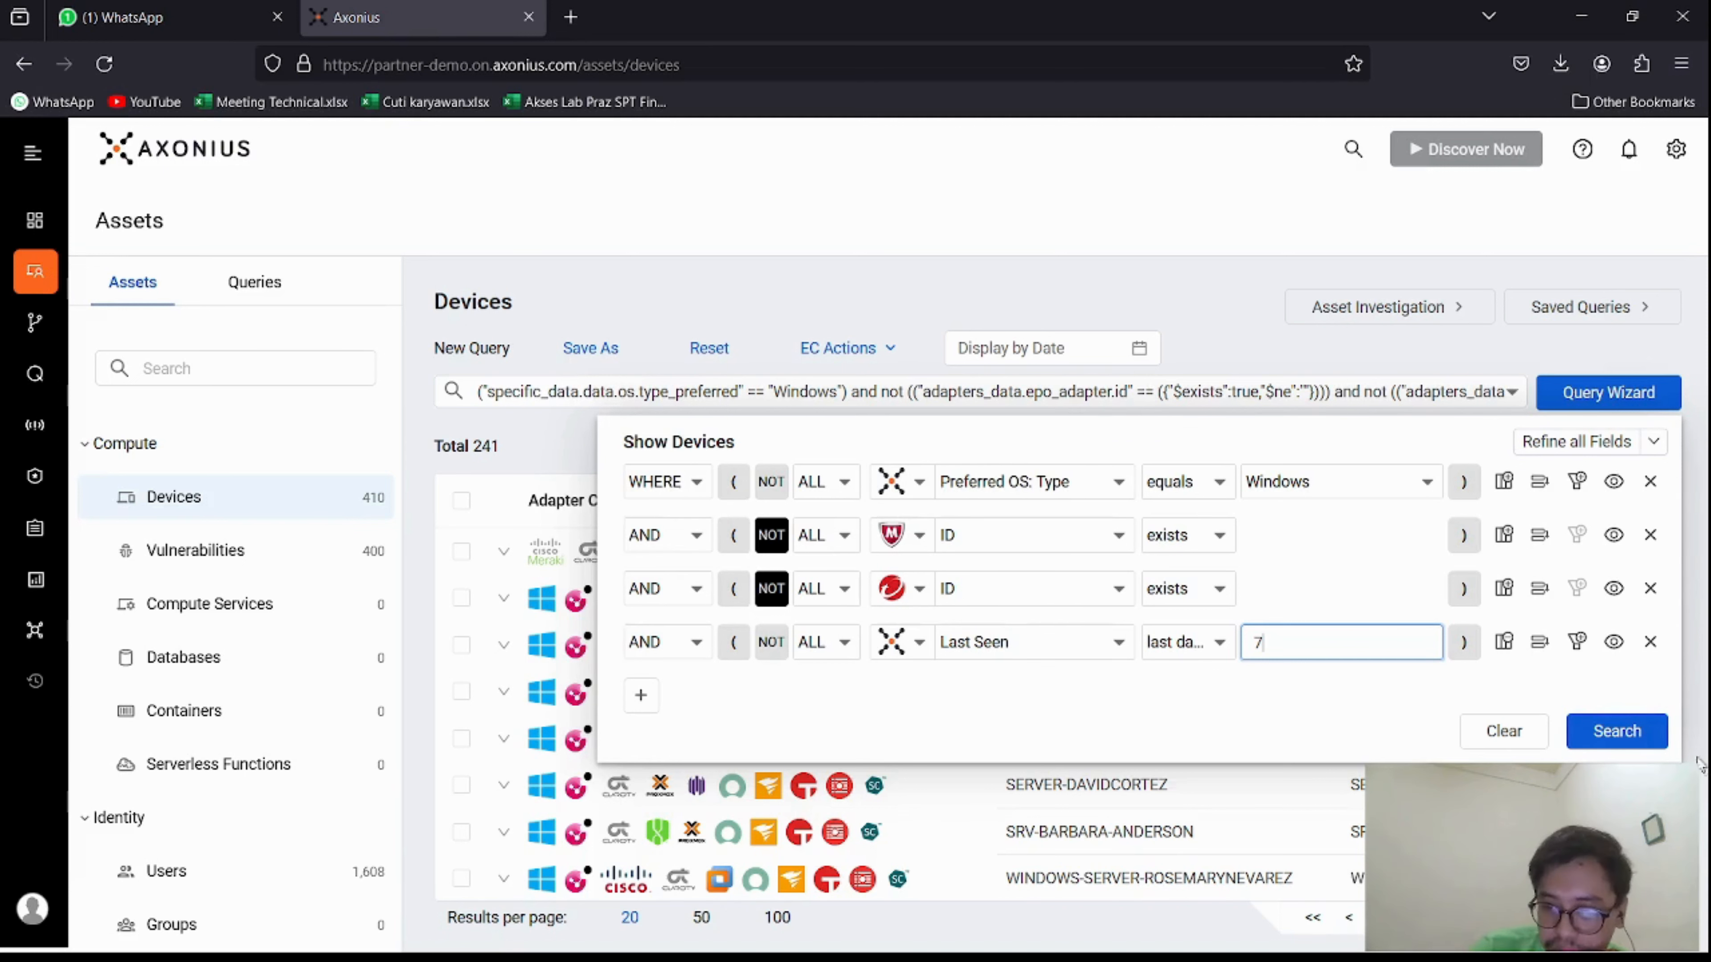
{"action": "left_click", "coordinate": [1641, 739]}
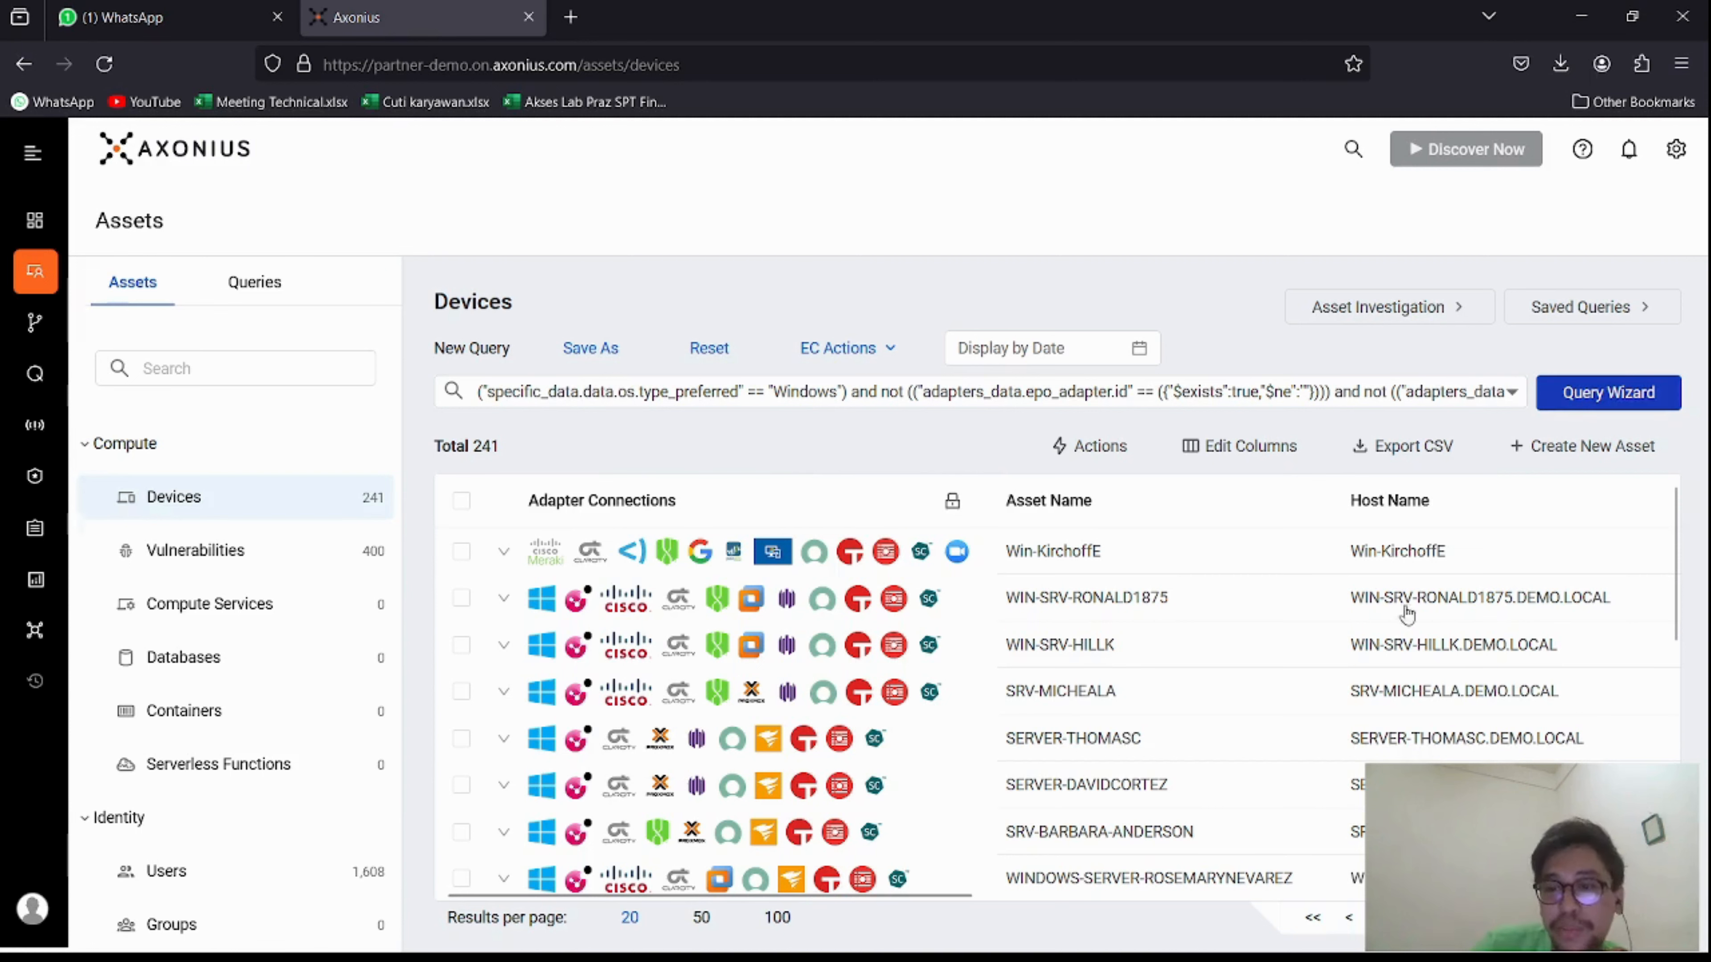
- Review the device query's expressions and the form for saving it as a new query, cancelling without saving
{"action": "left_click", "coordinate": [1609, 392]}
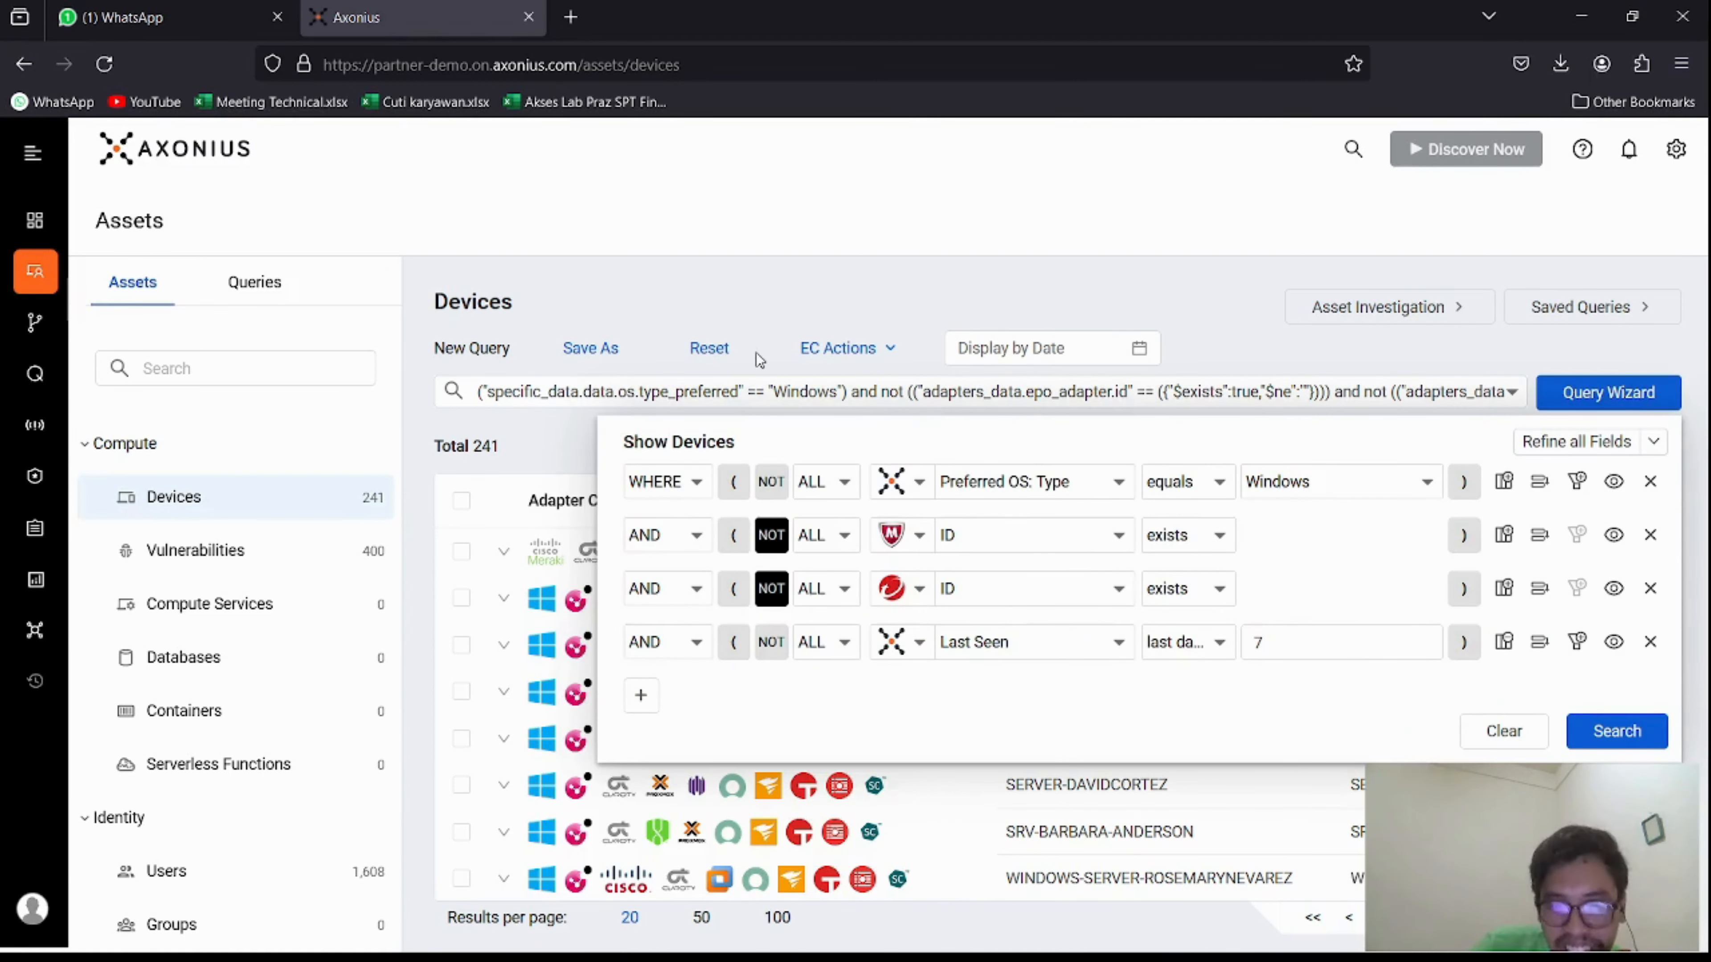
{"action": "left_click", "coordinate": [1617, 731]}
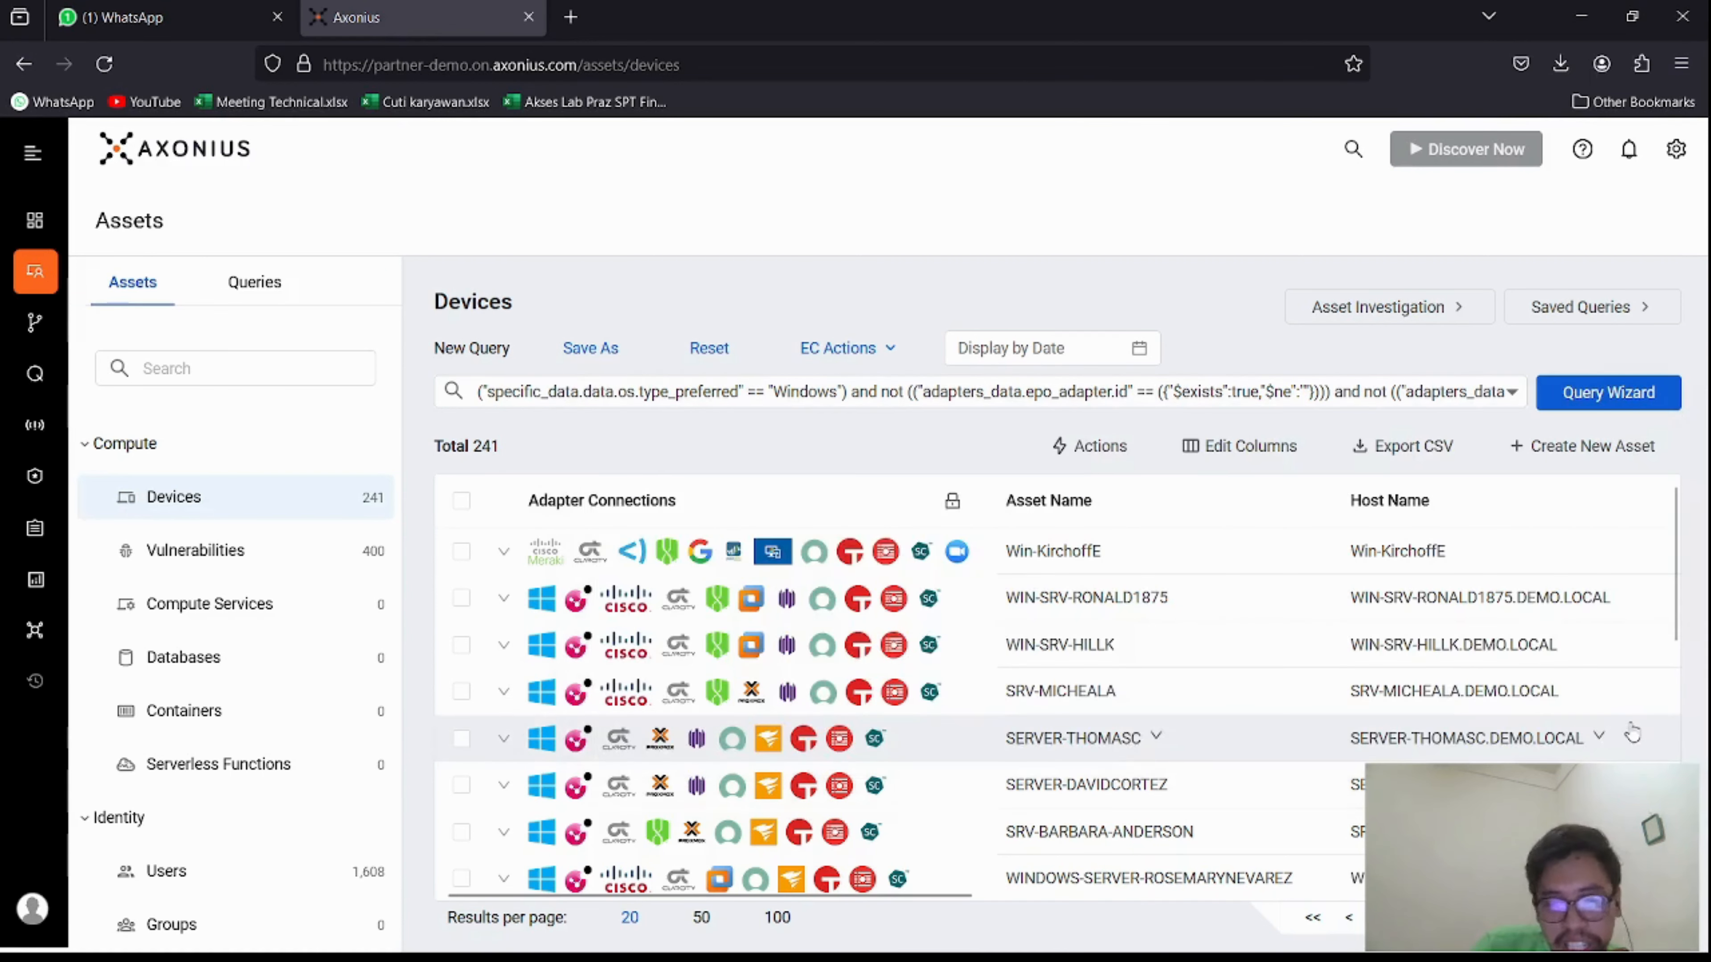
{"action": "left_click", "coordinate": [586, 350]}
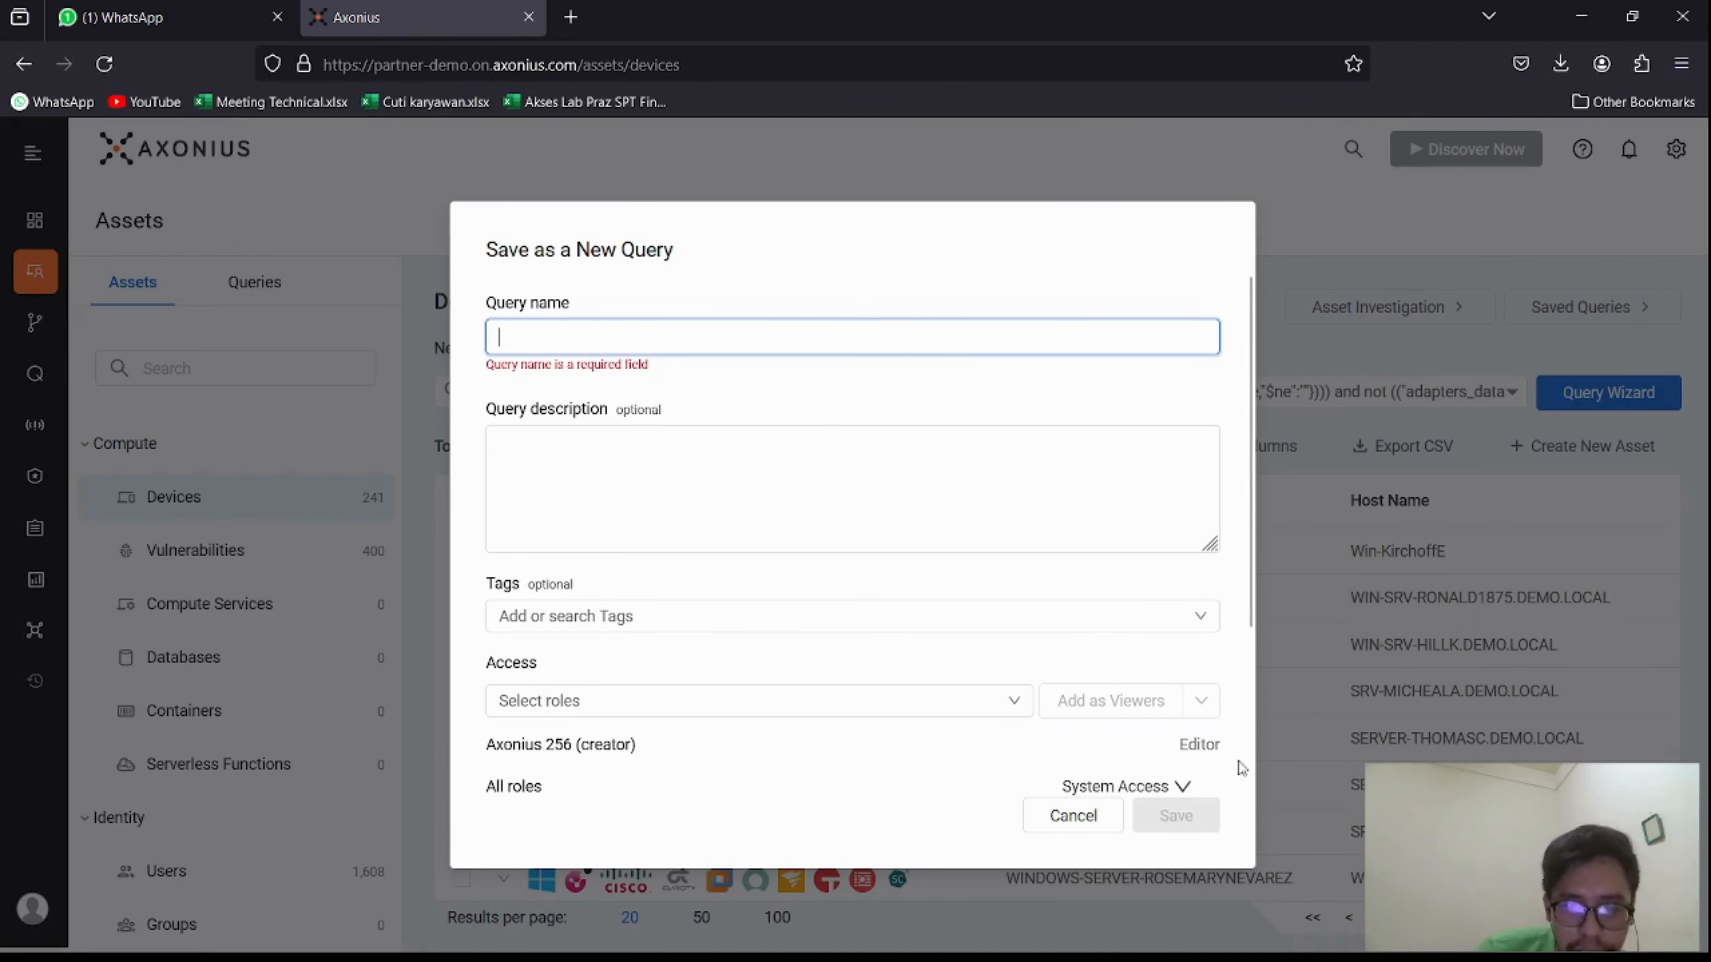
{"action": "left_click", "coordinate": [1069, 826]}
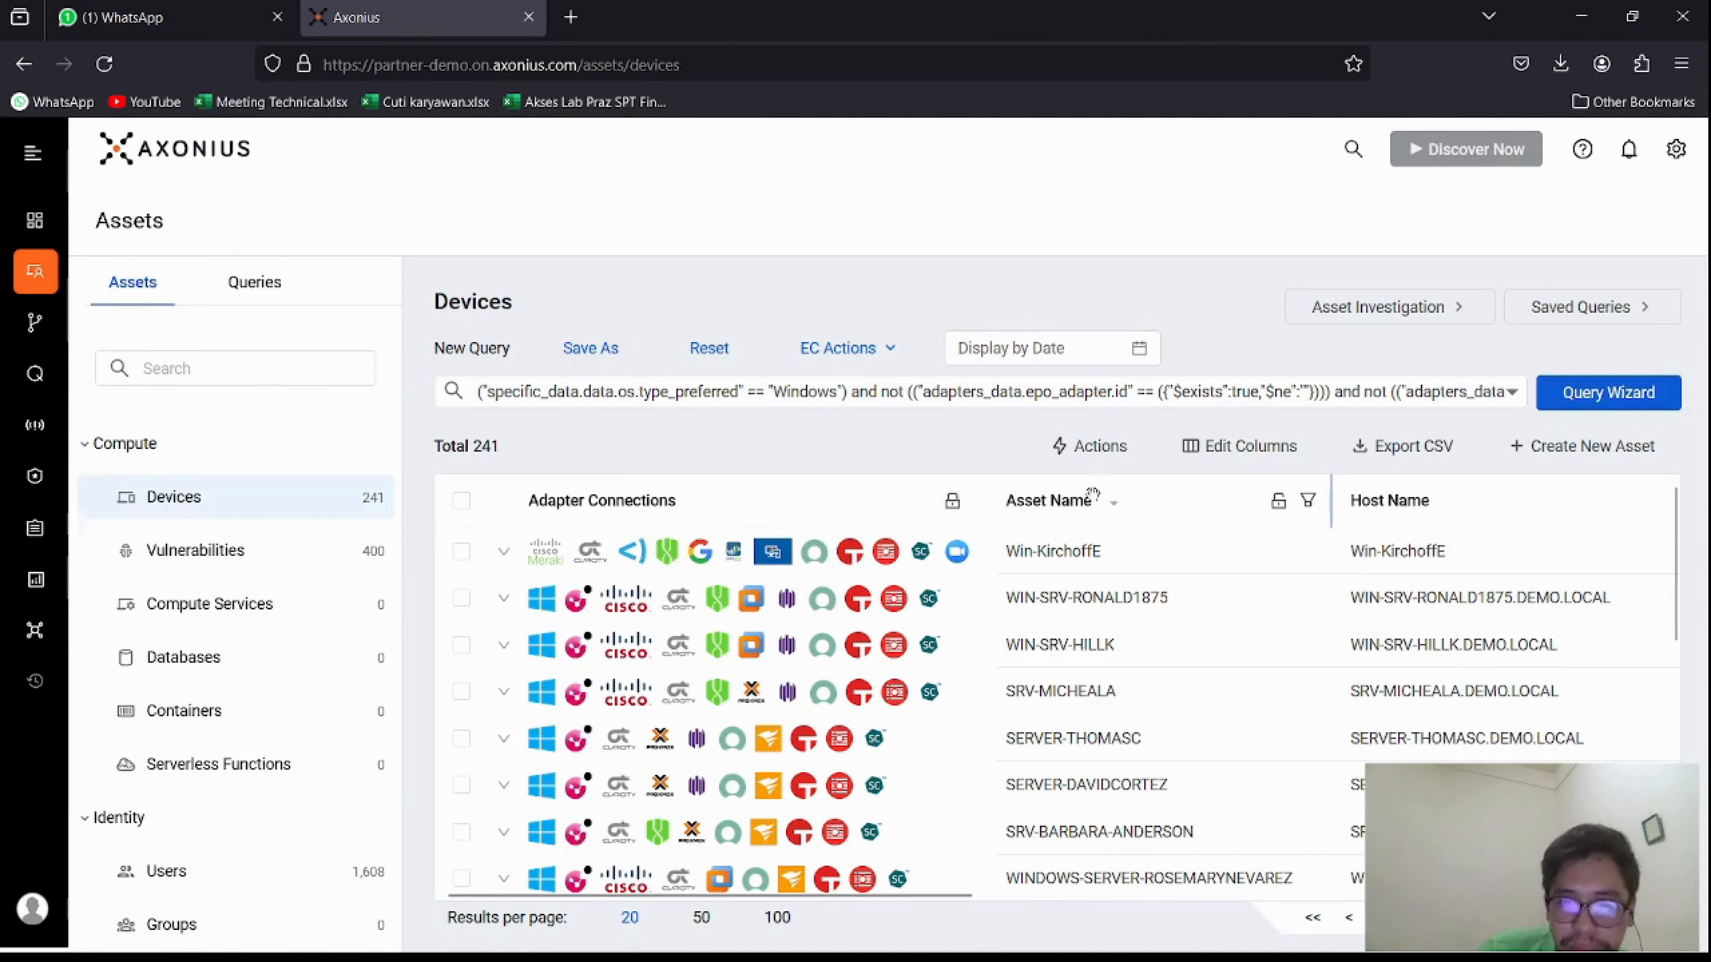
- Clear the current device query and set the first expression's field to Saved Query
{"action": "left_click", "coordinate": [1609, 397]}
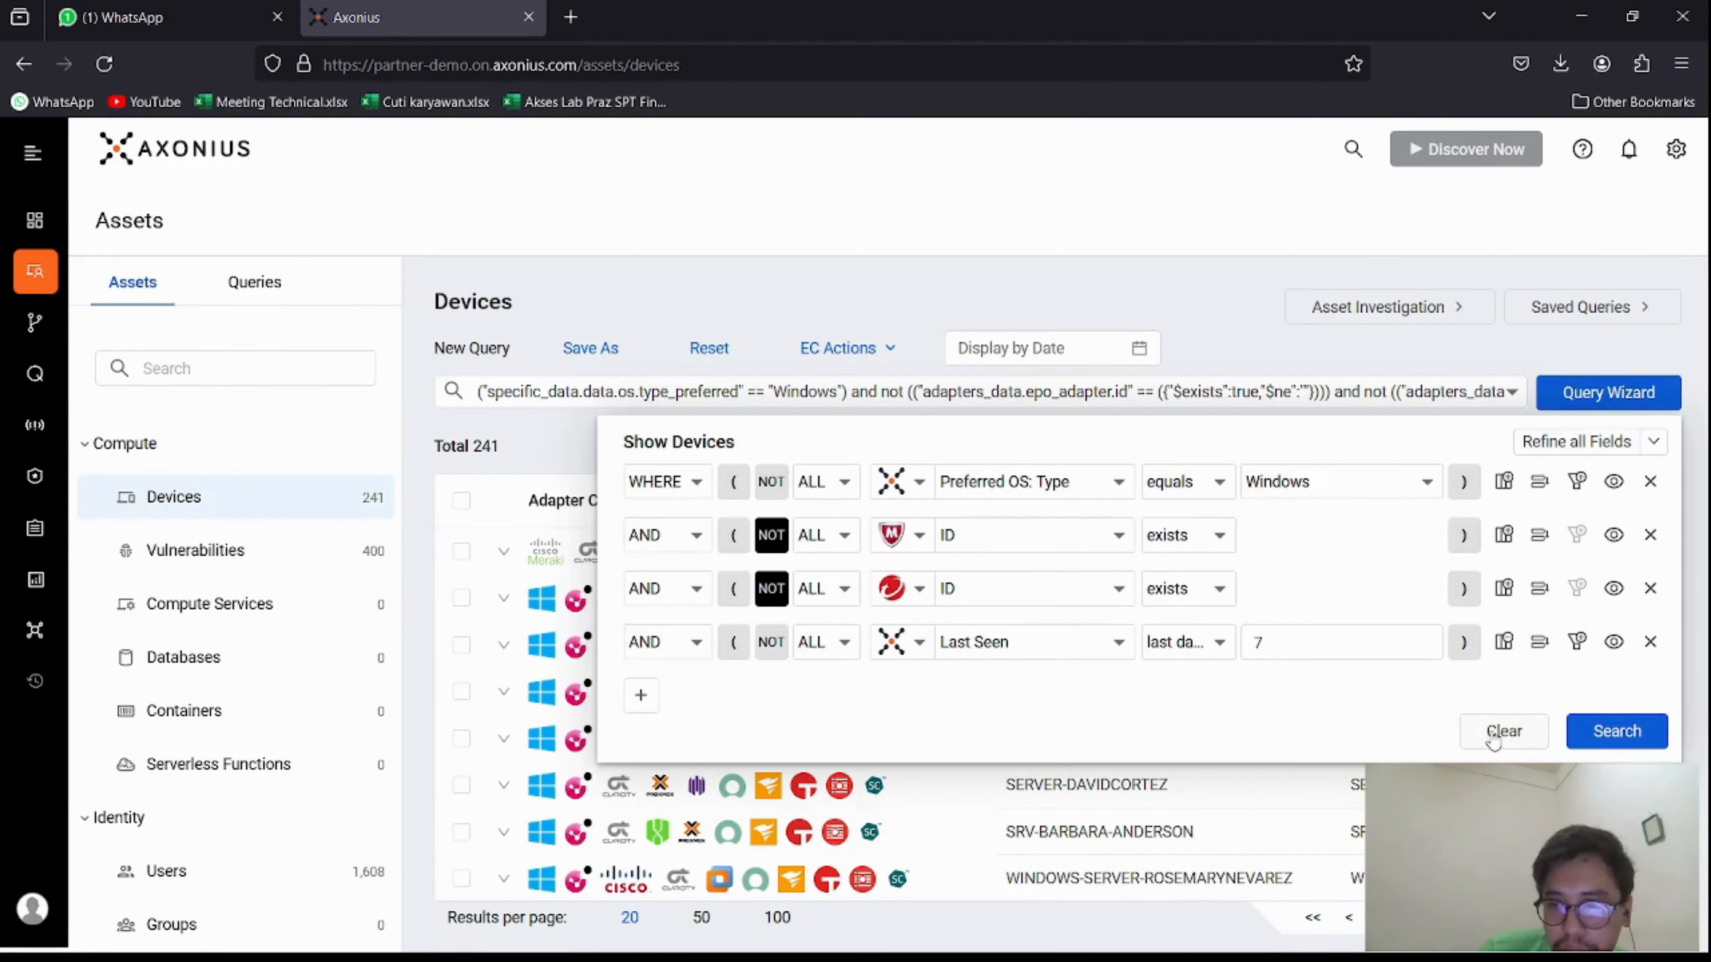
{"action": "left_click", "coordinate": [1498, 733]}
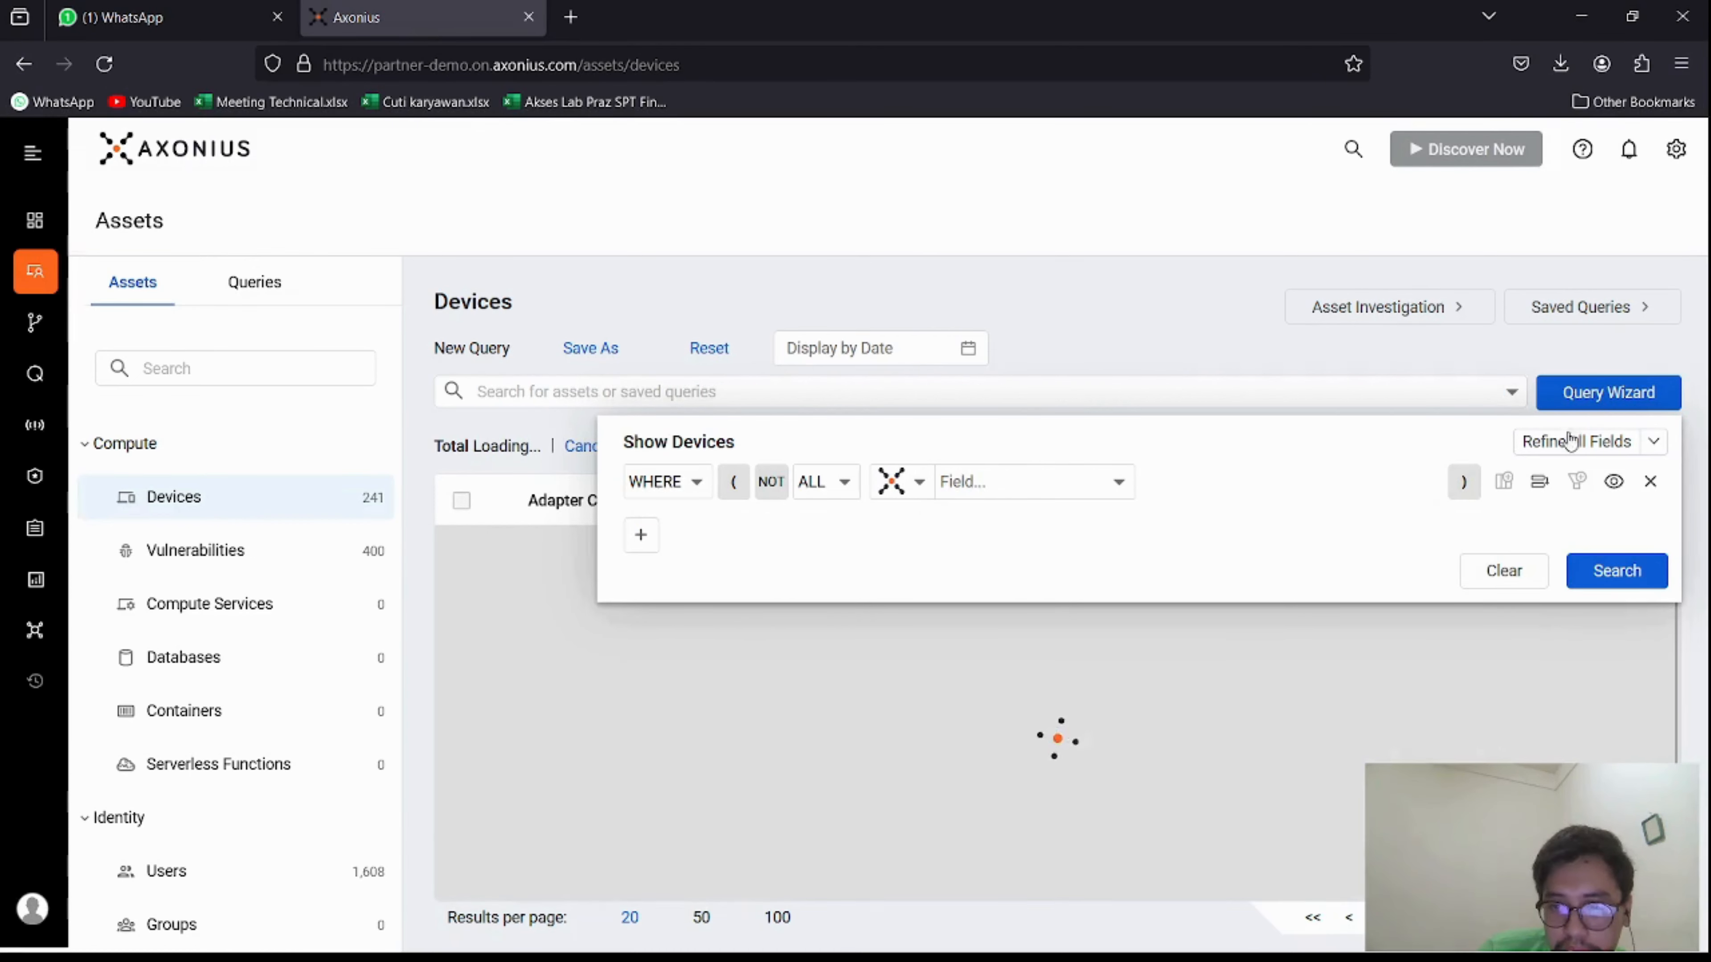
{"action": "left_click", "coordinate": [920, 482]}
{"action": "left_click", "coordinate": [977, 487]}
{"action": "left_click", "coordinate": [980, 486]}
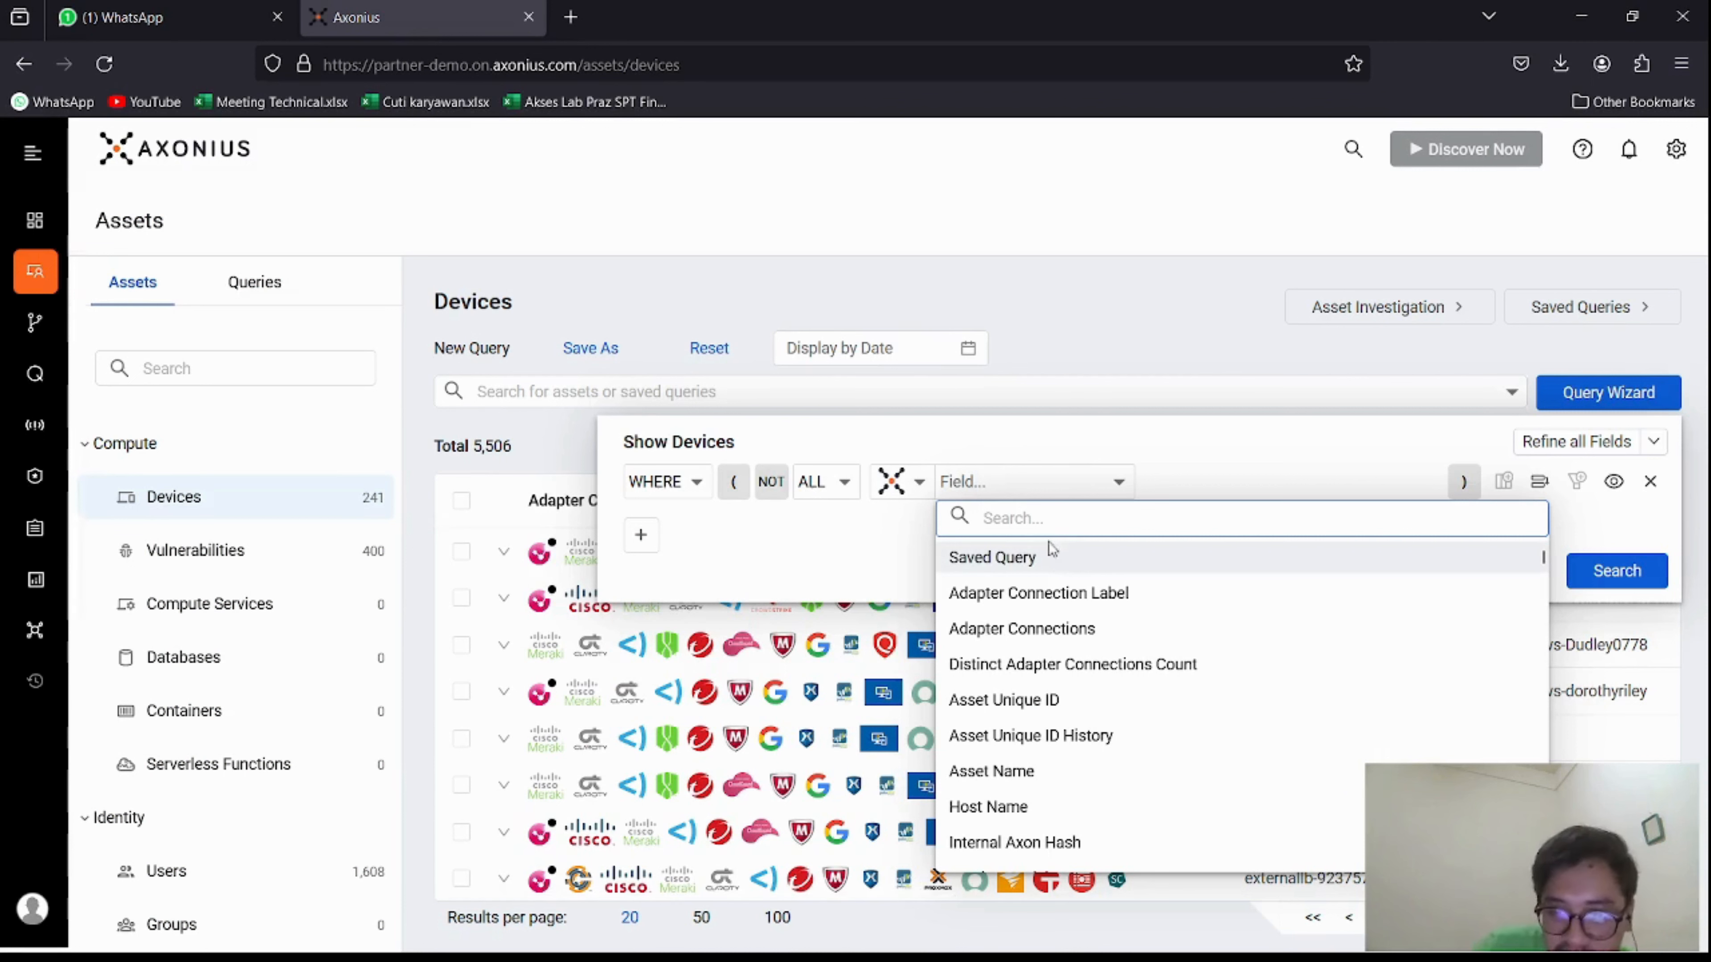
{"action": "left_click", "coordinate": [1013, 559]}
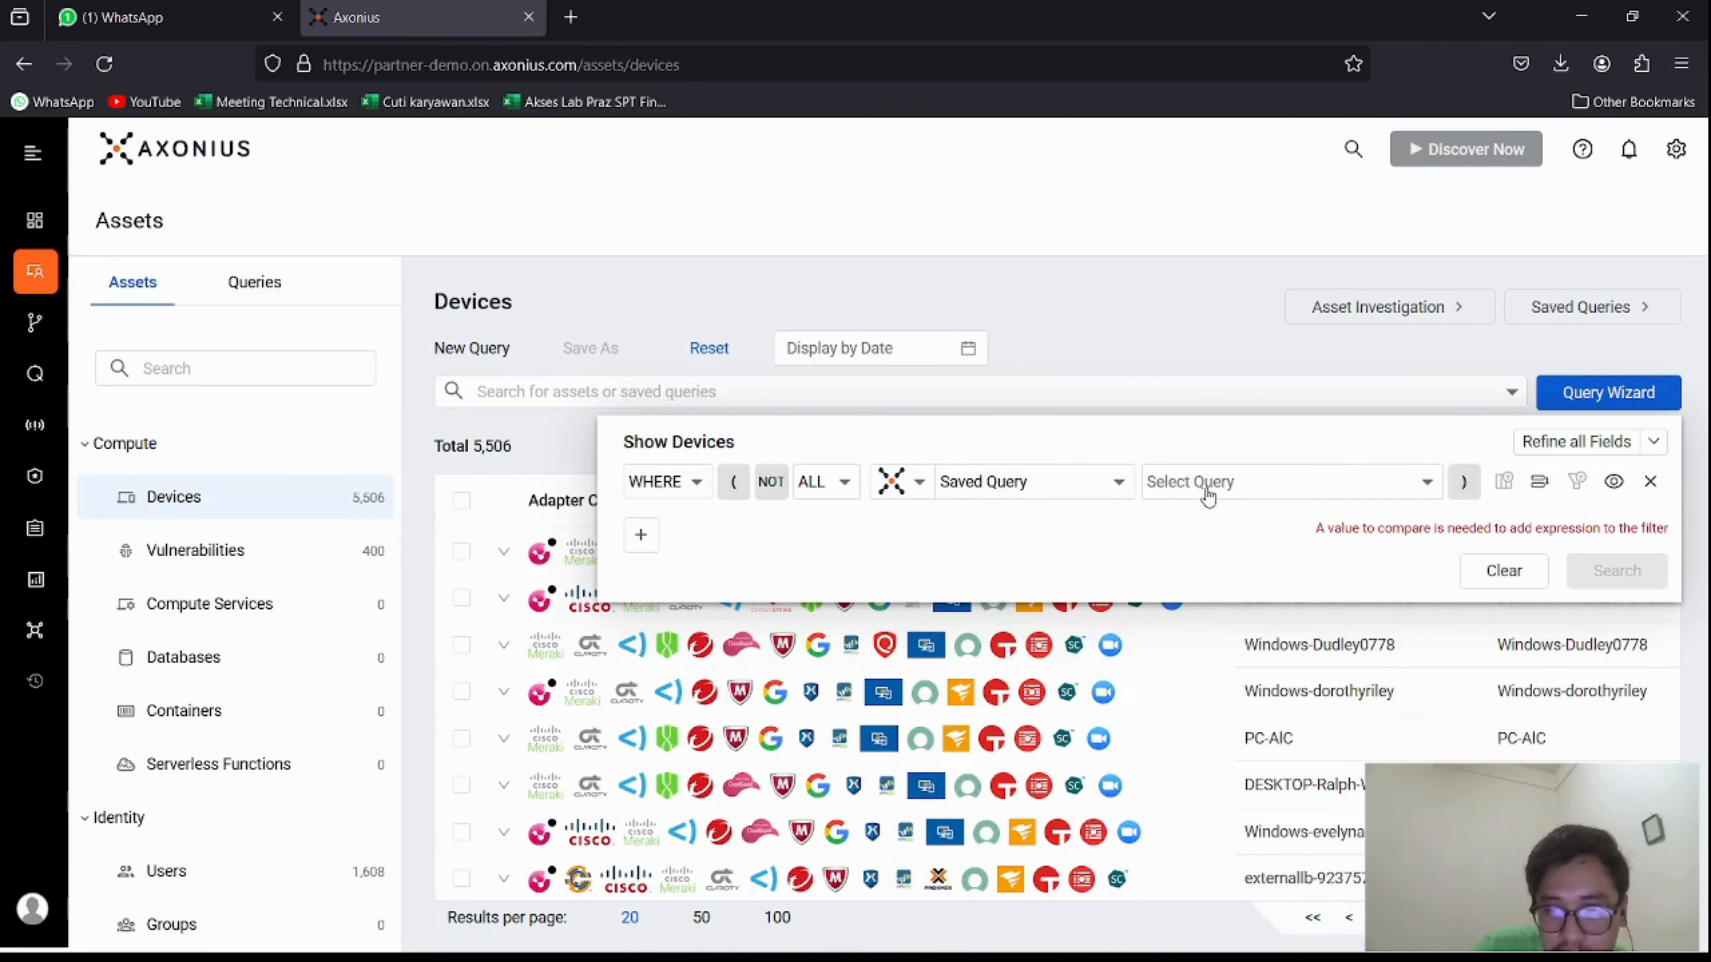
- Choose the saved query "Finding Endpoints Missing Agents for 7D Use Case Video - SPT" and run the device search
{"action": "left_click", "coordinate": [1208, 491]}
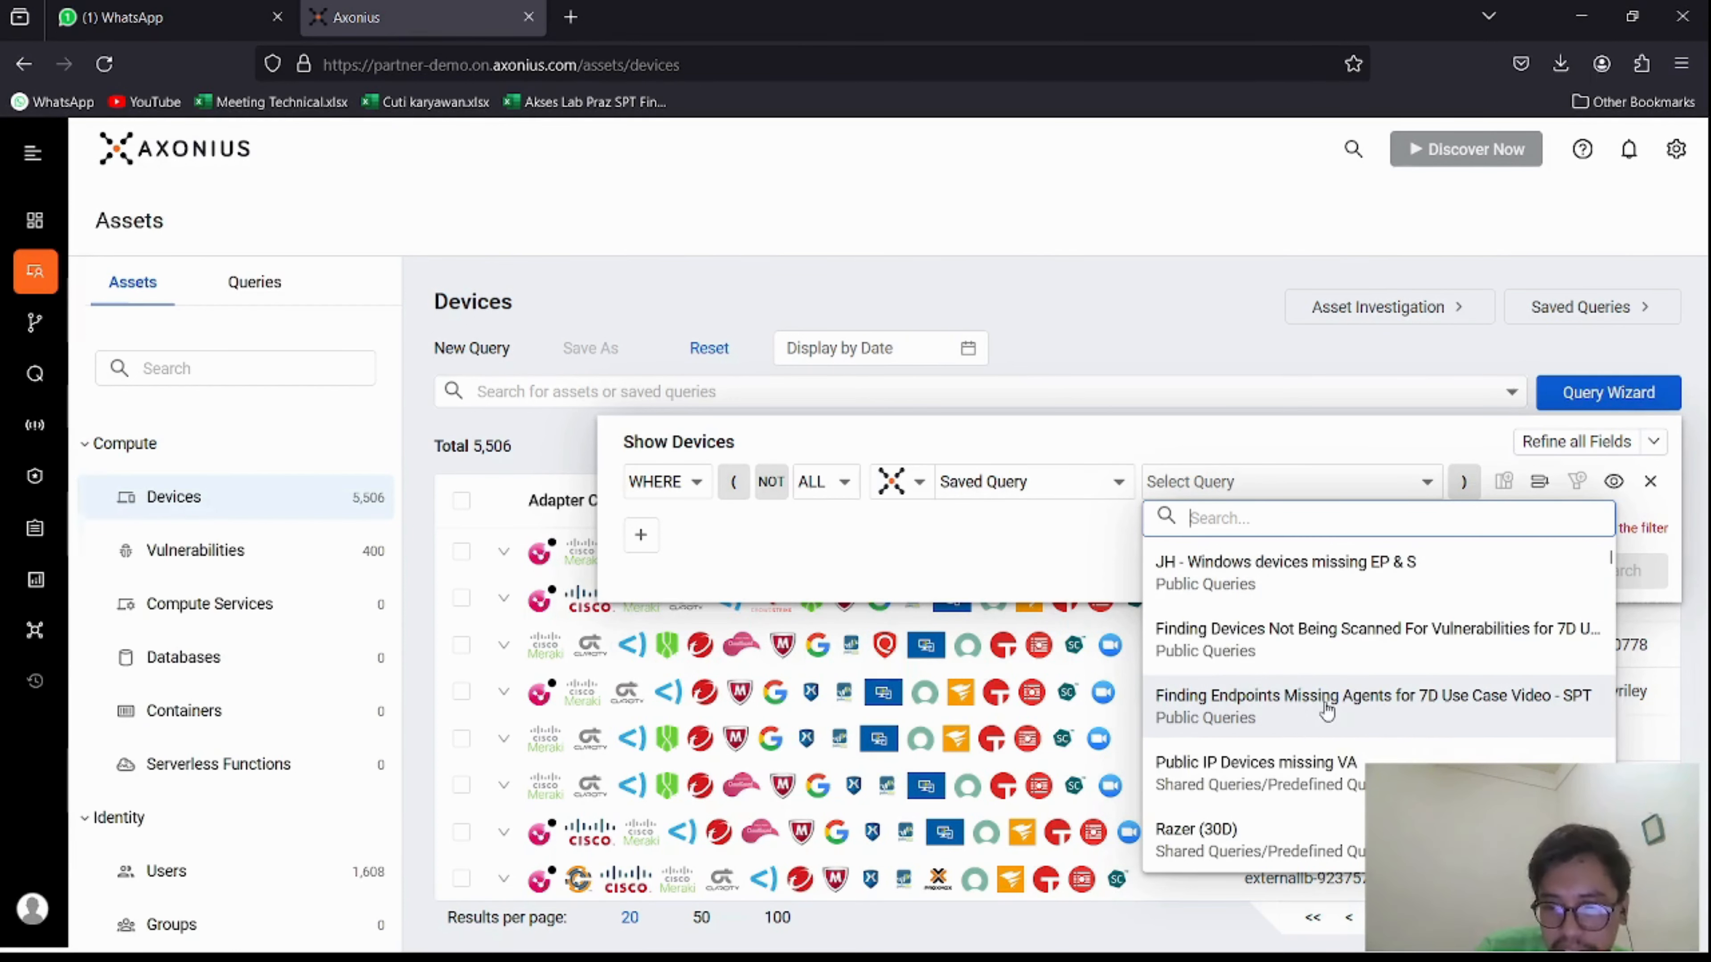
{"action": "left_click", "coordinate": [1300, 707]}
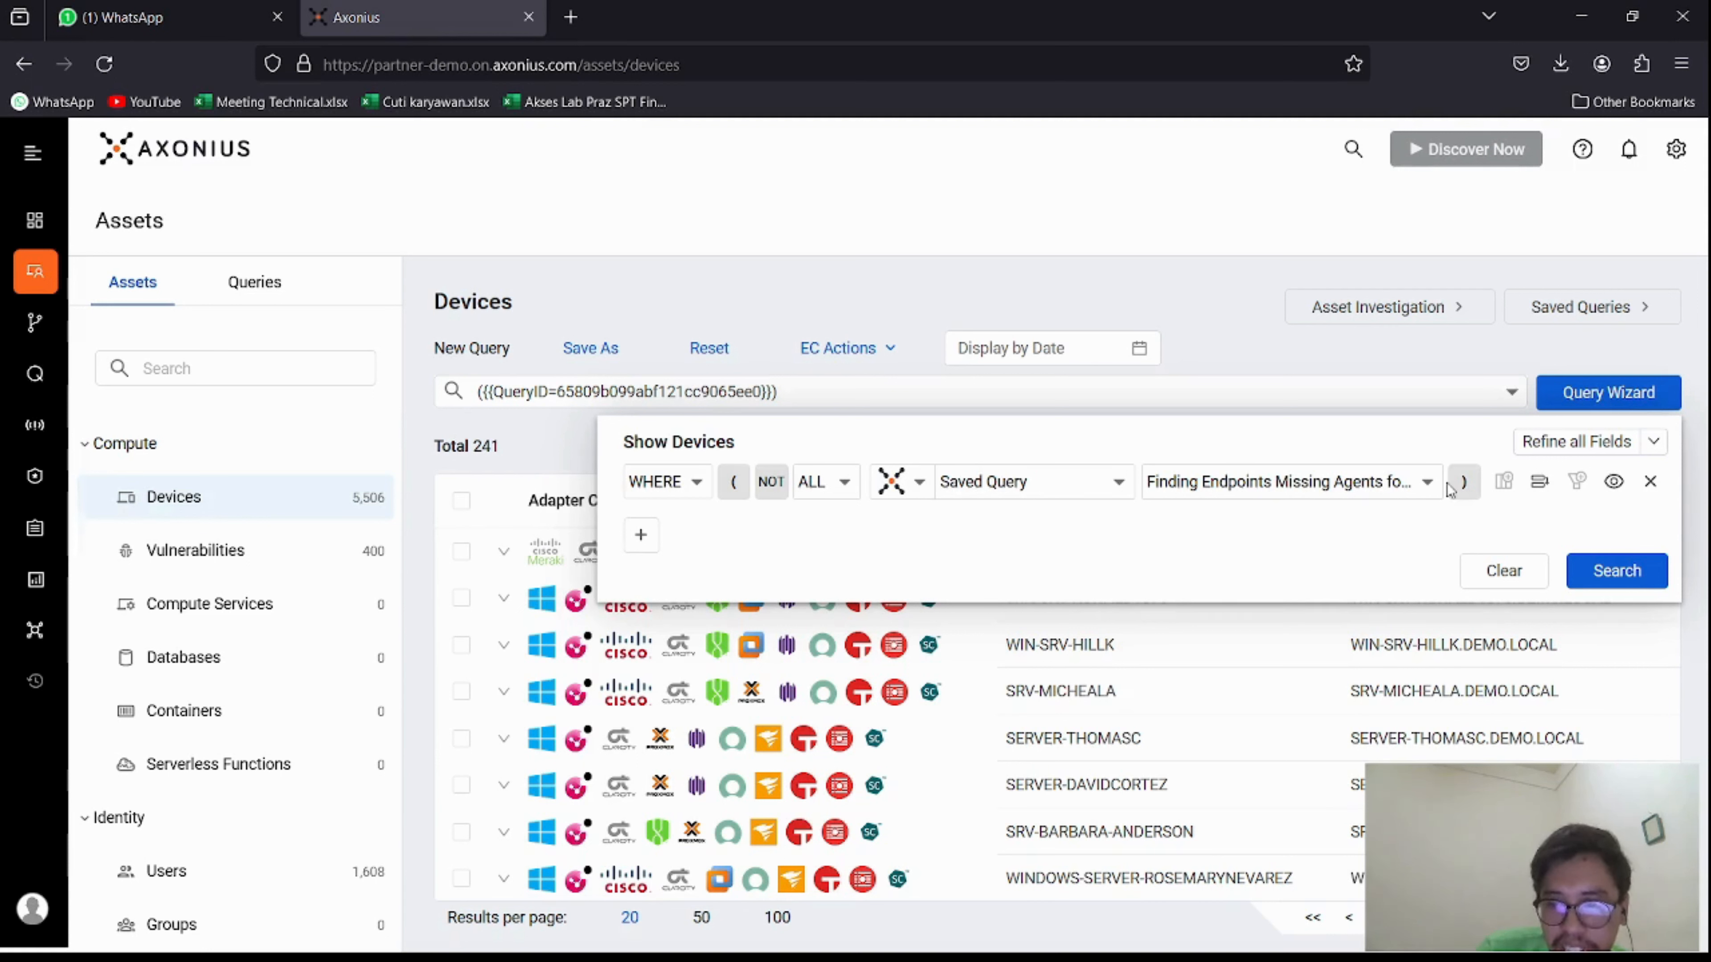
{"action": "left_click", "coordinate": [1428, 491]}
{"action": "left_click", "coordinate": [1307, 449]}
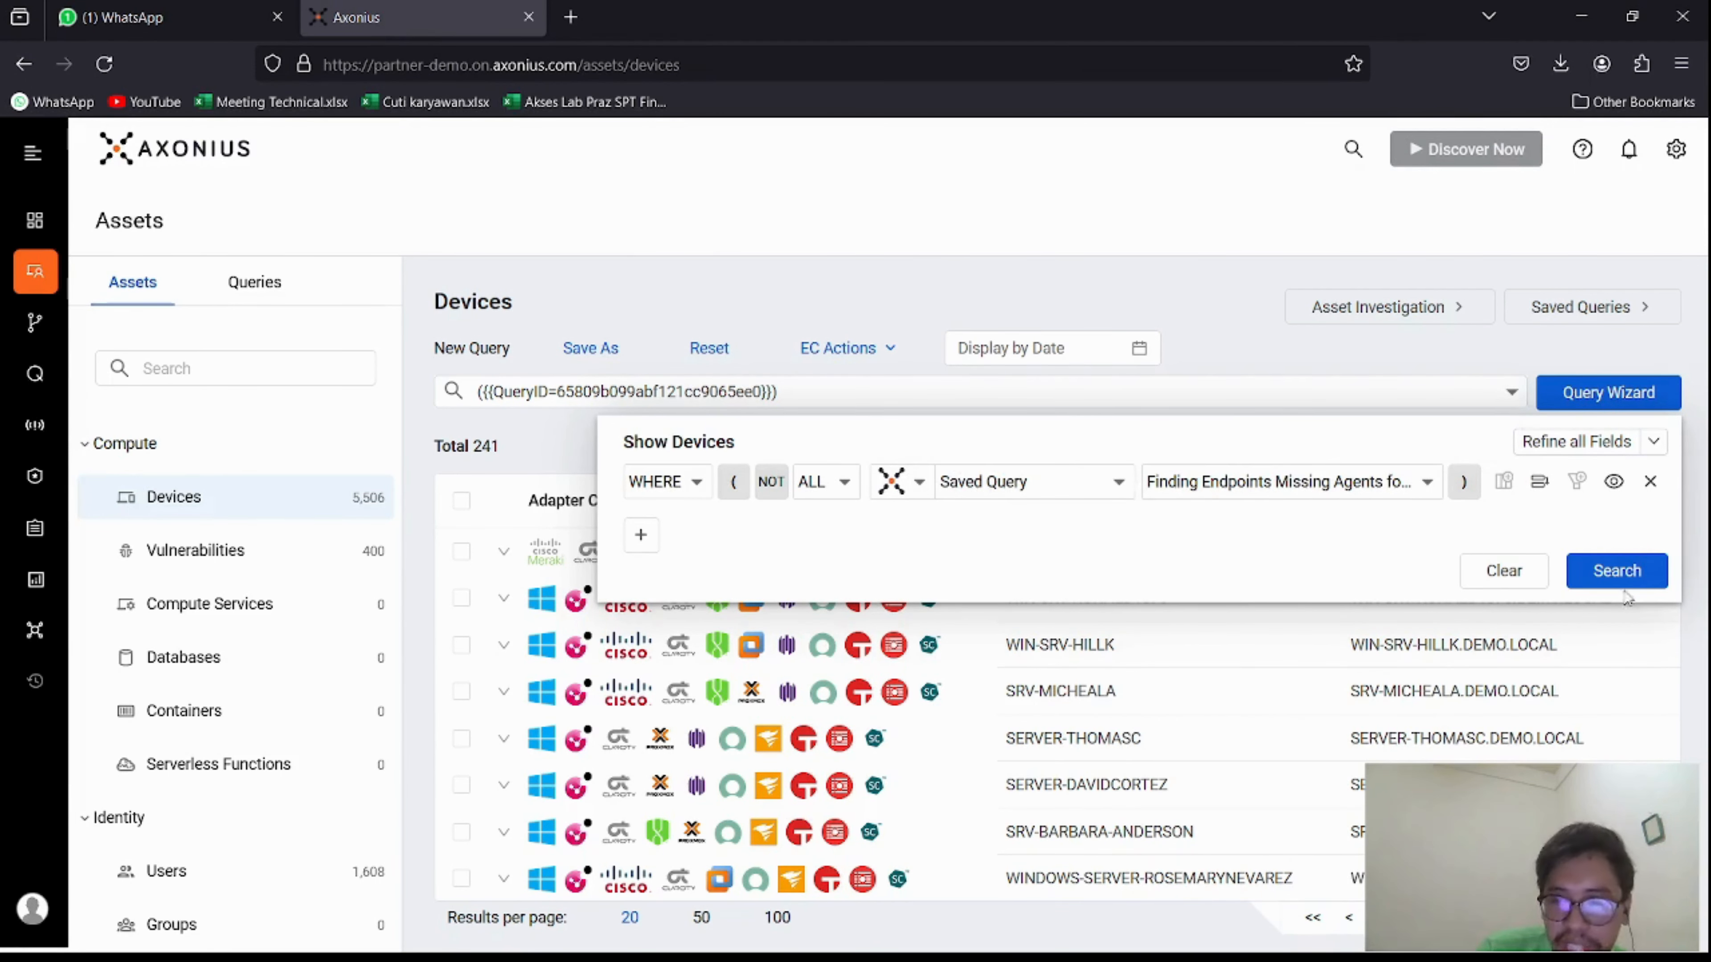
{"action": "left_click", "coordinate": [1623, 574]}
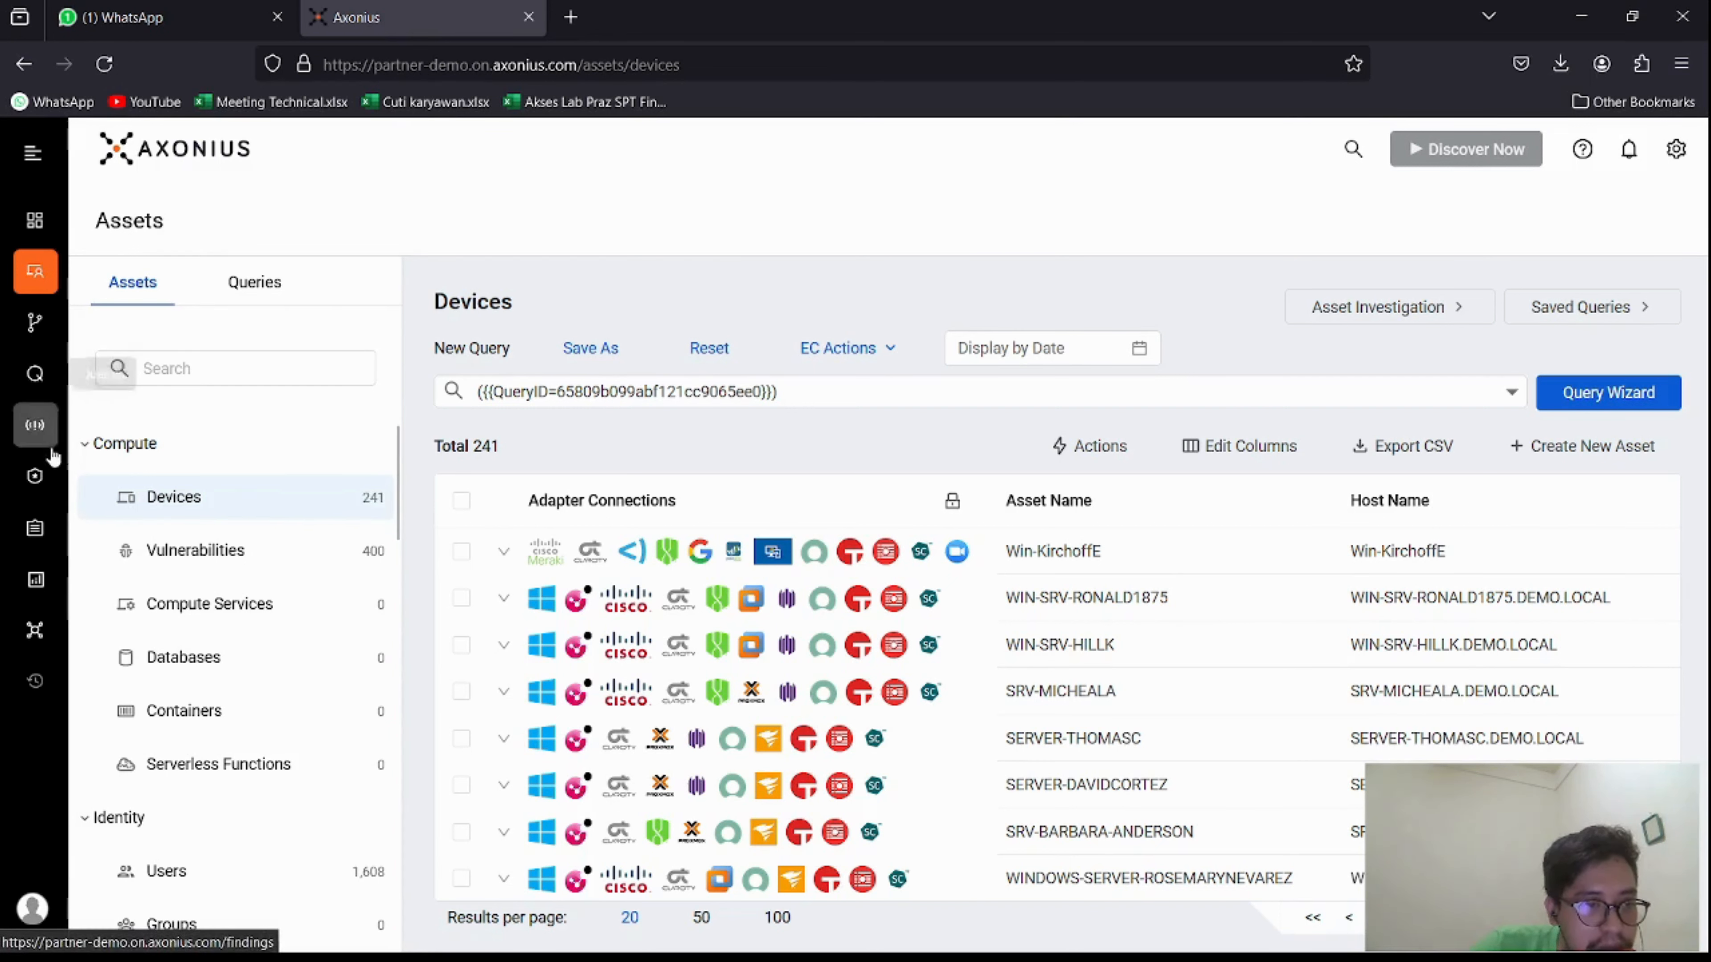
- Examine the actions available for a new enforcement set in the Enforcement Center, including notifications and tickets, and close it without creating one
{"action": "left_click", "coordinate": [32, 498]}
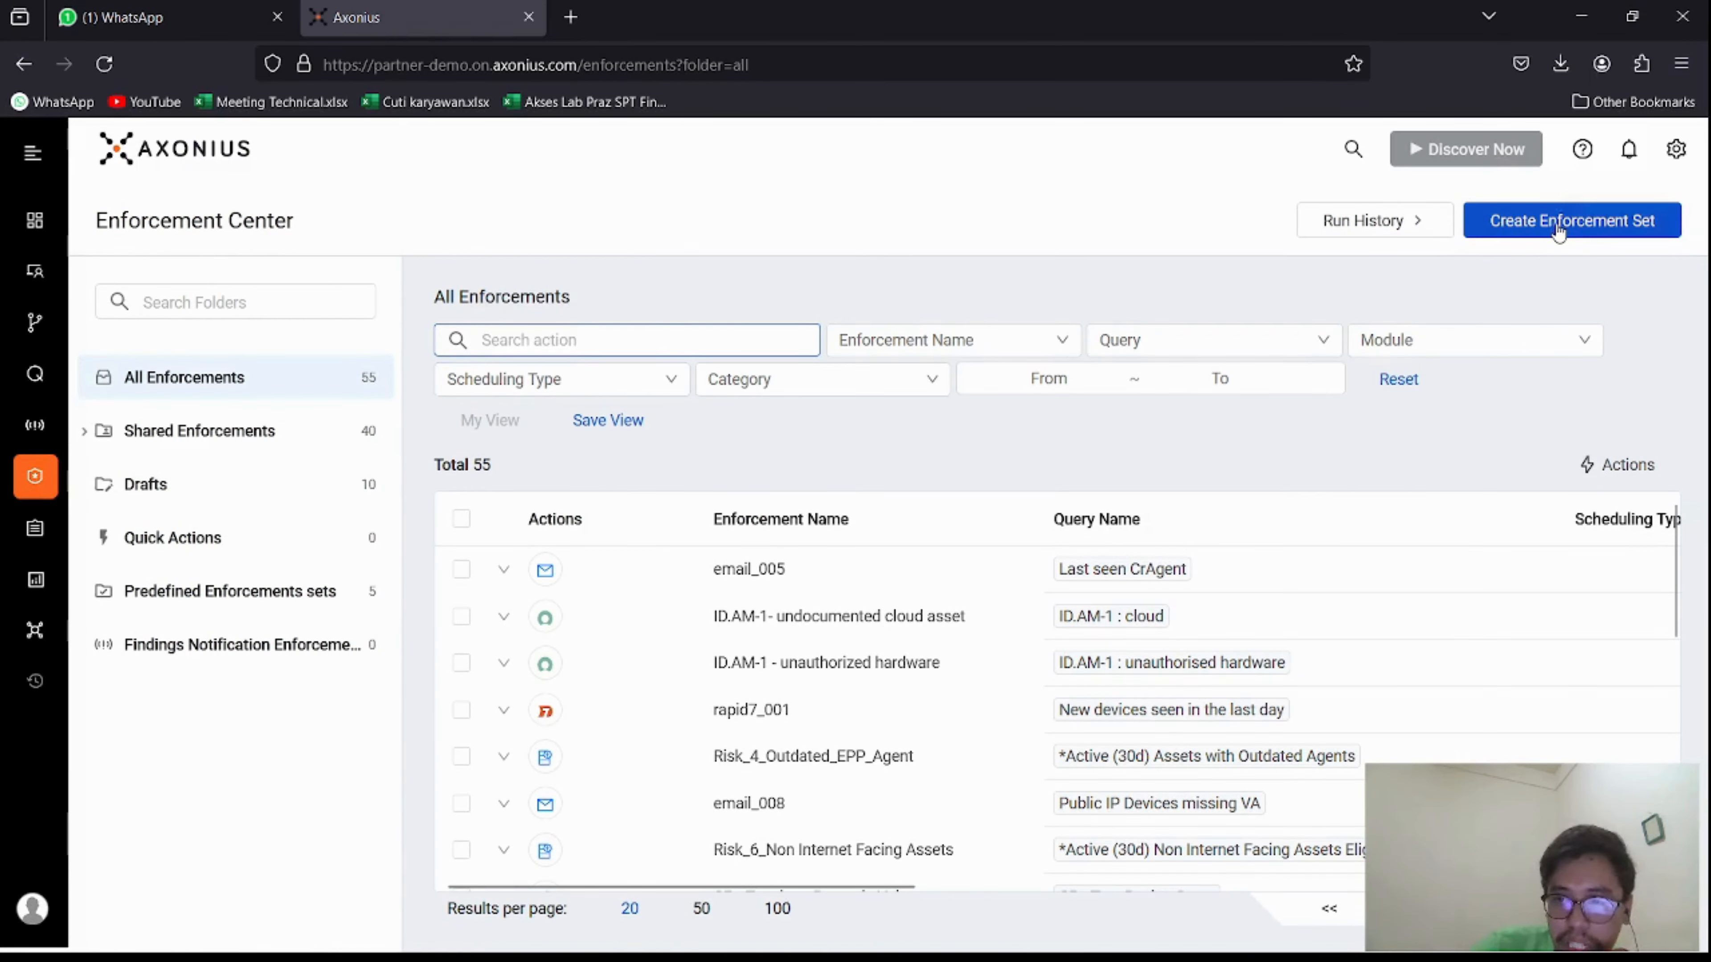
{"action": "left_click", "coordinate": [1558, 227]}
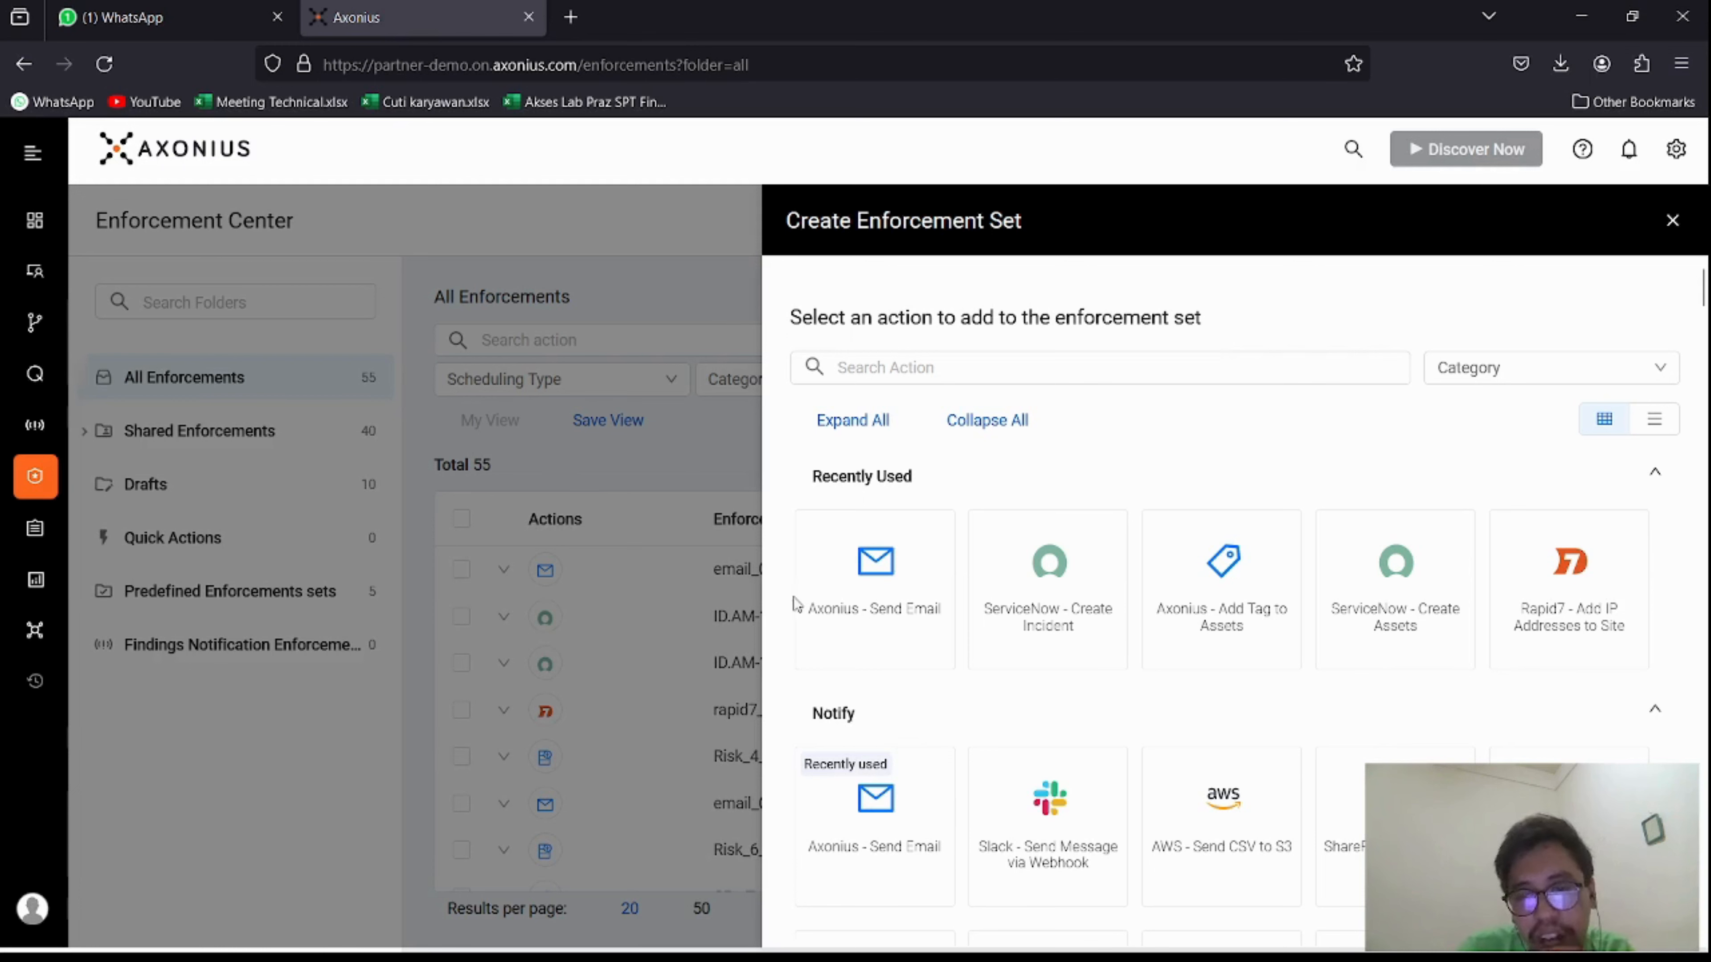
{"action": "scroll", "coordinate": [1020, 524], "scroll_direction": "down", "scroll_amount": 3}
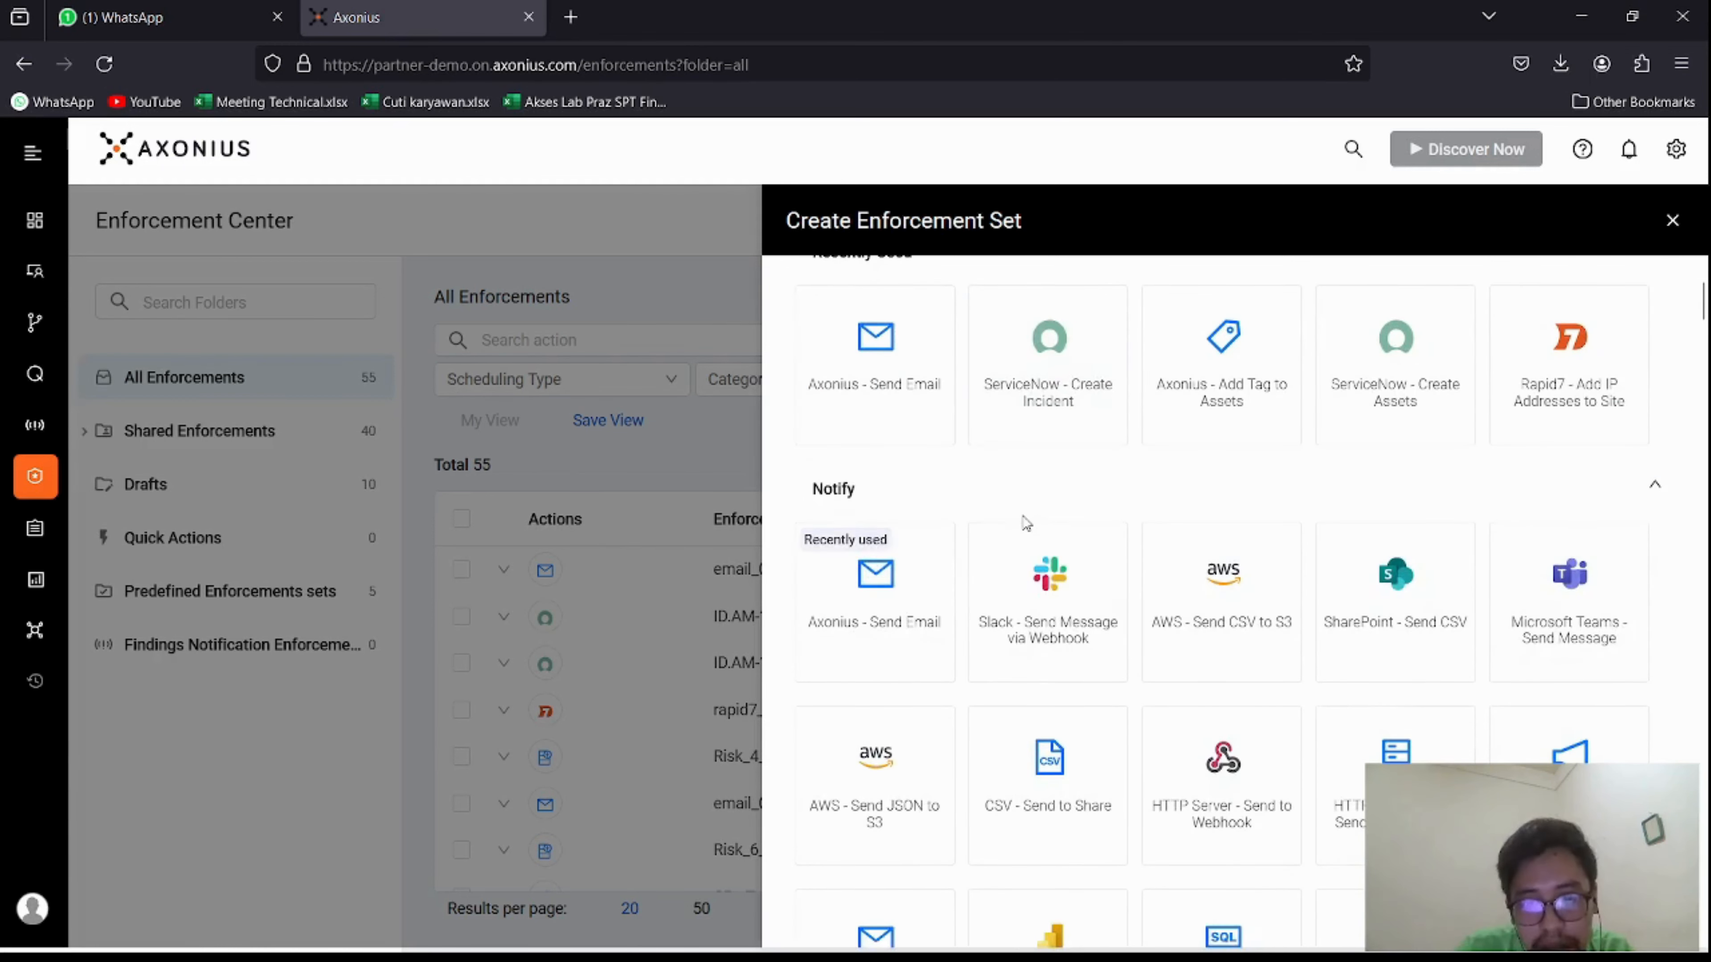
{"action": "scroll", "coordinate": [1025, 524], "scroll_direction": "down", "scroll_amount": 2}
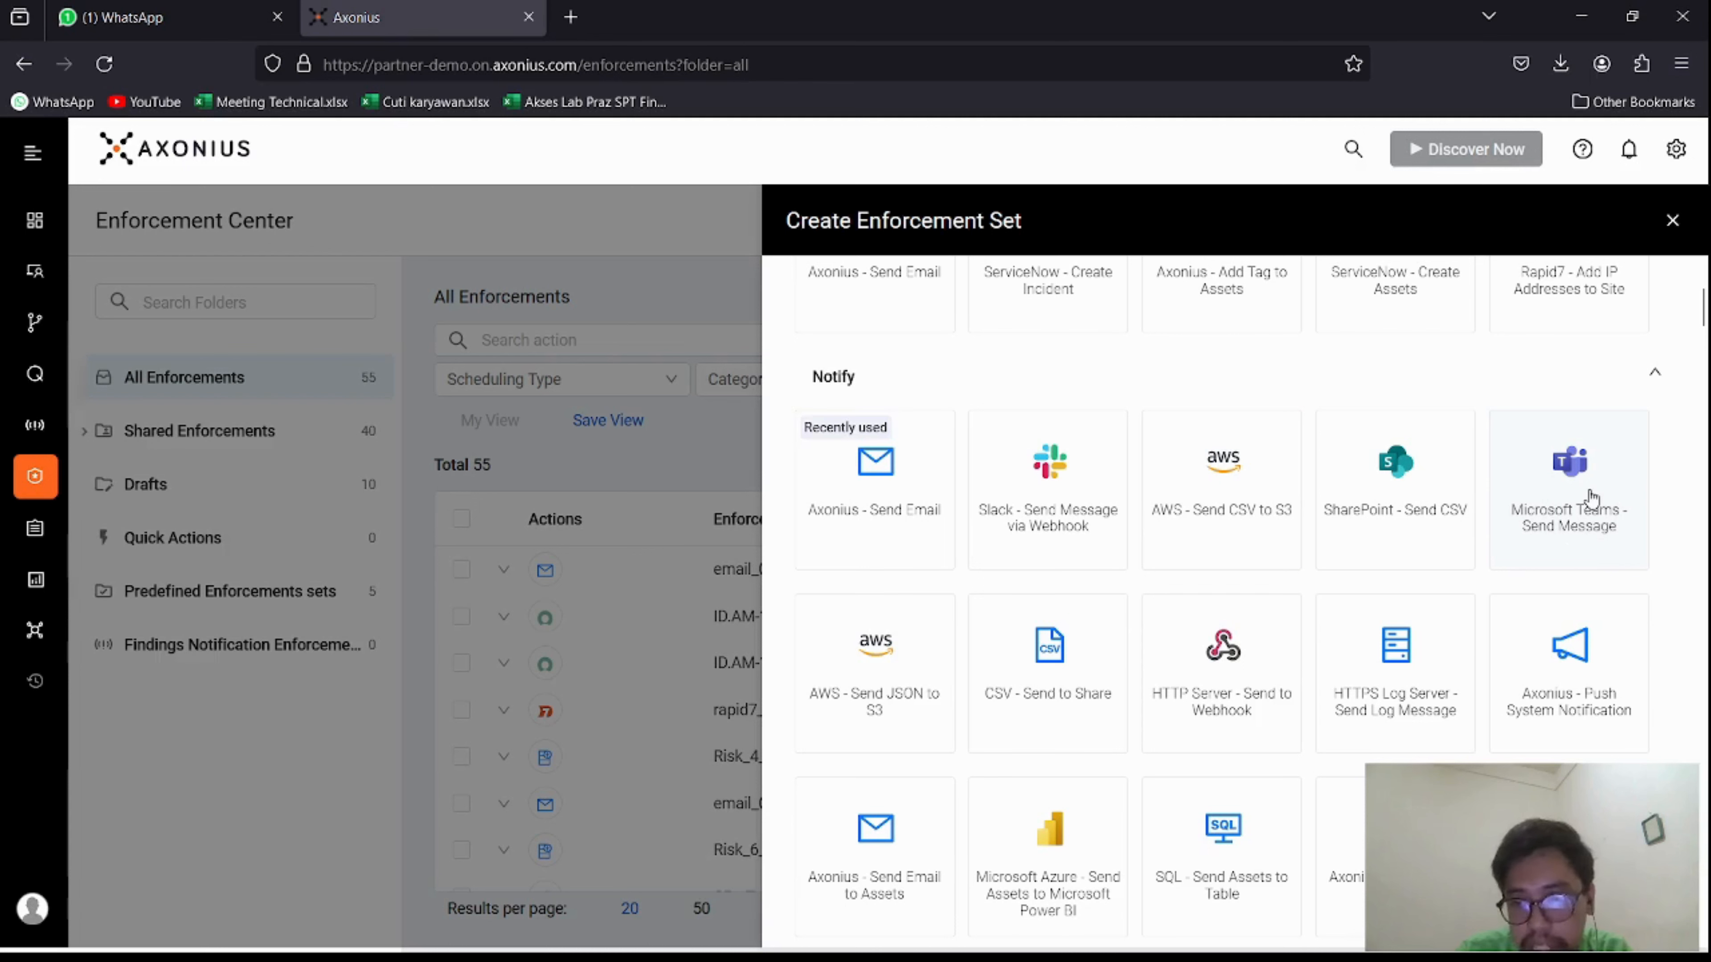
{"action": "scroll", "coordinate": [1102, 474], "scroll_direction": "down", "scroll_amount": 1}
{"action": "scroll", "coordinate": [1102, 474], "scroll_direction": "down", "scroll_amount": 10}
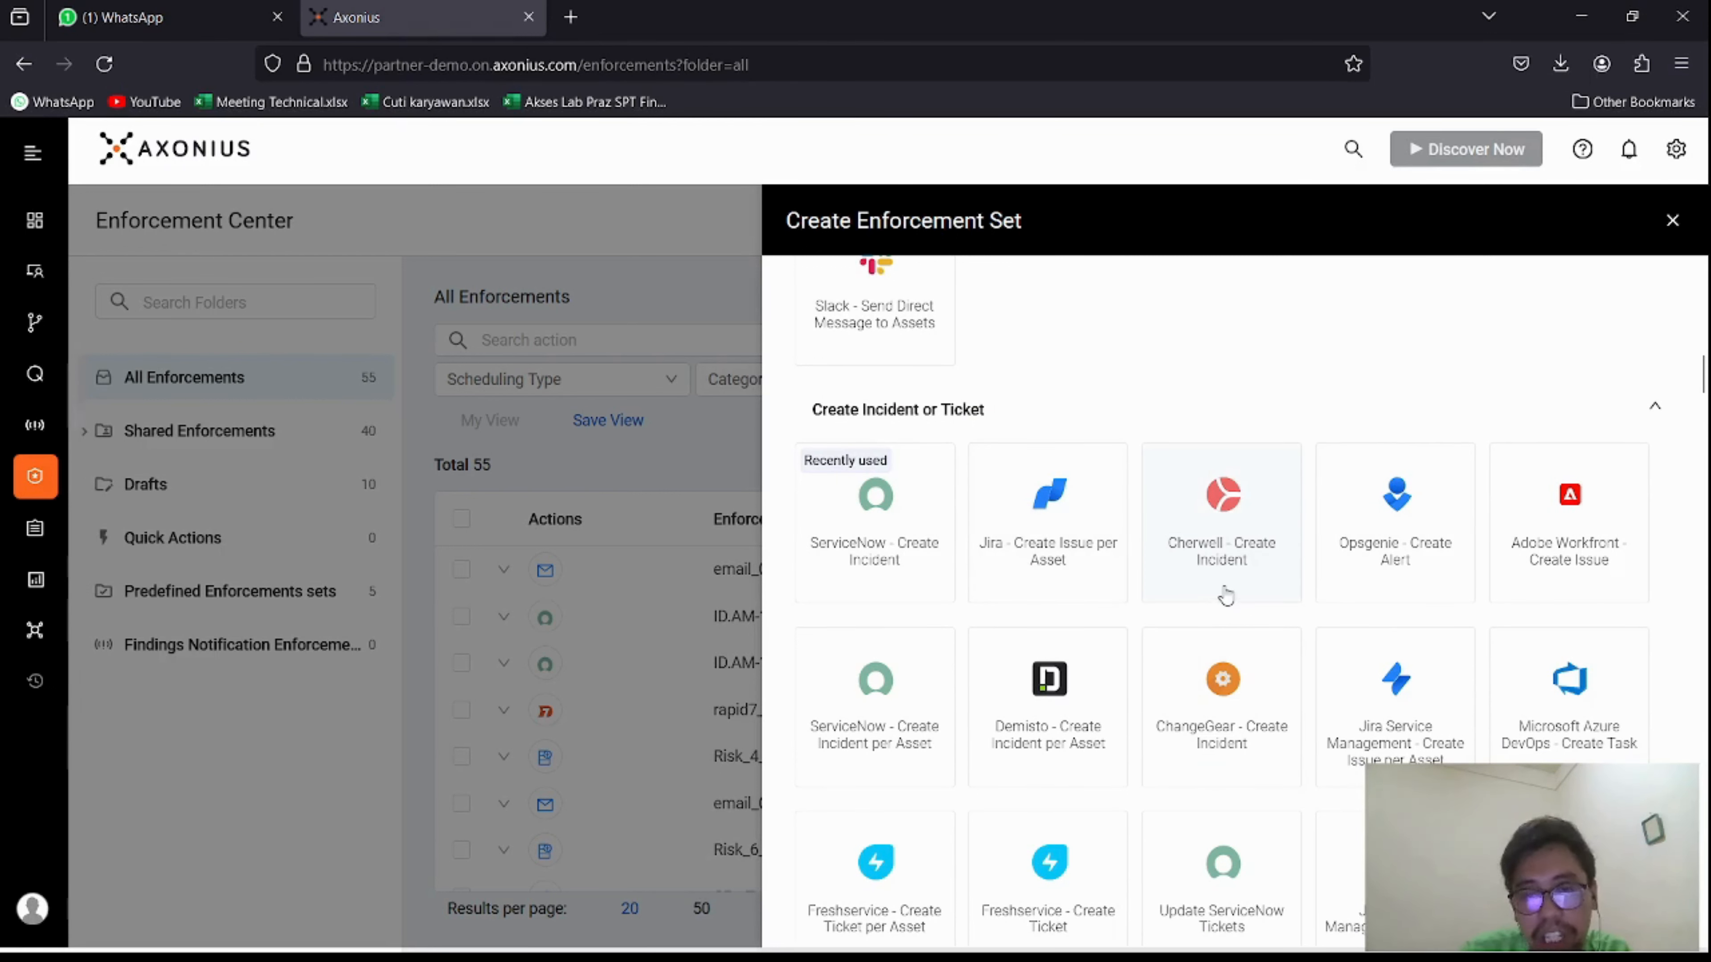
{"action": "scroll", "coordinate": [1199, 593], "scroll_direction": "down", "scroll_amount": 1}
{"action": "scroll", "coordinate": [1187, 593], "scroll_direction": "down", "scroll_amount": 3}
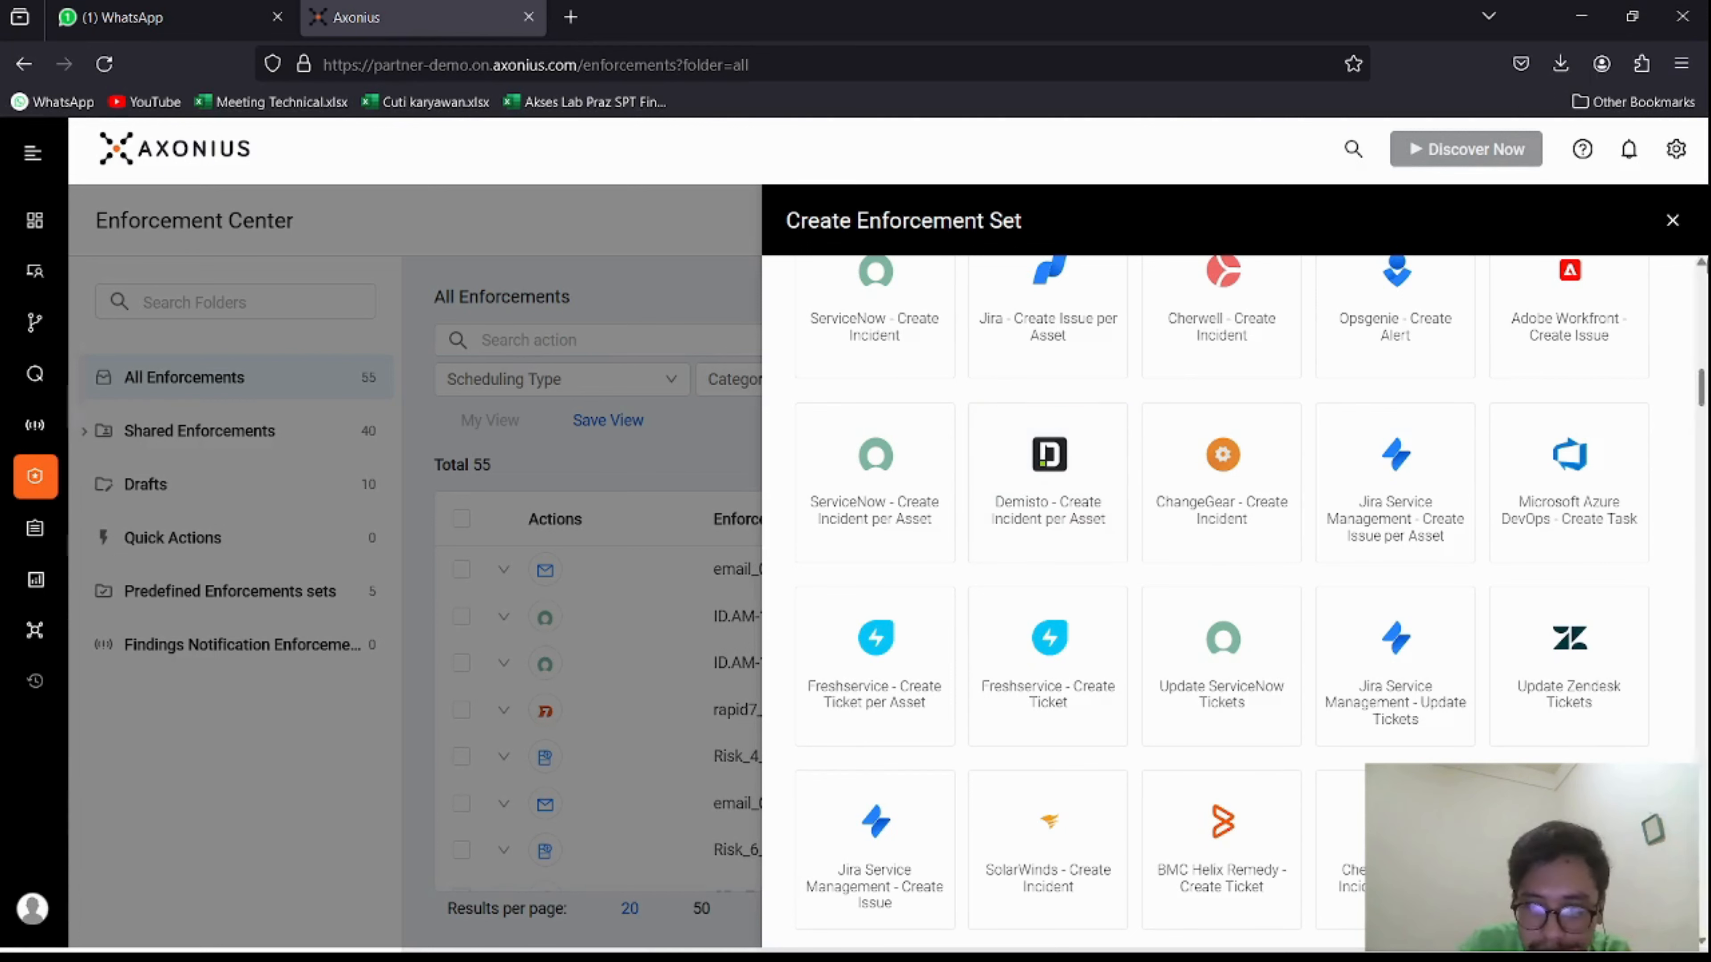
{"action": "left_click", "coordinate": [1673, 221]}
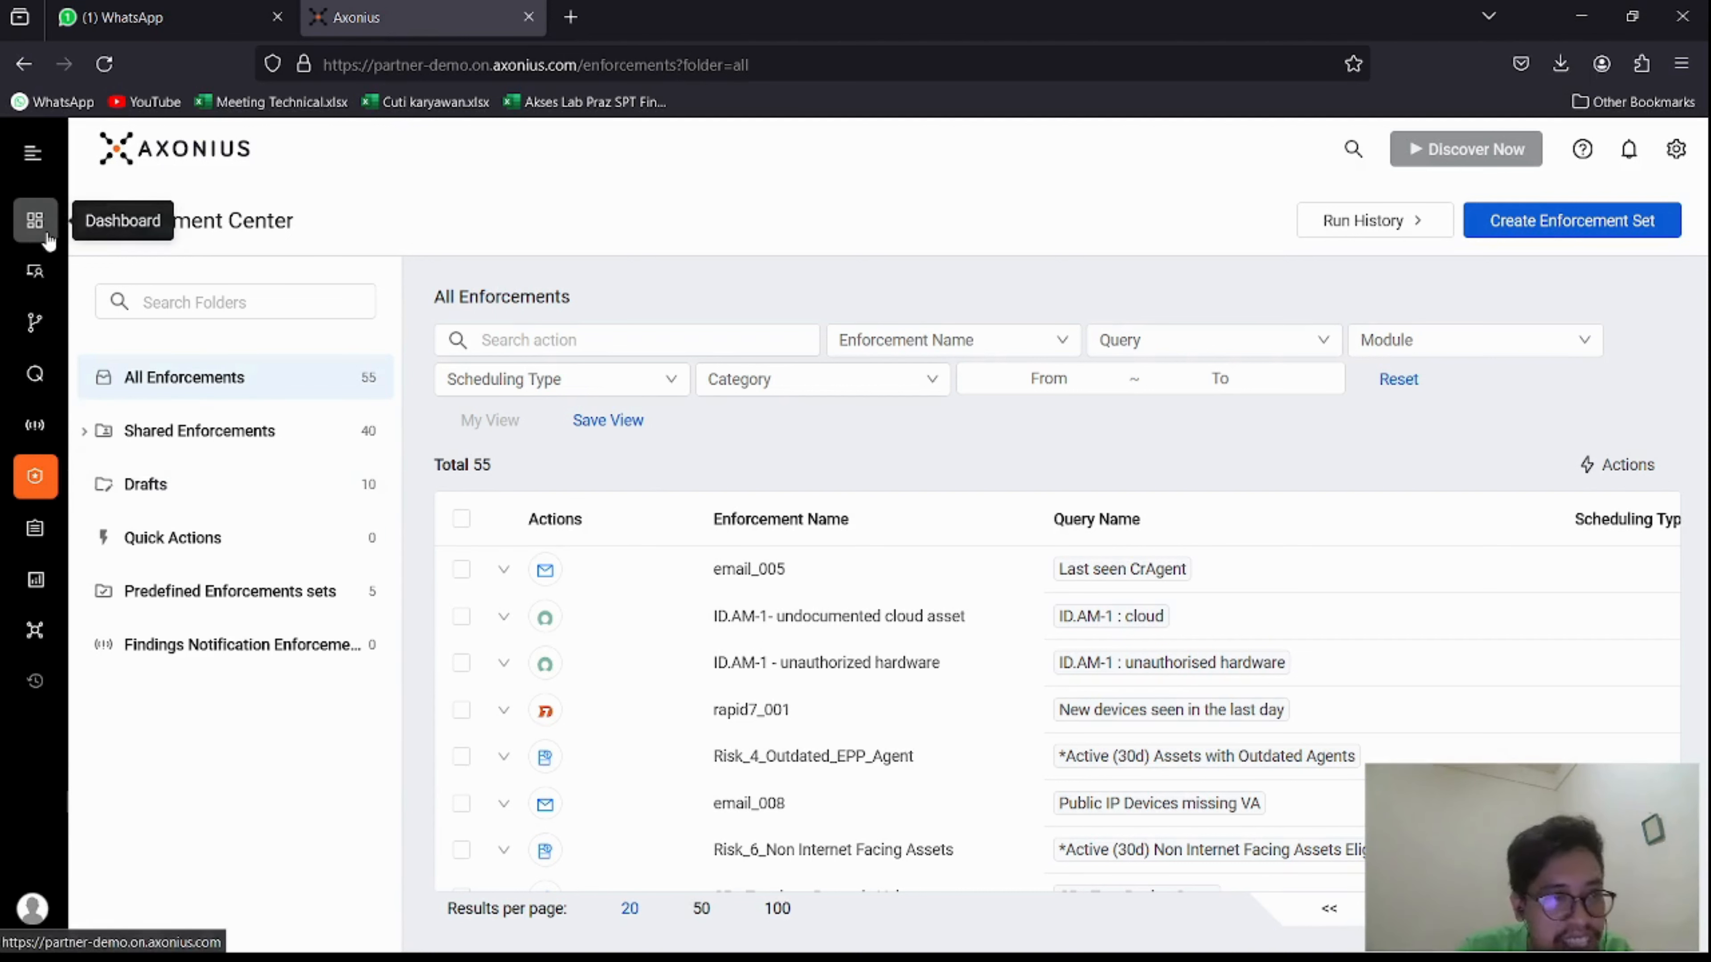
- Create a public dashboard named "use case sample" on the Dashboards page
{"action": "left_click", "coordinate": [35, 221]}
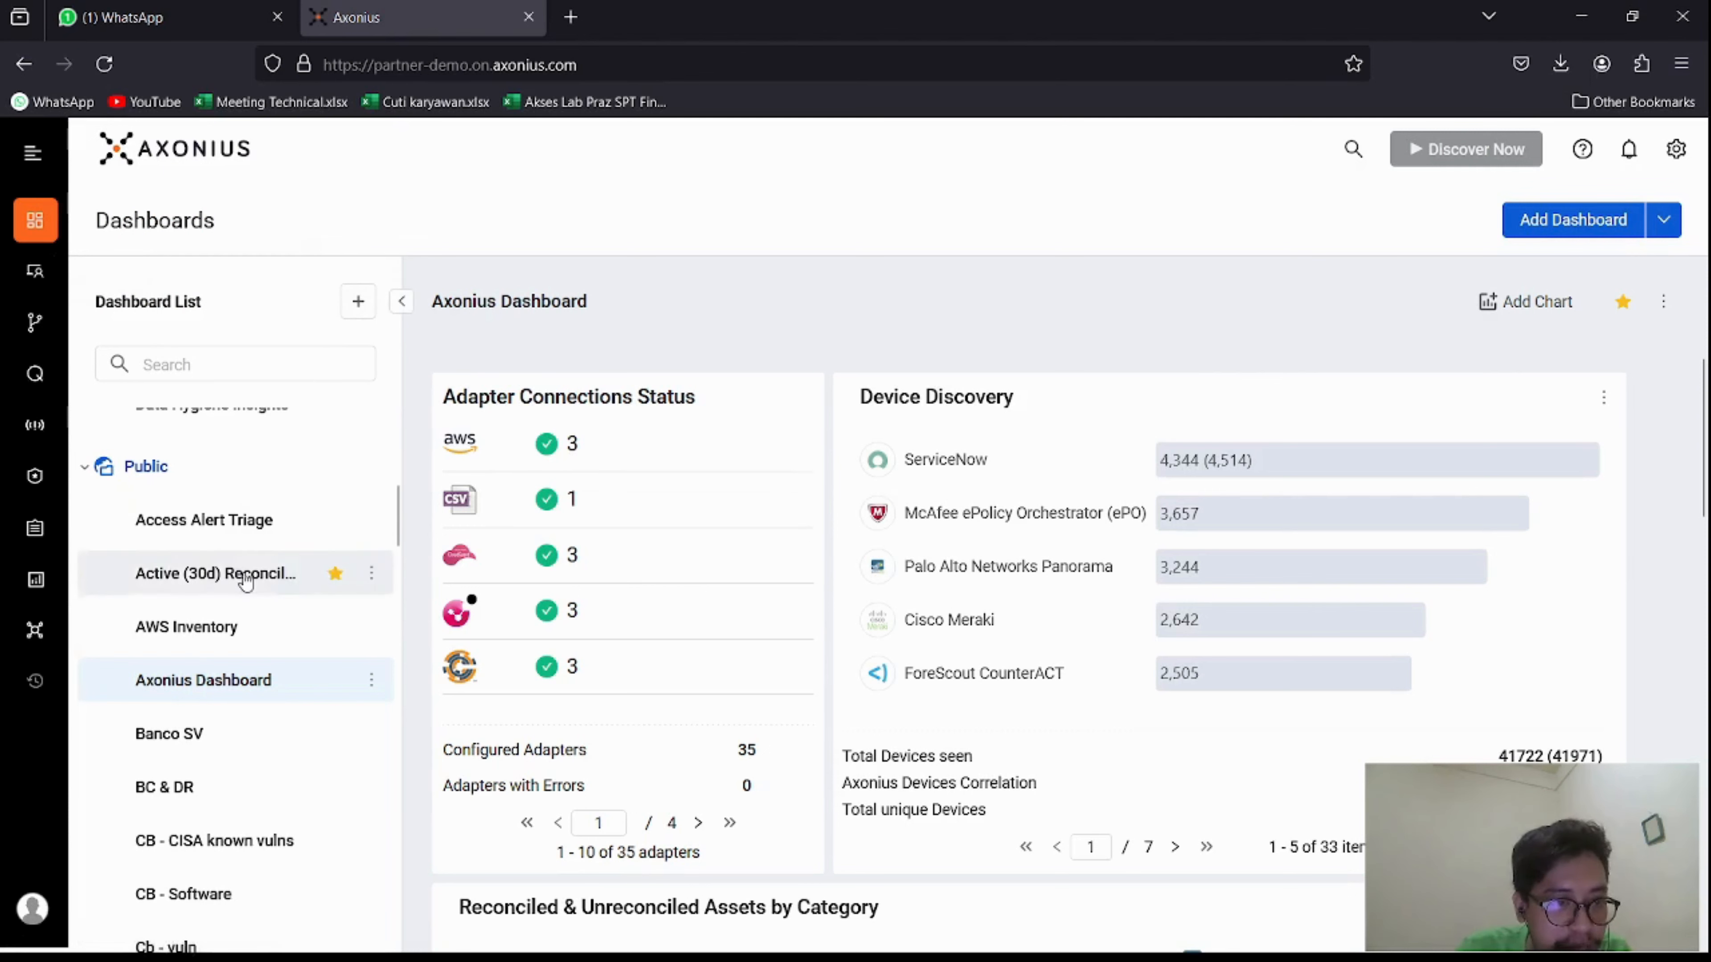
{"action": "scroll", "coordinate": [276, 623], "scroll_direction": "up", "scroll_amount": 8}
{"action": "scroll", "coordinate": [229, 657], "scroll_direction": "down", "scroll_amount": 5}
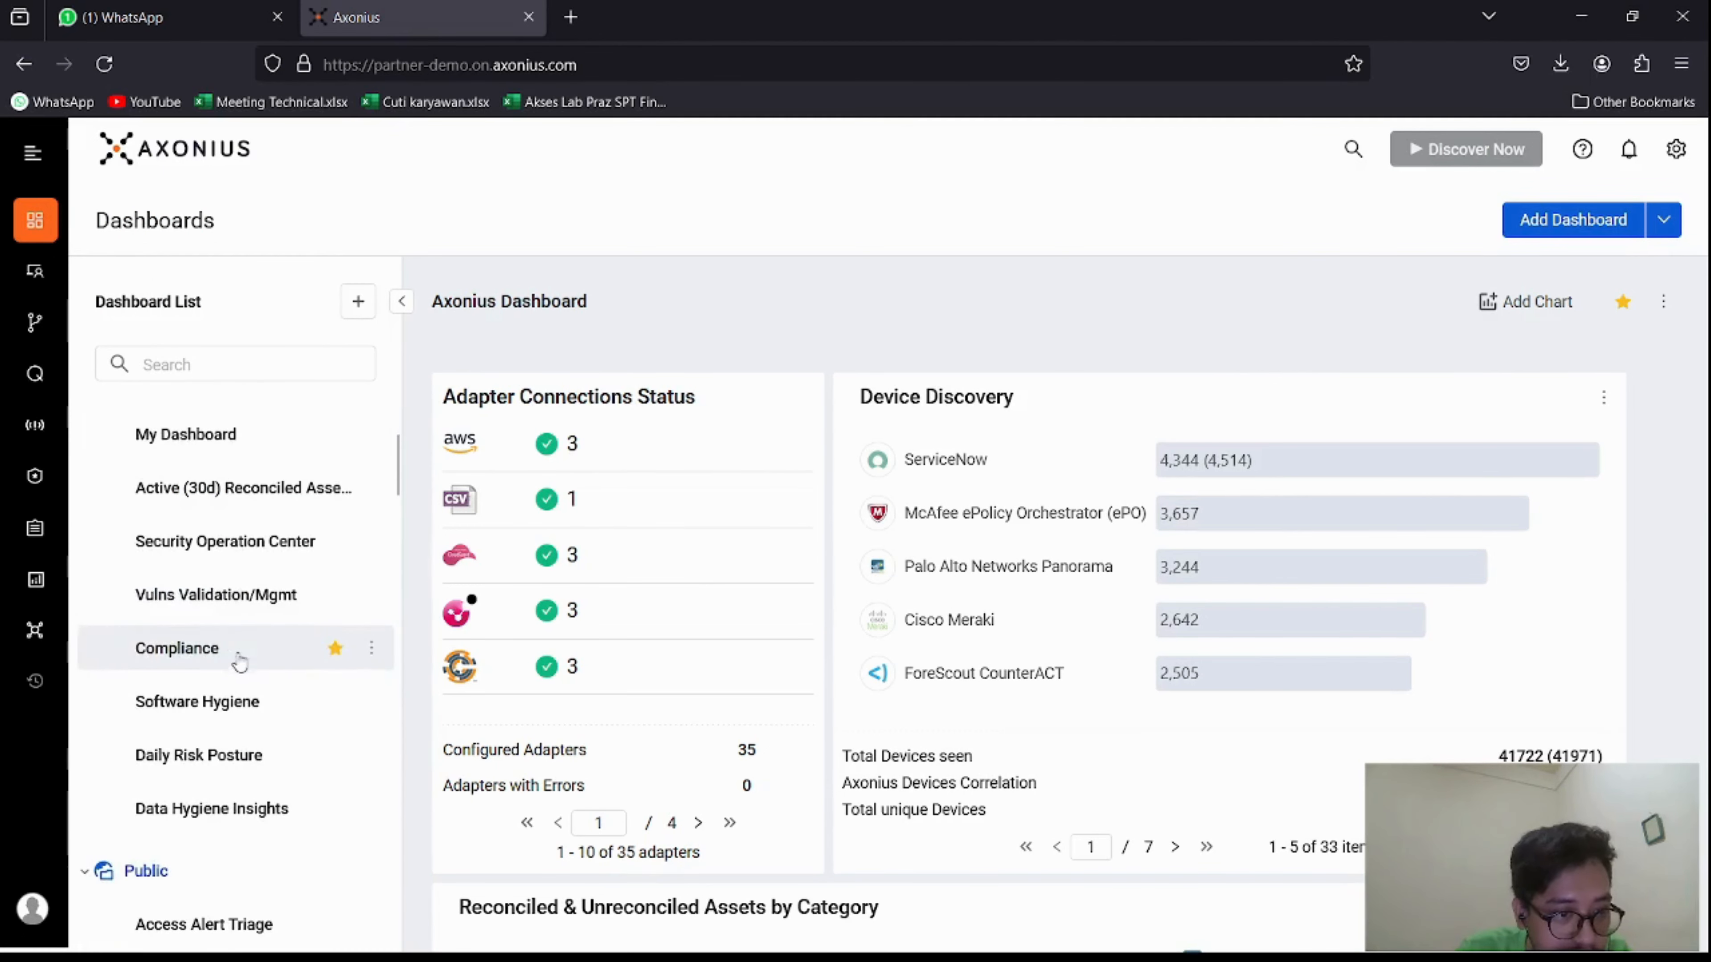
{"action": "scroll", "coordinate": [279, 692], "scroll_direction": "down", "scroll_amount": 6}
{"action": "scroll", "coordinate": [279, 675], "scroll_direction": "up", "scroll_amount": 4}
{"action": "left_click", "coordinate": [225, 365]}
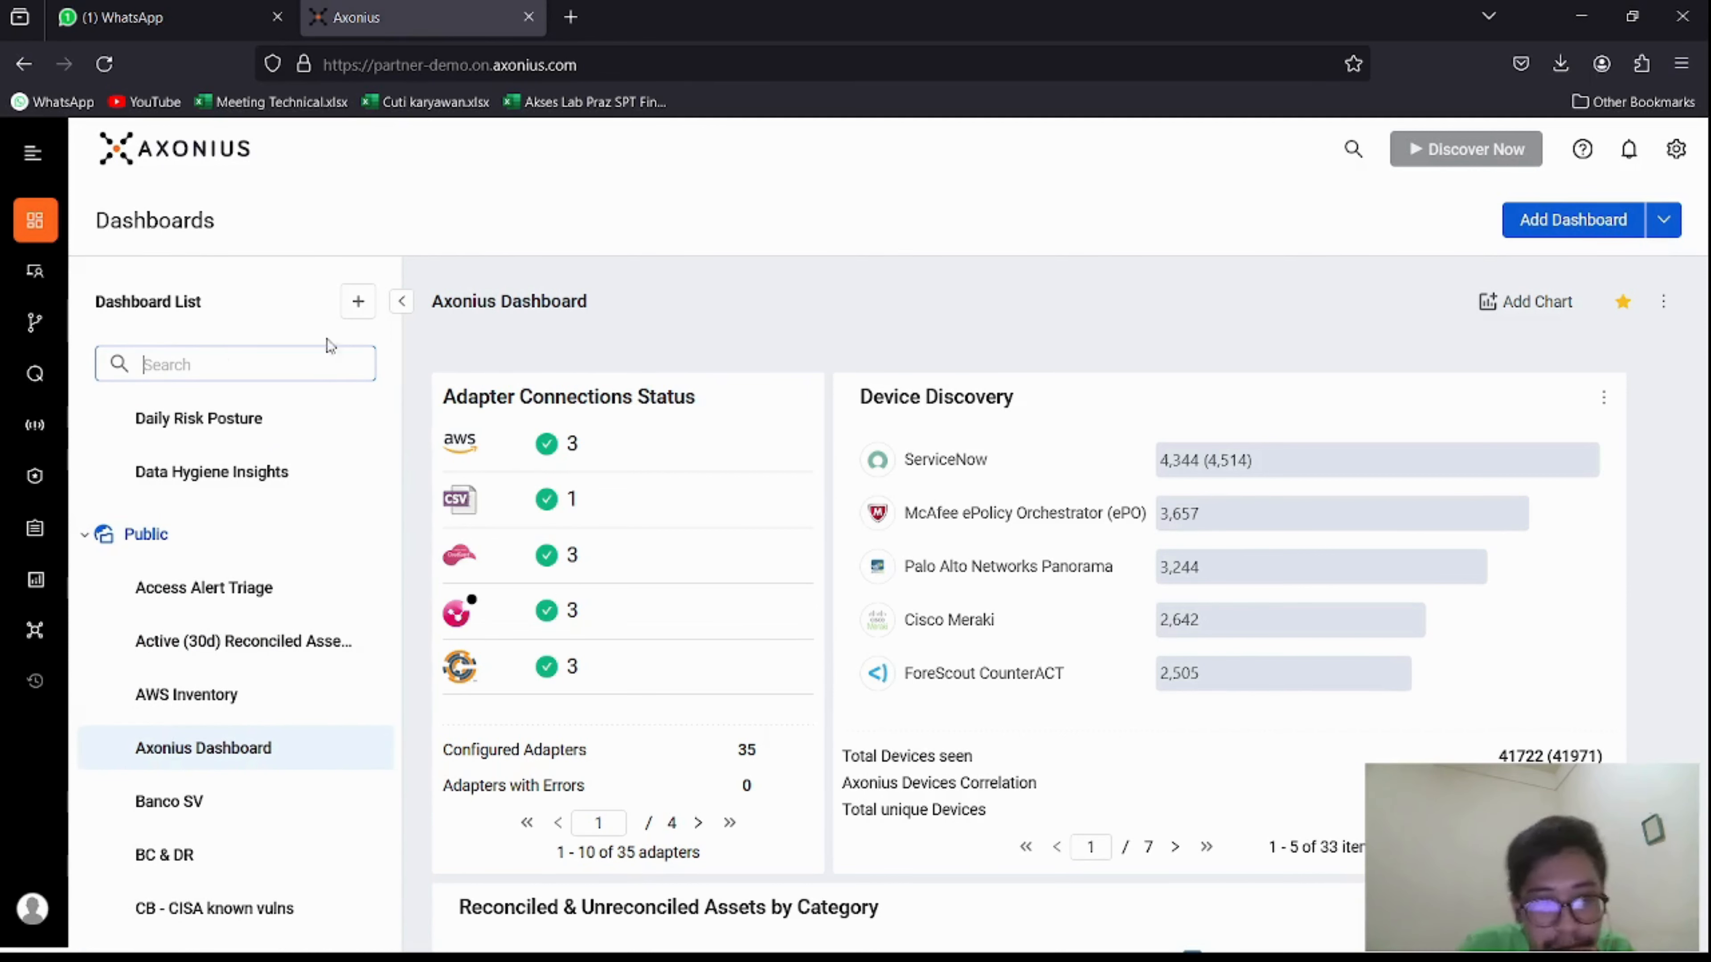
{"action": "left_click", "coordinate": [358, 302]}
{"action": "left_click", "coordinate": [706, 332]}
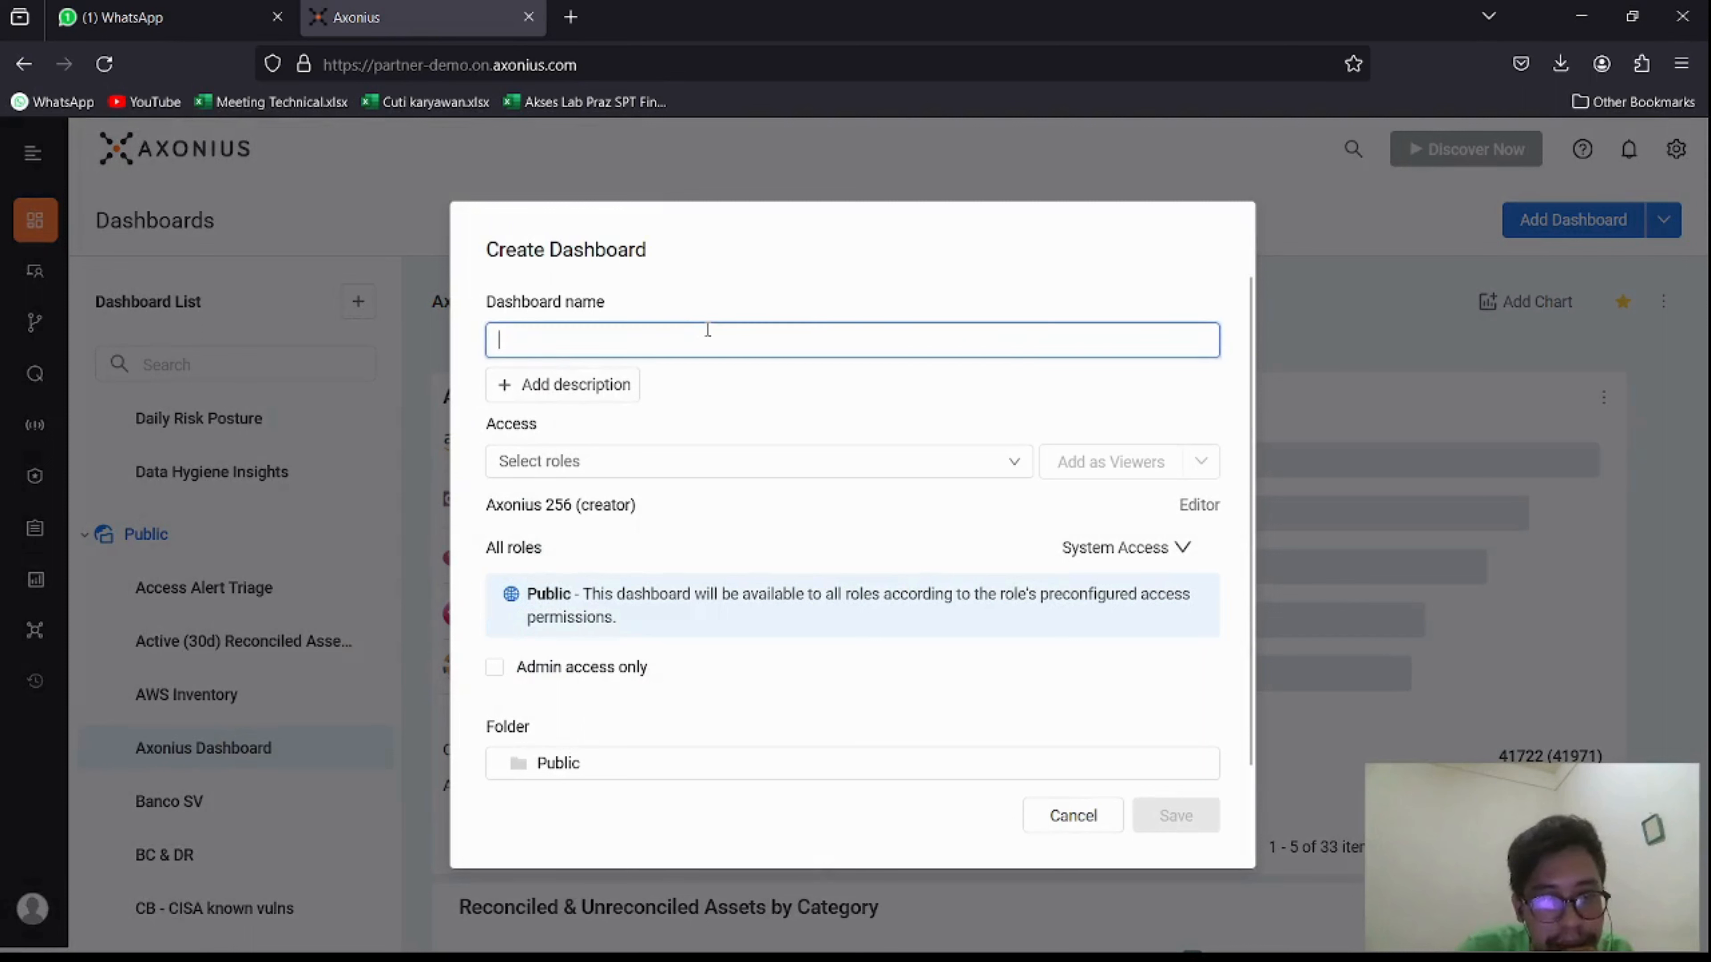
{"action": "type", "text": "use"}
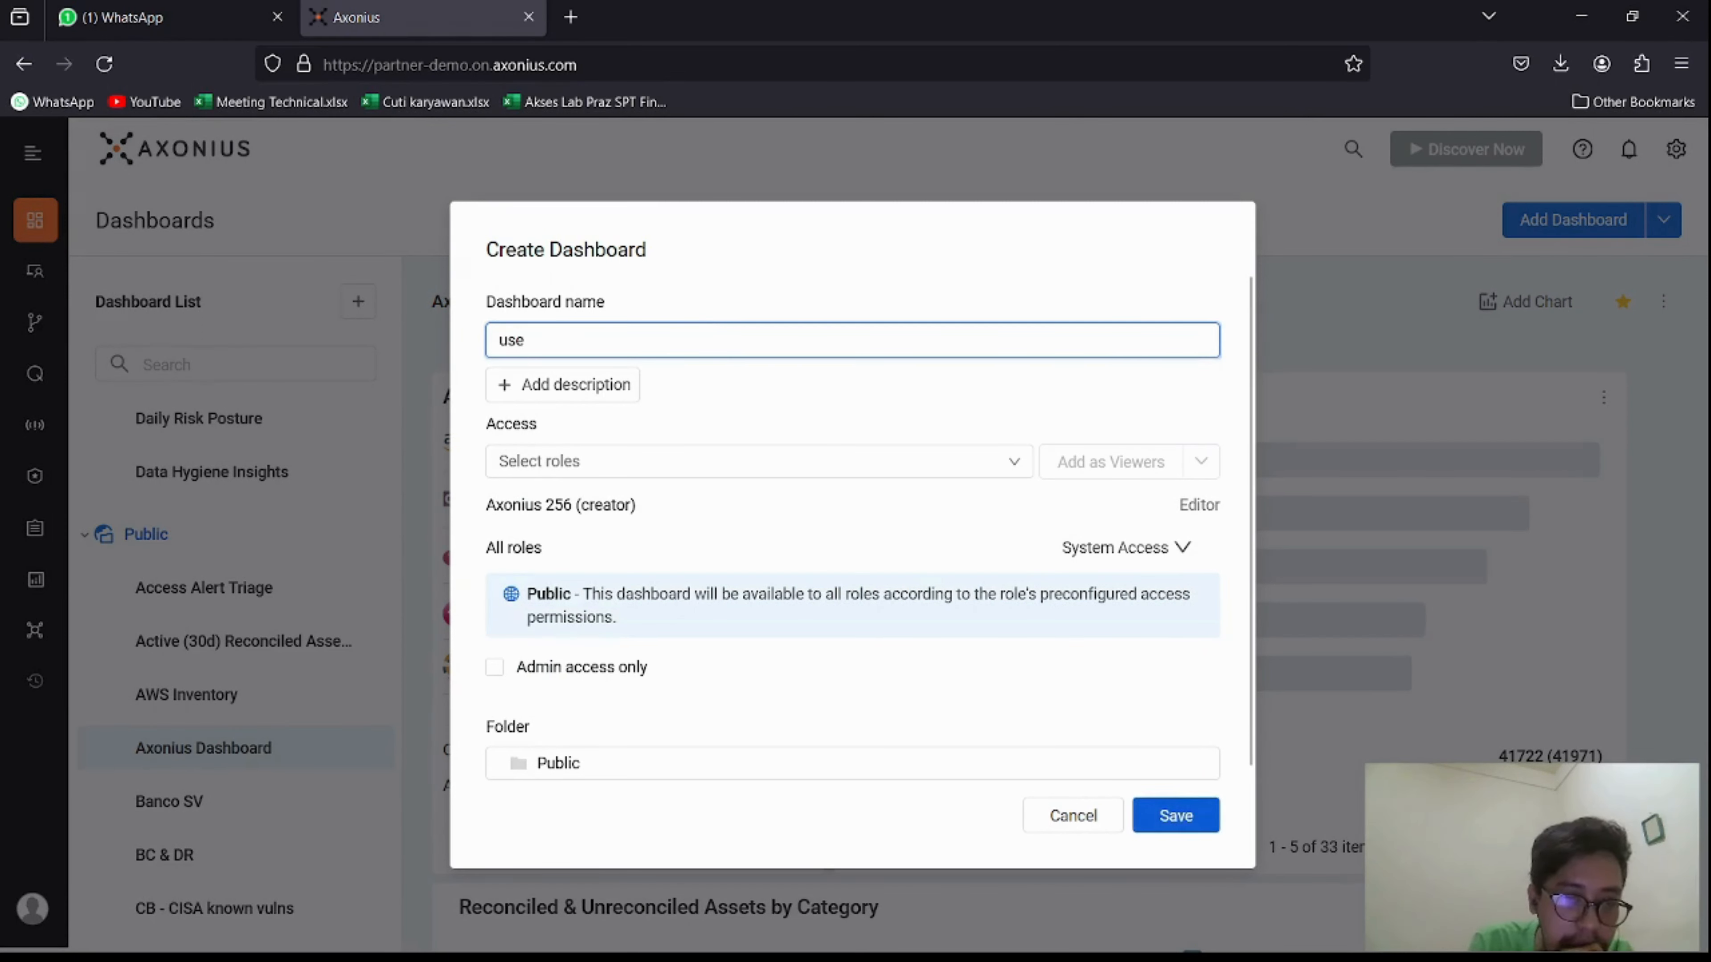
{"action": "type", "text": " case sample"}
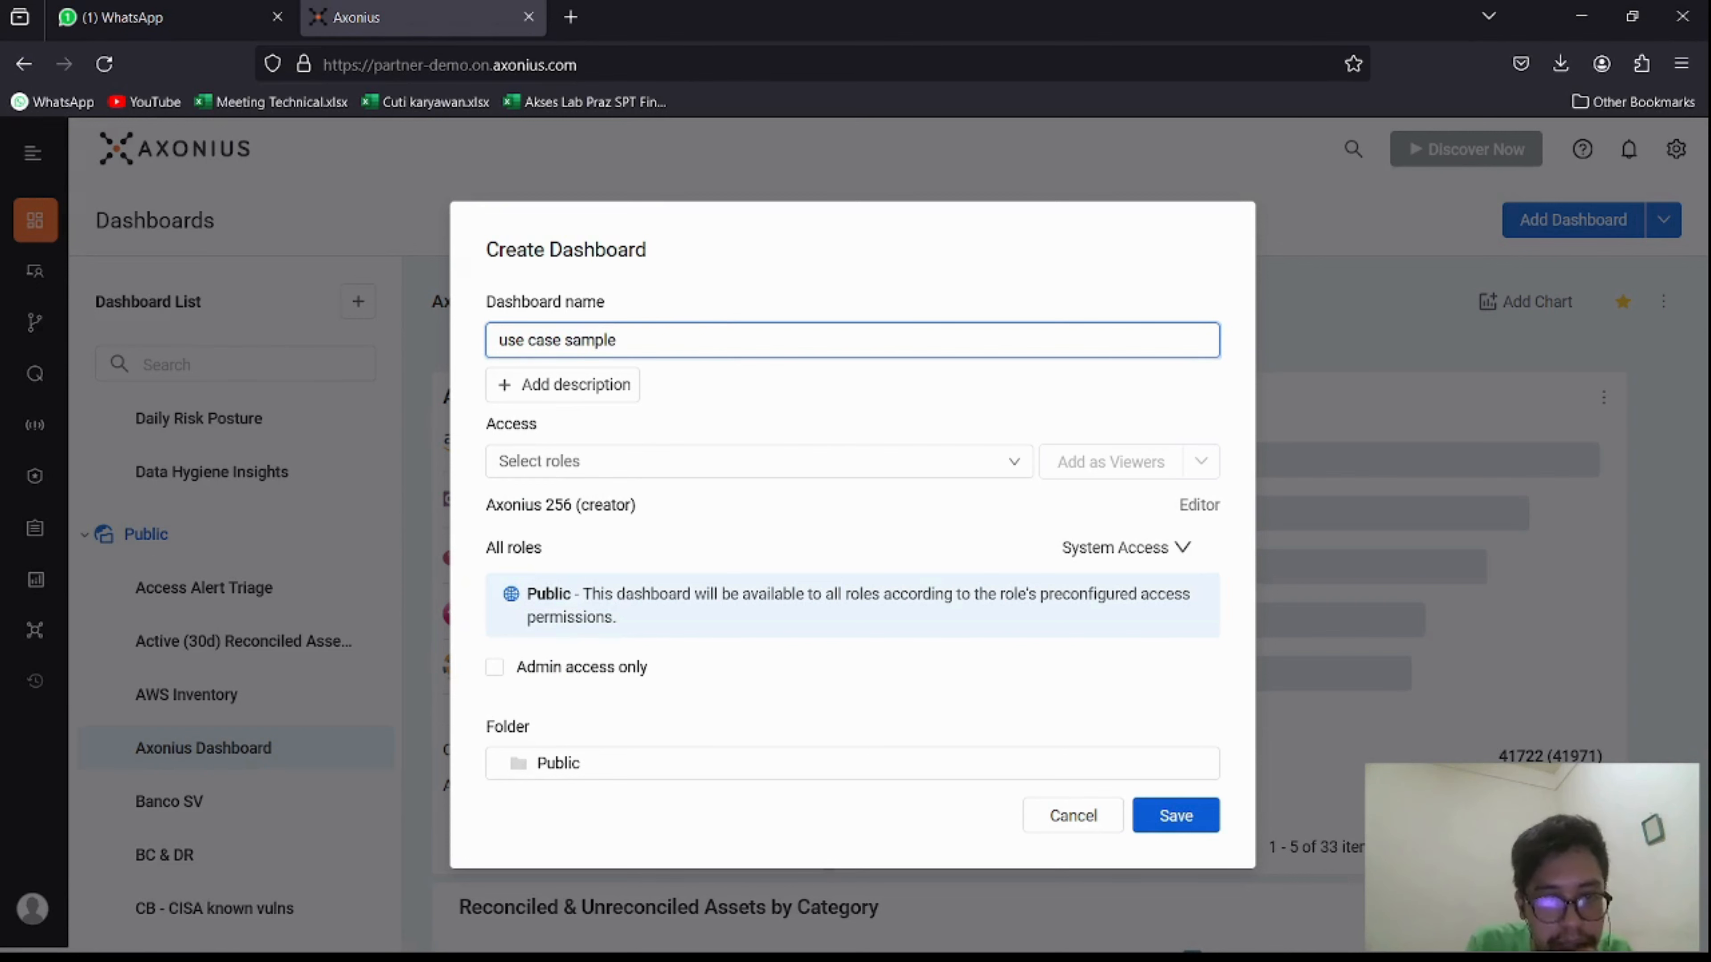
{"action": "left_click", "coordinate": [1194, 814]}
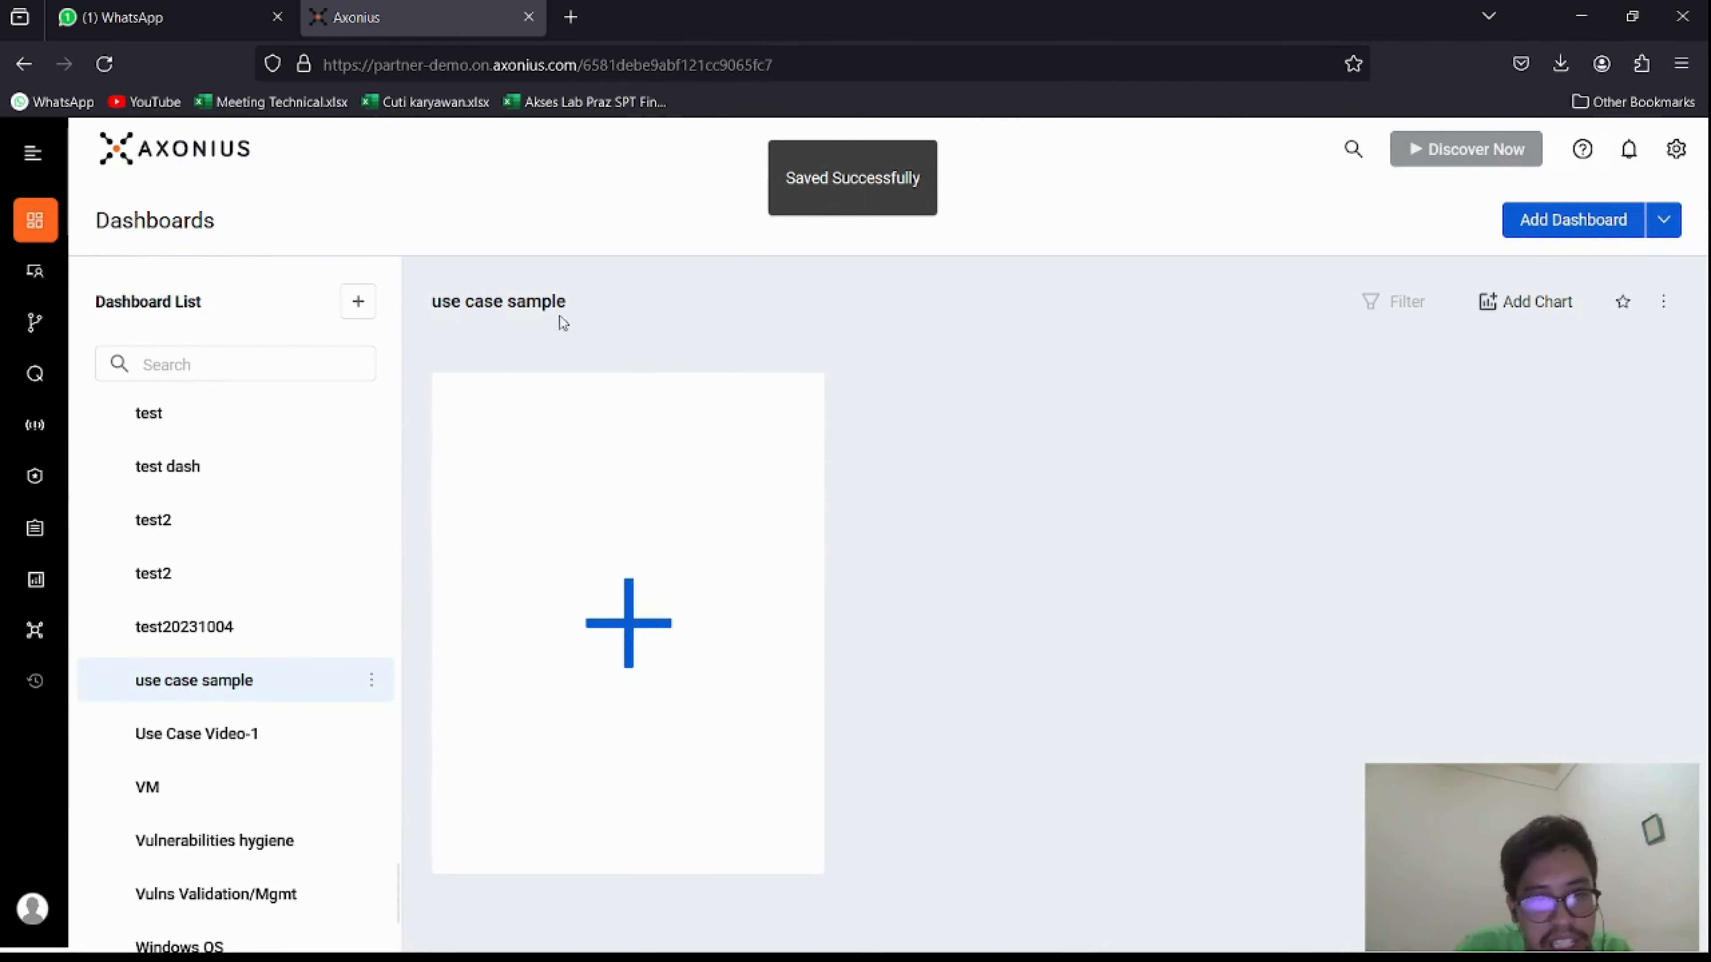
- Add a chart to the "use case sample" dashboard and title it "finding missing agent for 7D - use case SPT"
{"action": "left_click", "coordinate": [622, 617]}
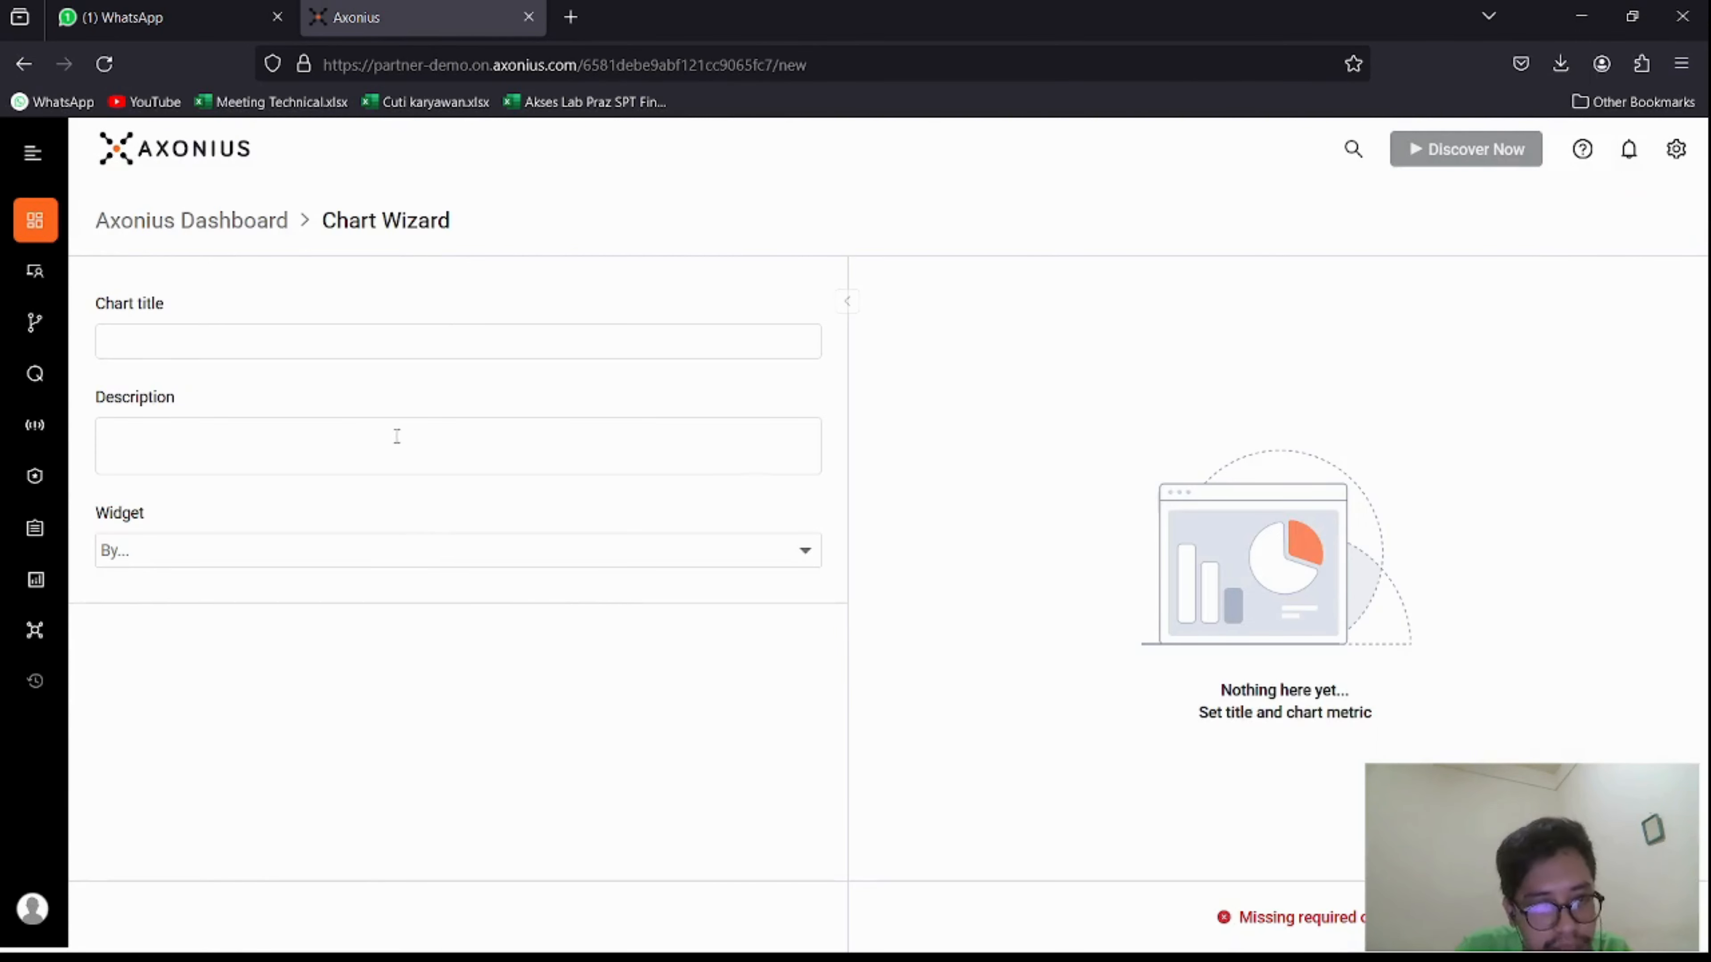
{"action": "left_click", "coordinate": [283, 336]}
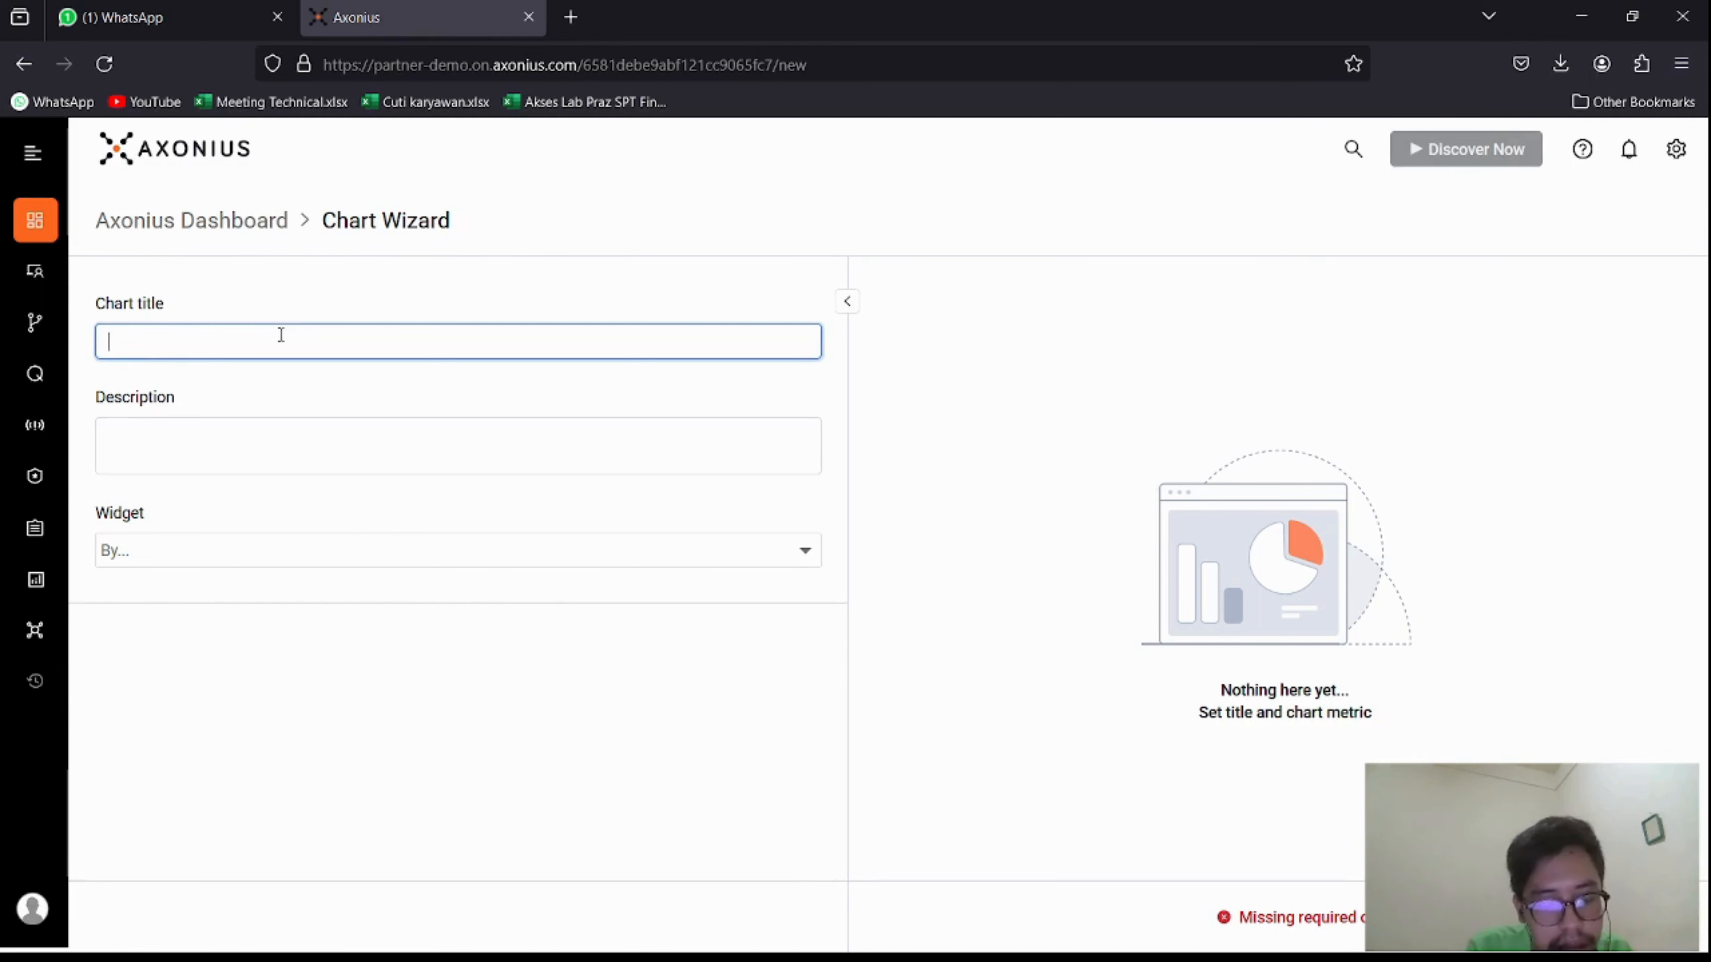
{"action": "type", "text": "finding"}
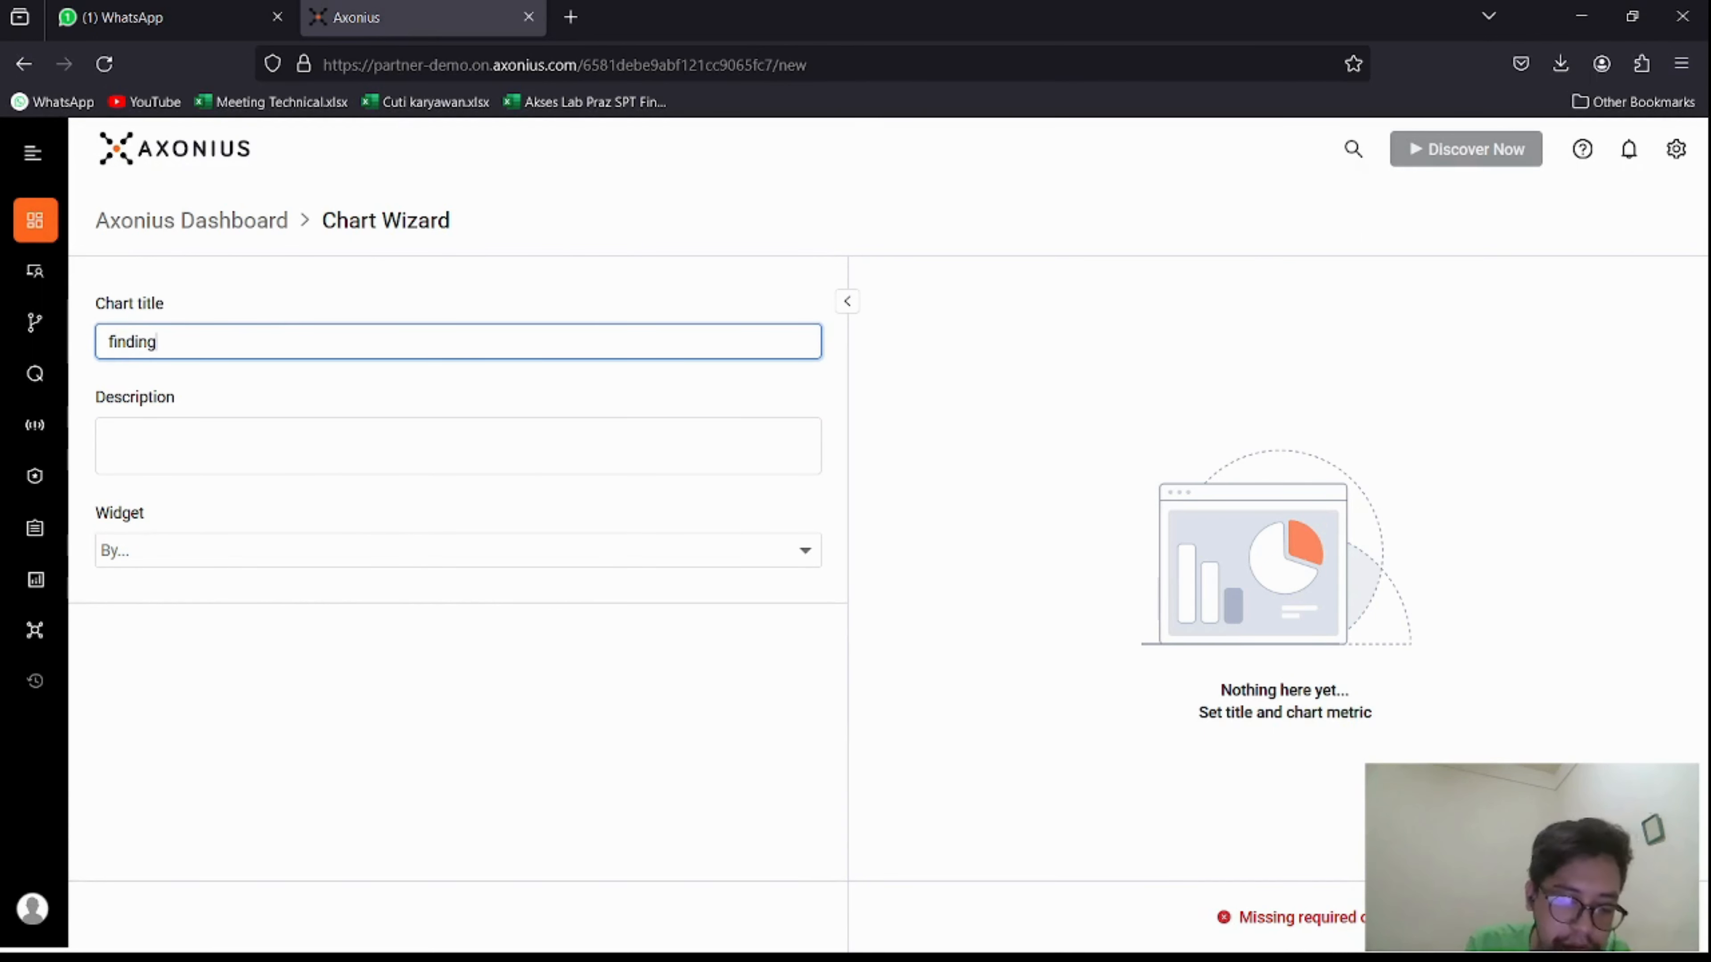
{"action": "type", "text": " missing"}
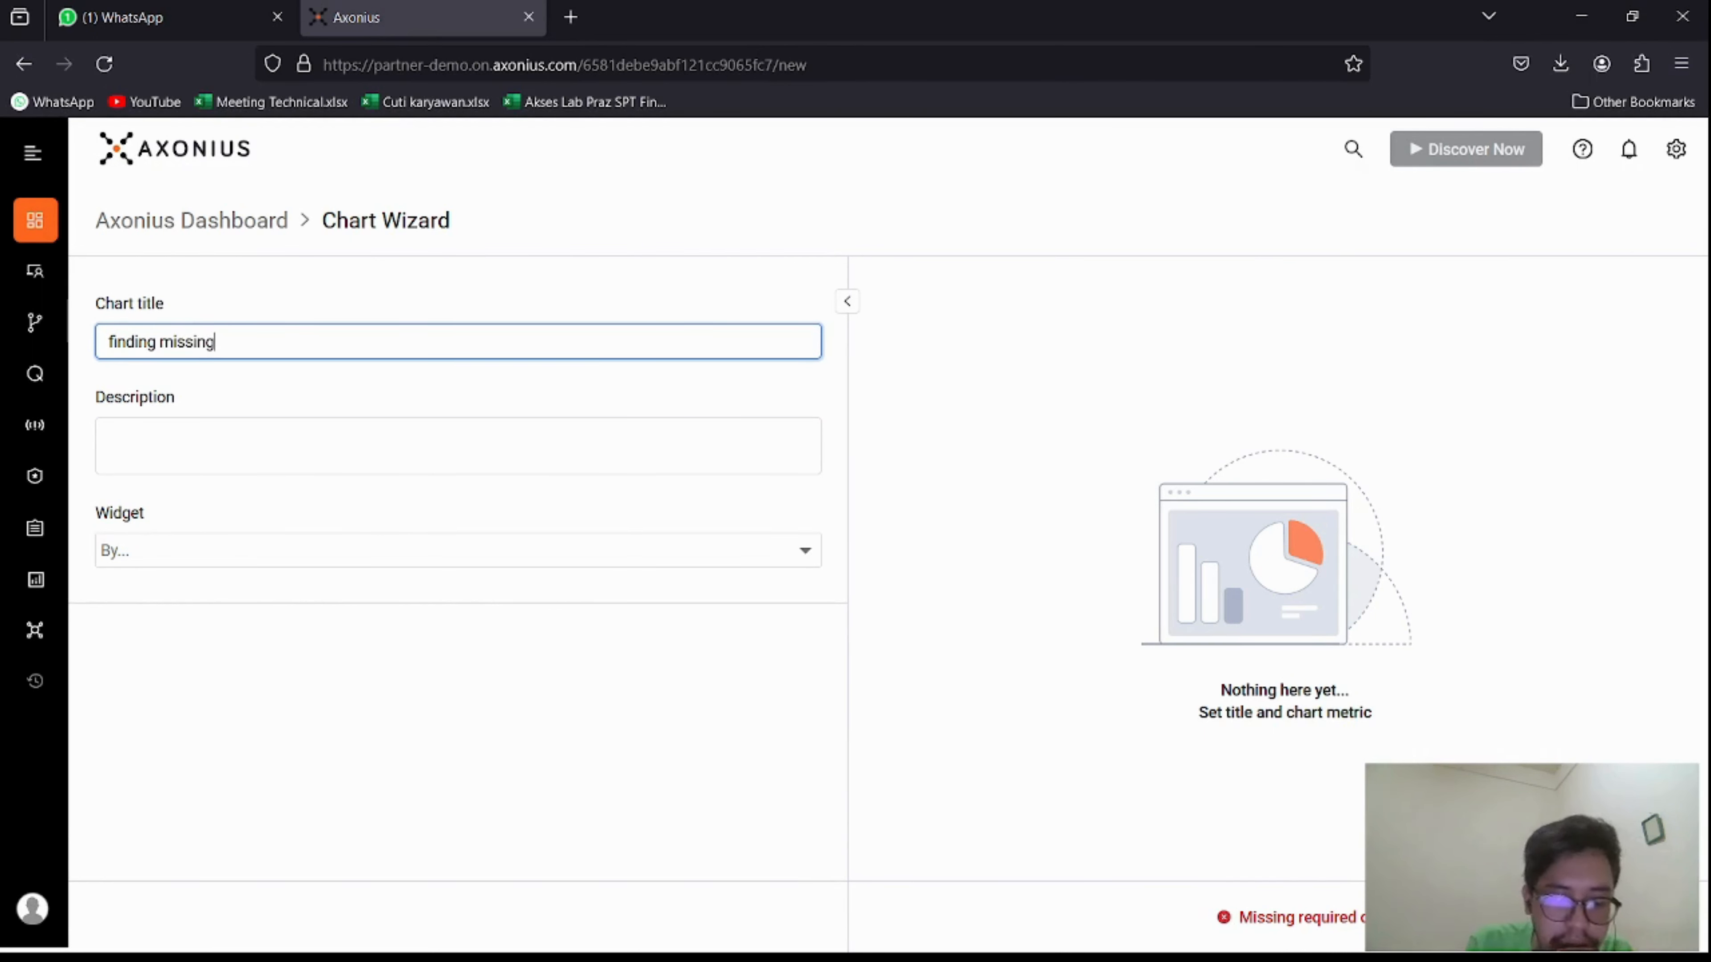
{"action": "type", "text": " agent for 7d"}
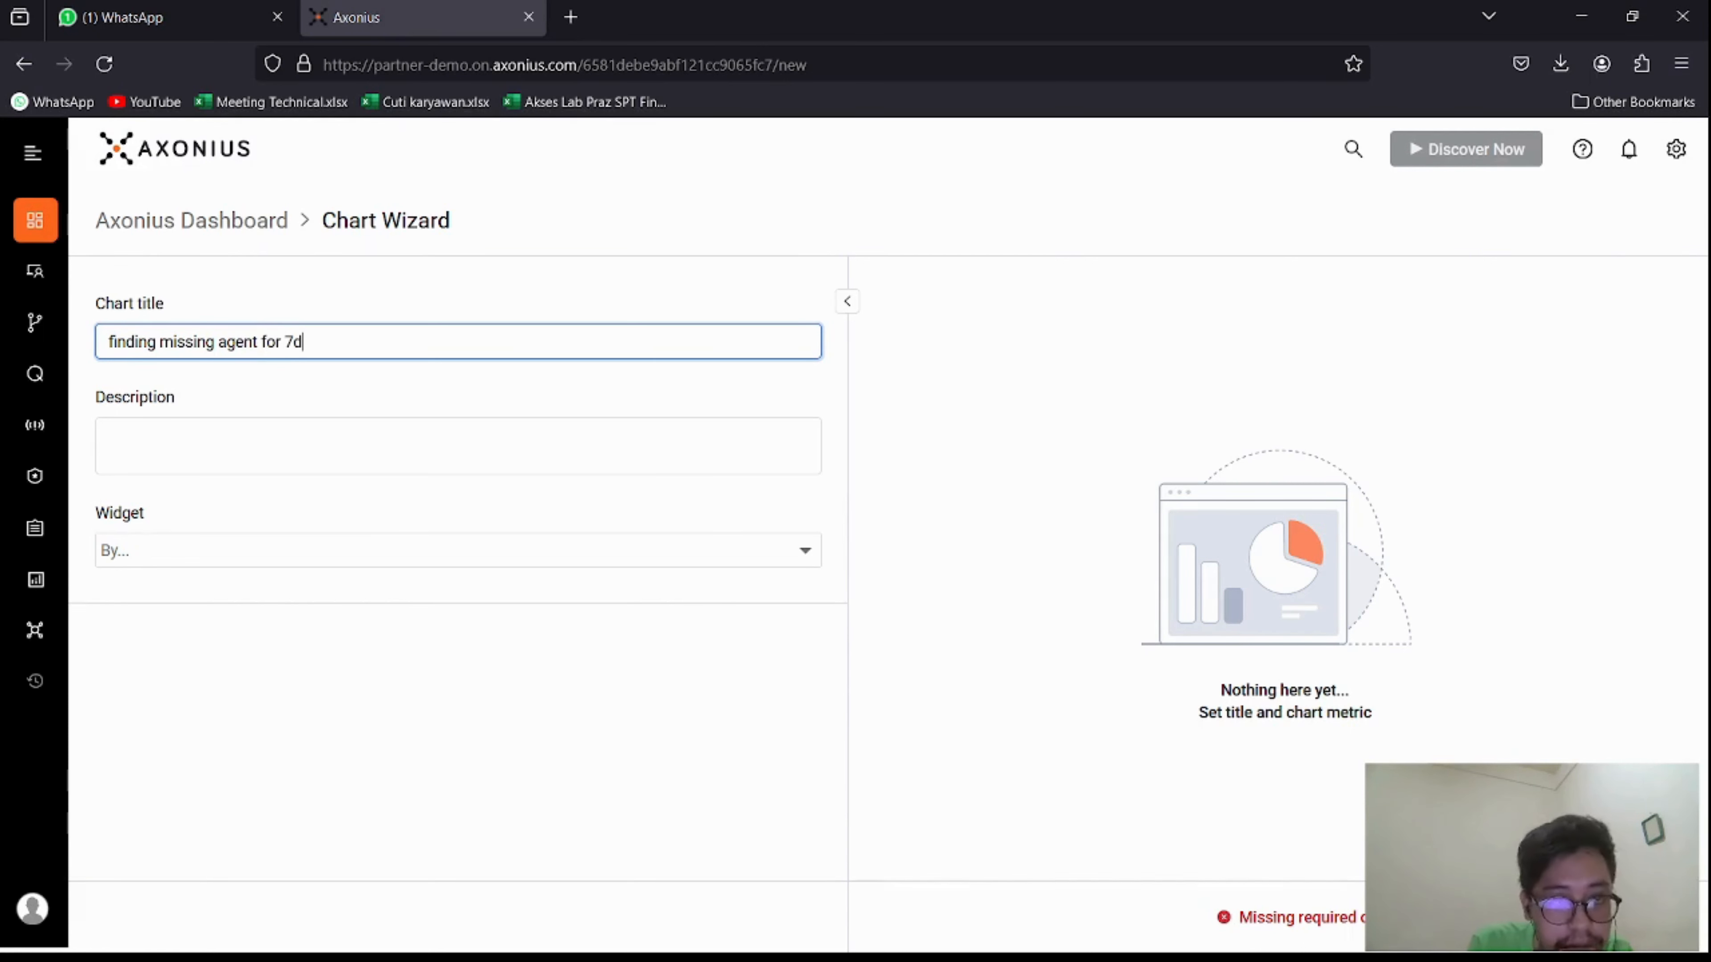
{"action": "key", "text": "BackSpace"}
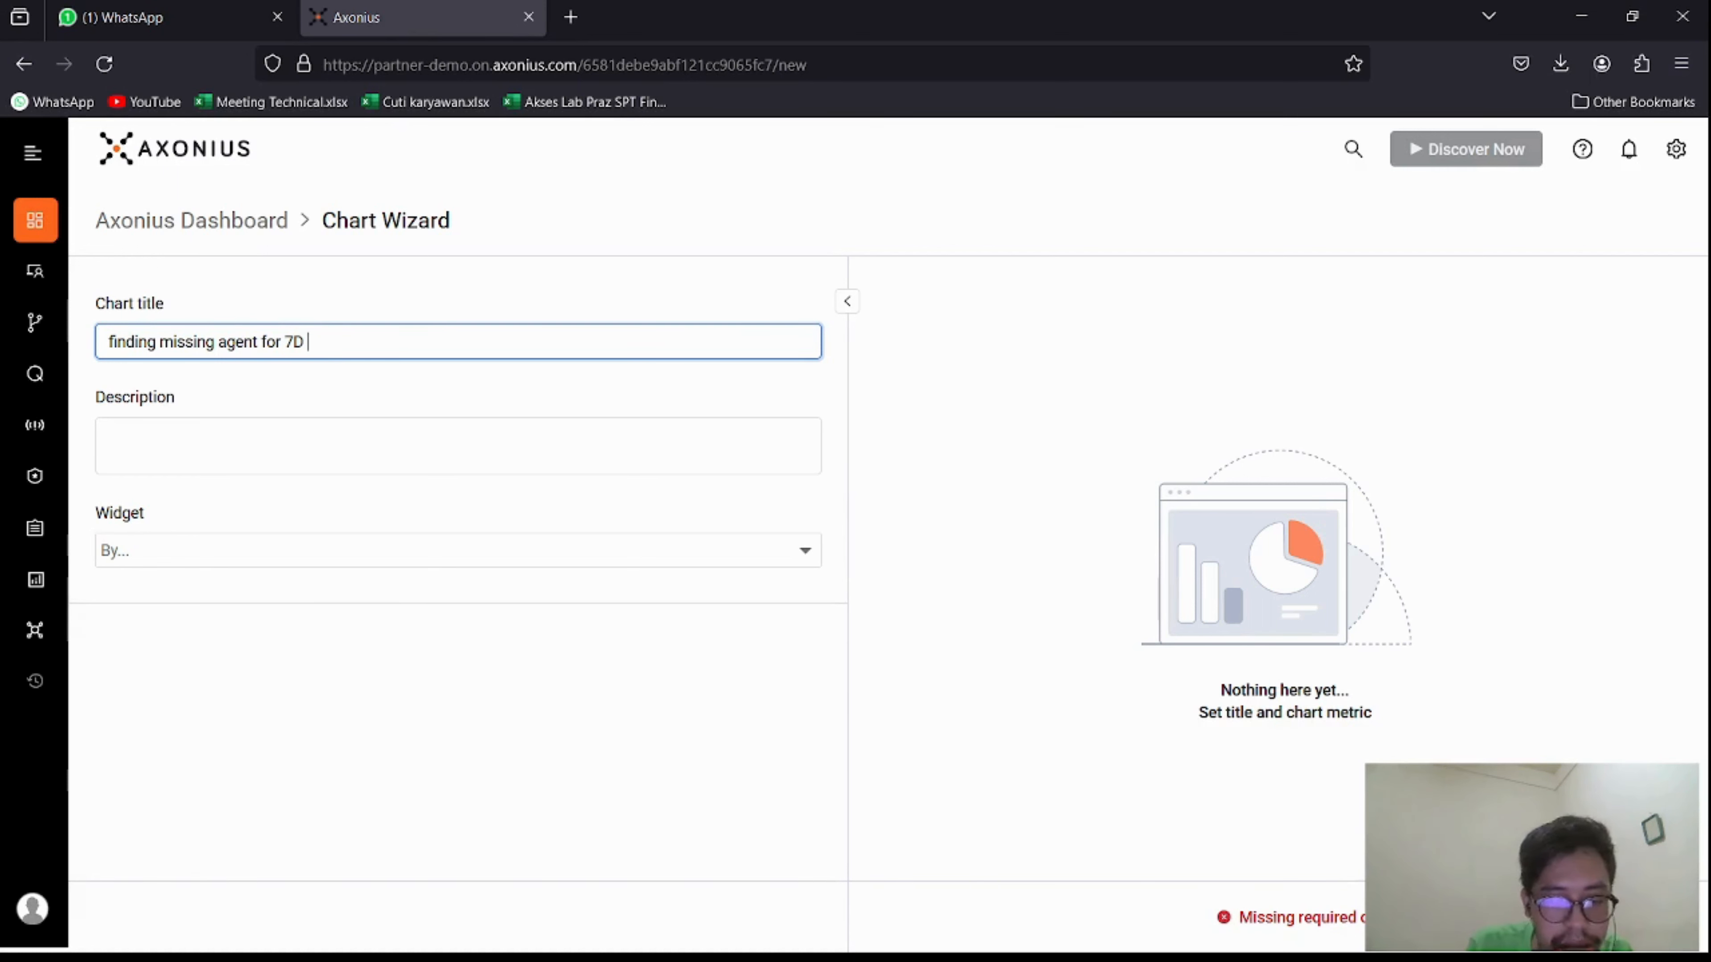
{"action": "type", "text": "- use "}
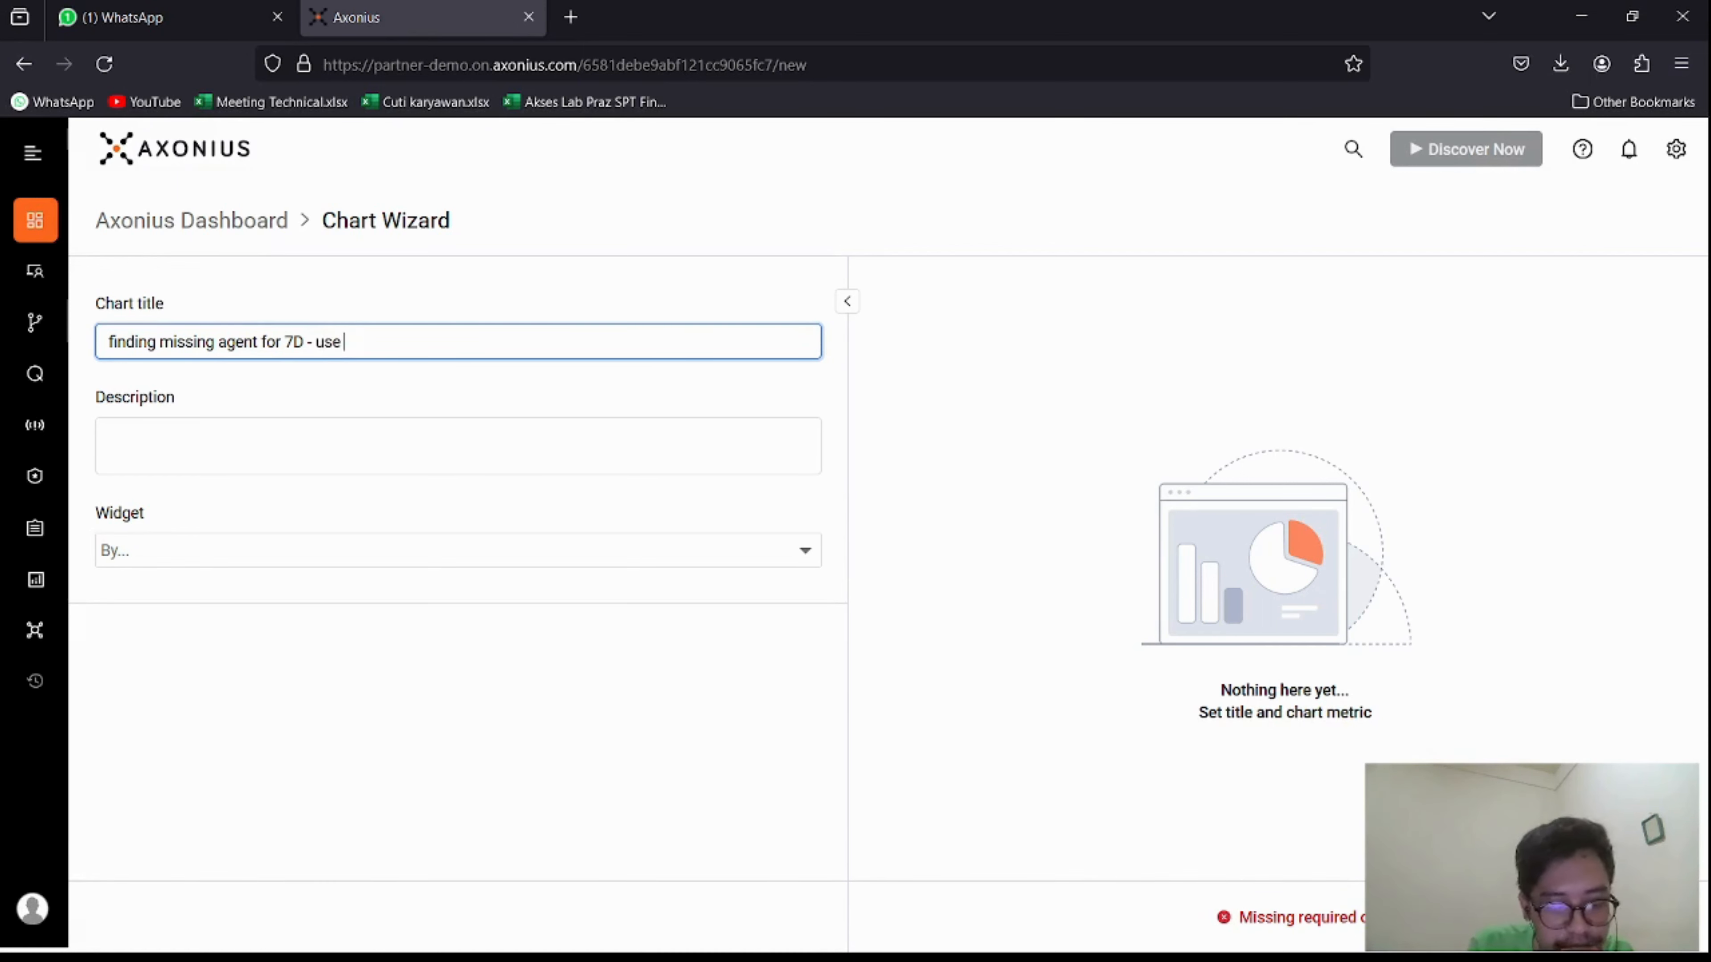
{"action": "type", "text": "case SPT"}
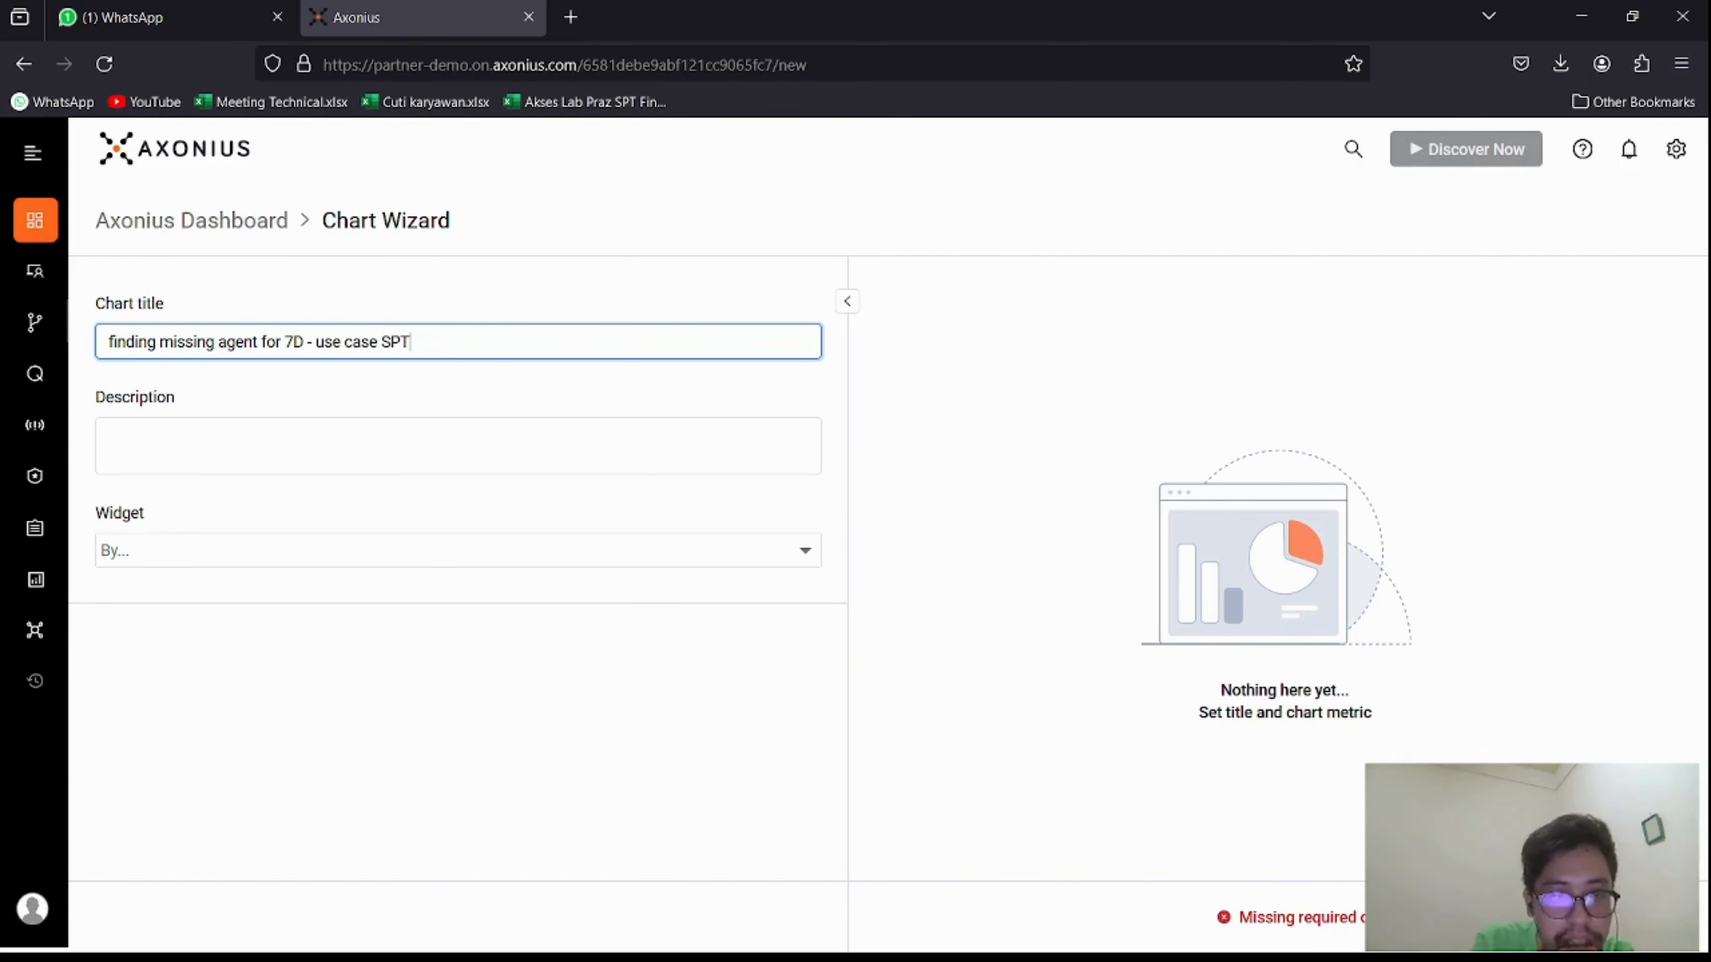
- Set the new chart's widget to Field Segmentation Chart
{"action": "left_click", "coordinate": [586, 551]}
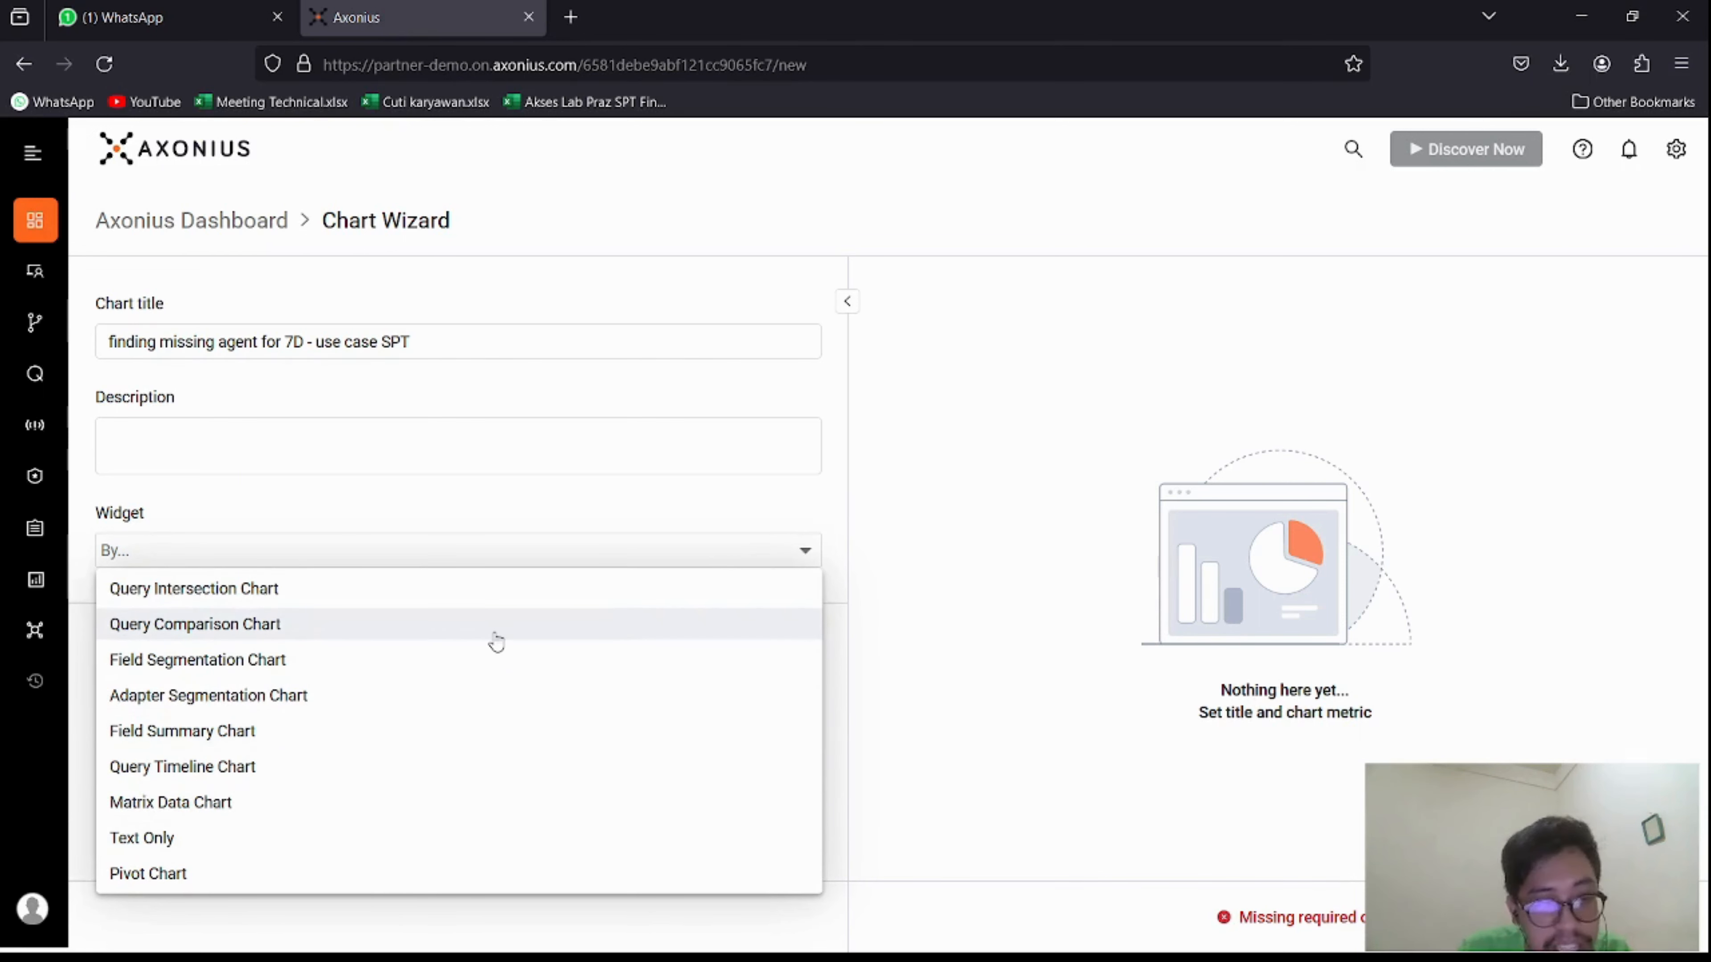
{"action": "left_click", "coordinate": [320, 667]}
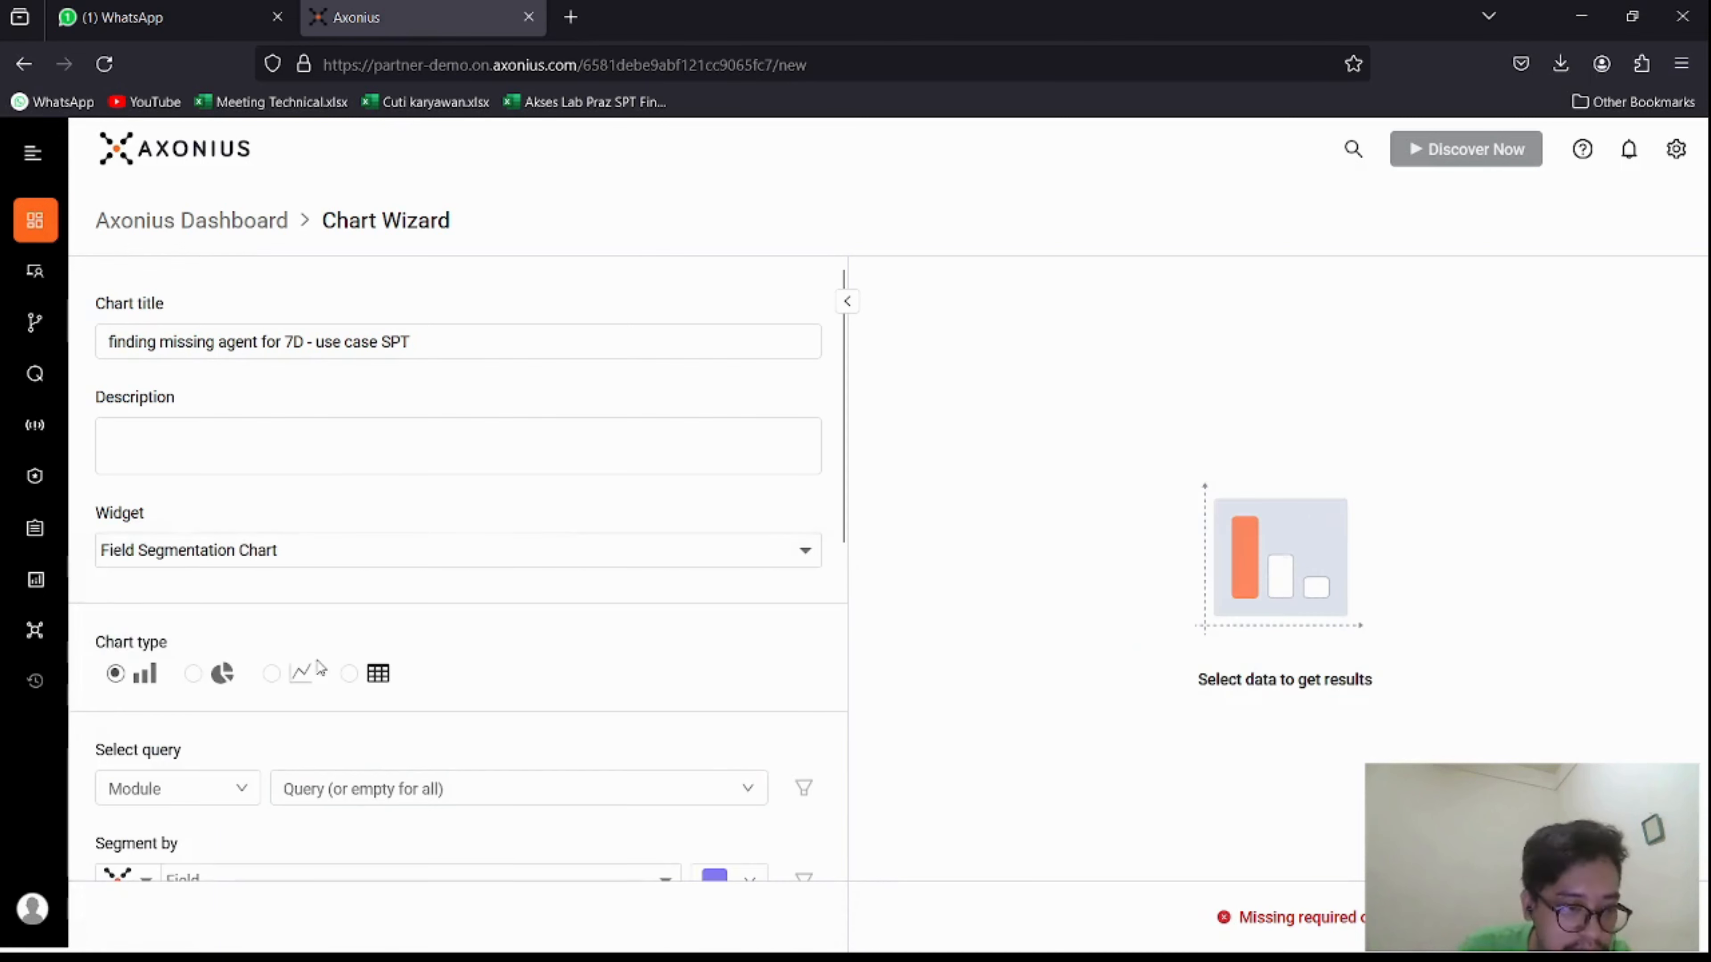
{"action": "scroll", "coordinate": [458, 703], "scroll_direction": "down", "scroll_amount": 2}
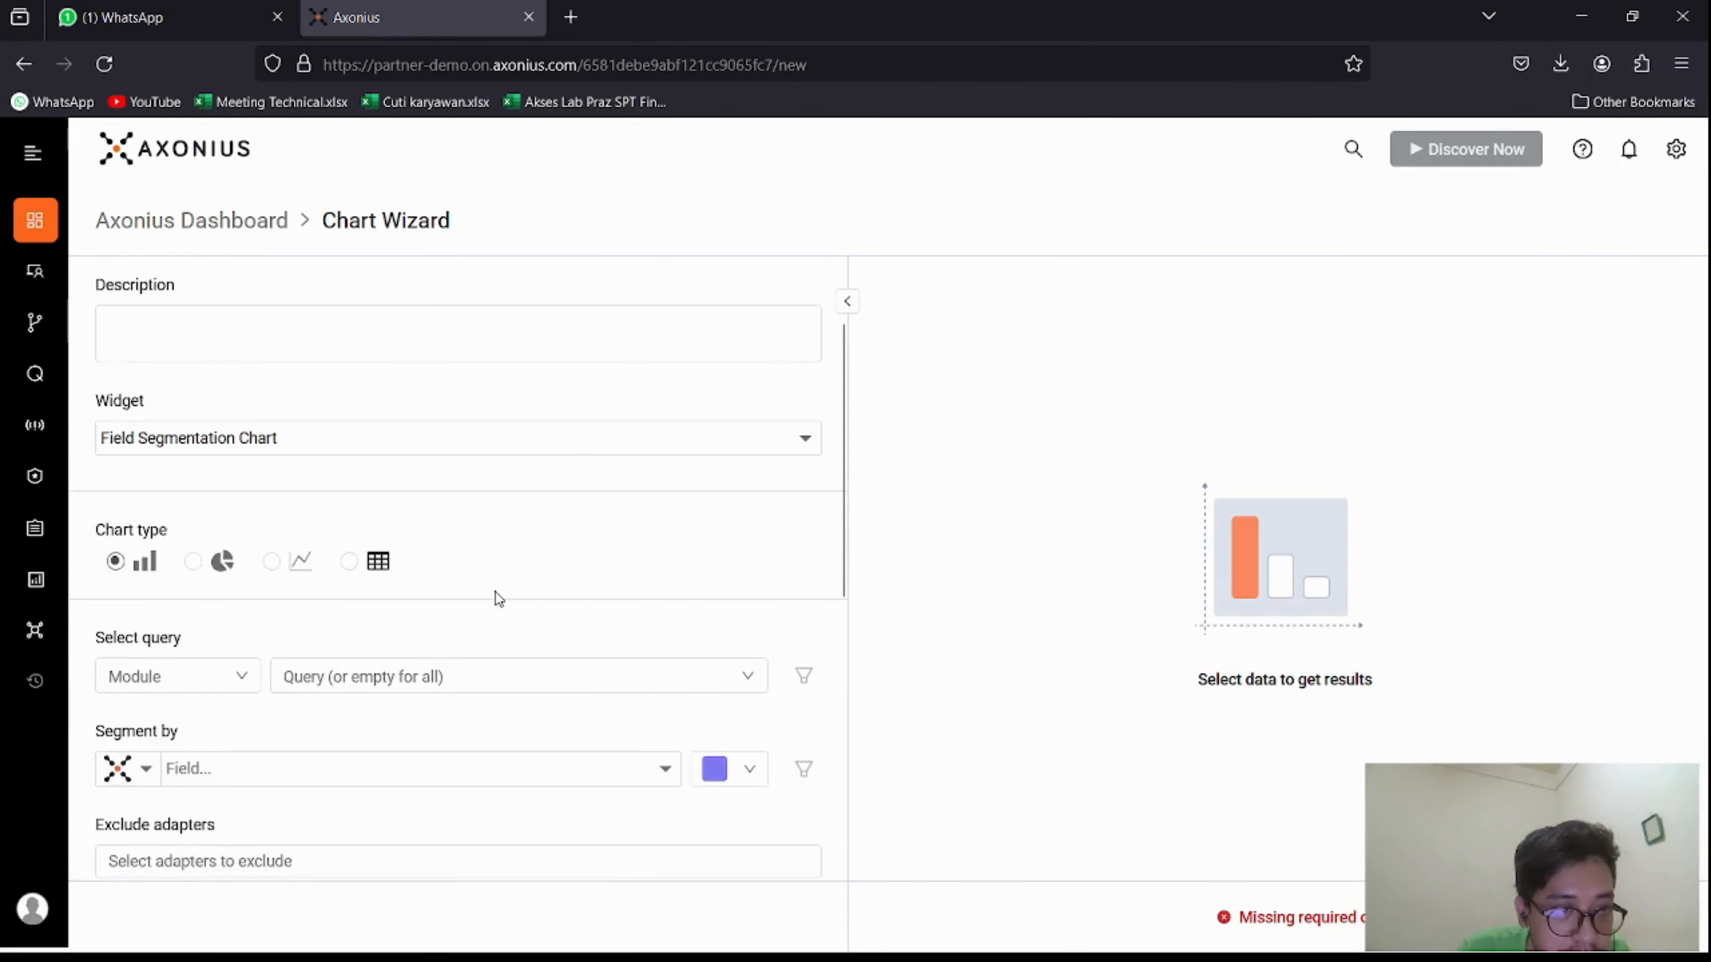
{"action": "scroll", "coordinate": [495, 597], "scroll_direction": "up", "scroll_amount": 2}
{"action": "scroll", "coordinate": [495, 594], "scroll_direction": "down", "scroll_amount": 2}
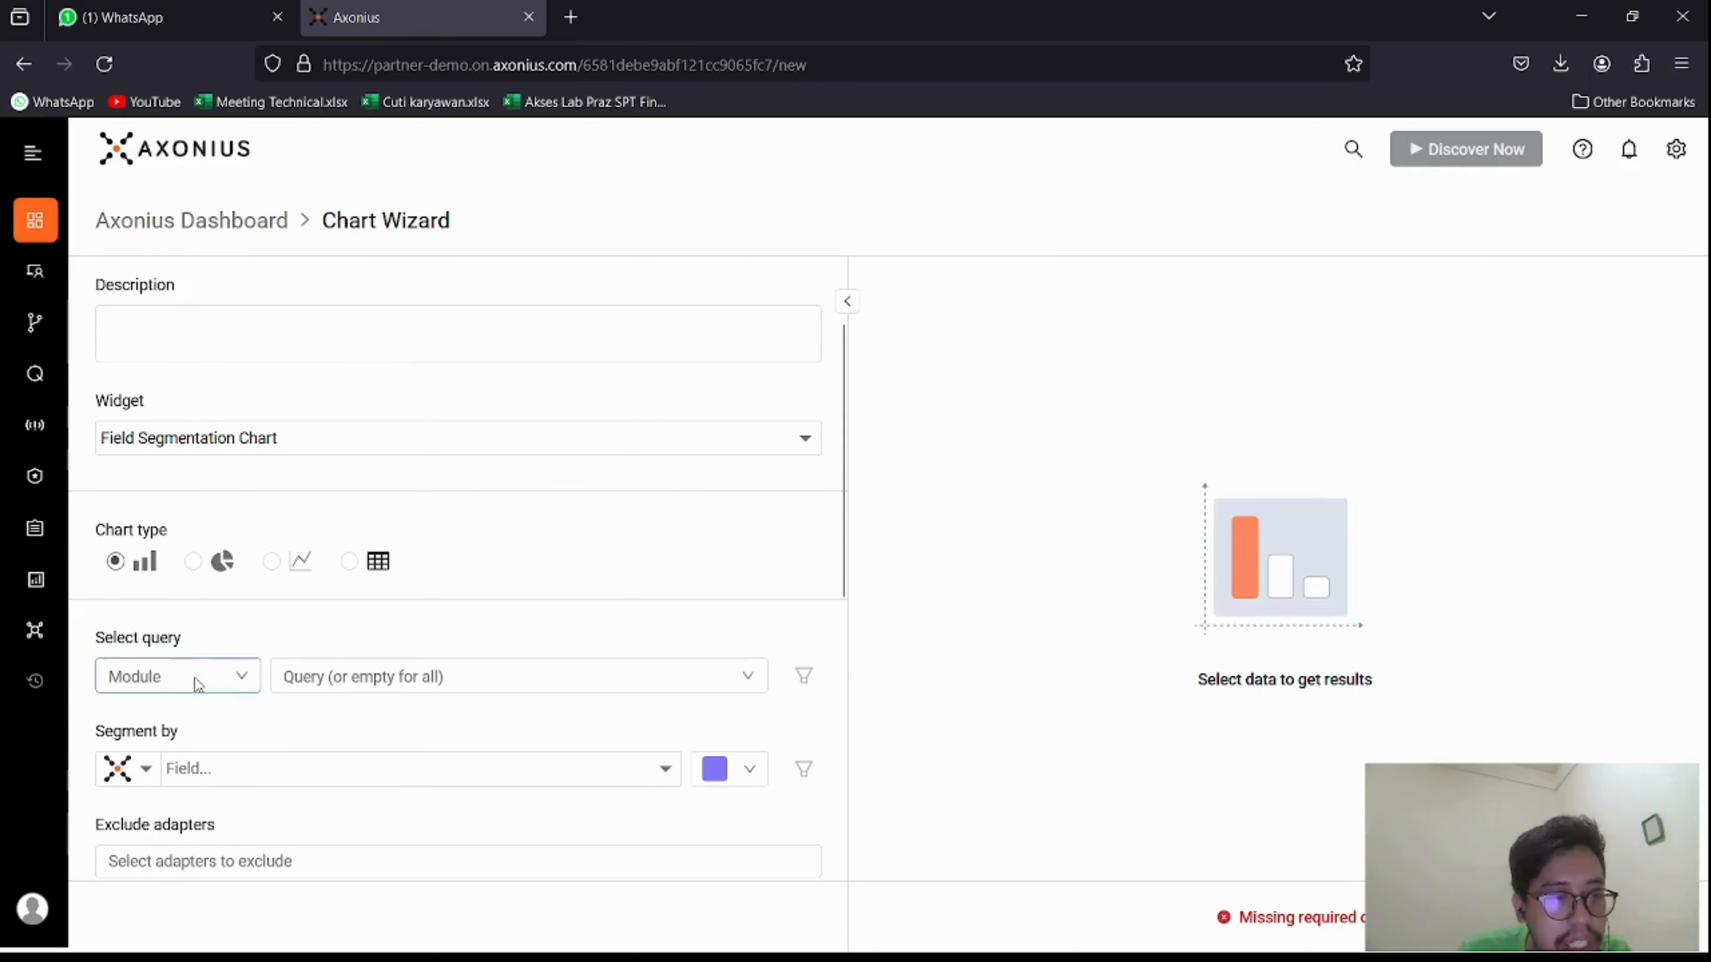
- Set the chart's module to Devices and its query to "Finding Endpoints Missing Agents for 7D Use Case Video - SPT"
{"action": "left_click", "coordinate": [181, 675]}
{"action": "left_click", "coordinate": [175, 435]}
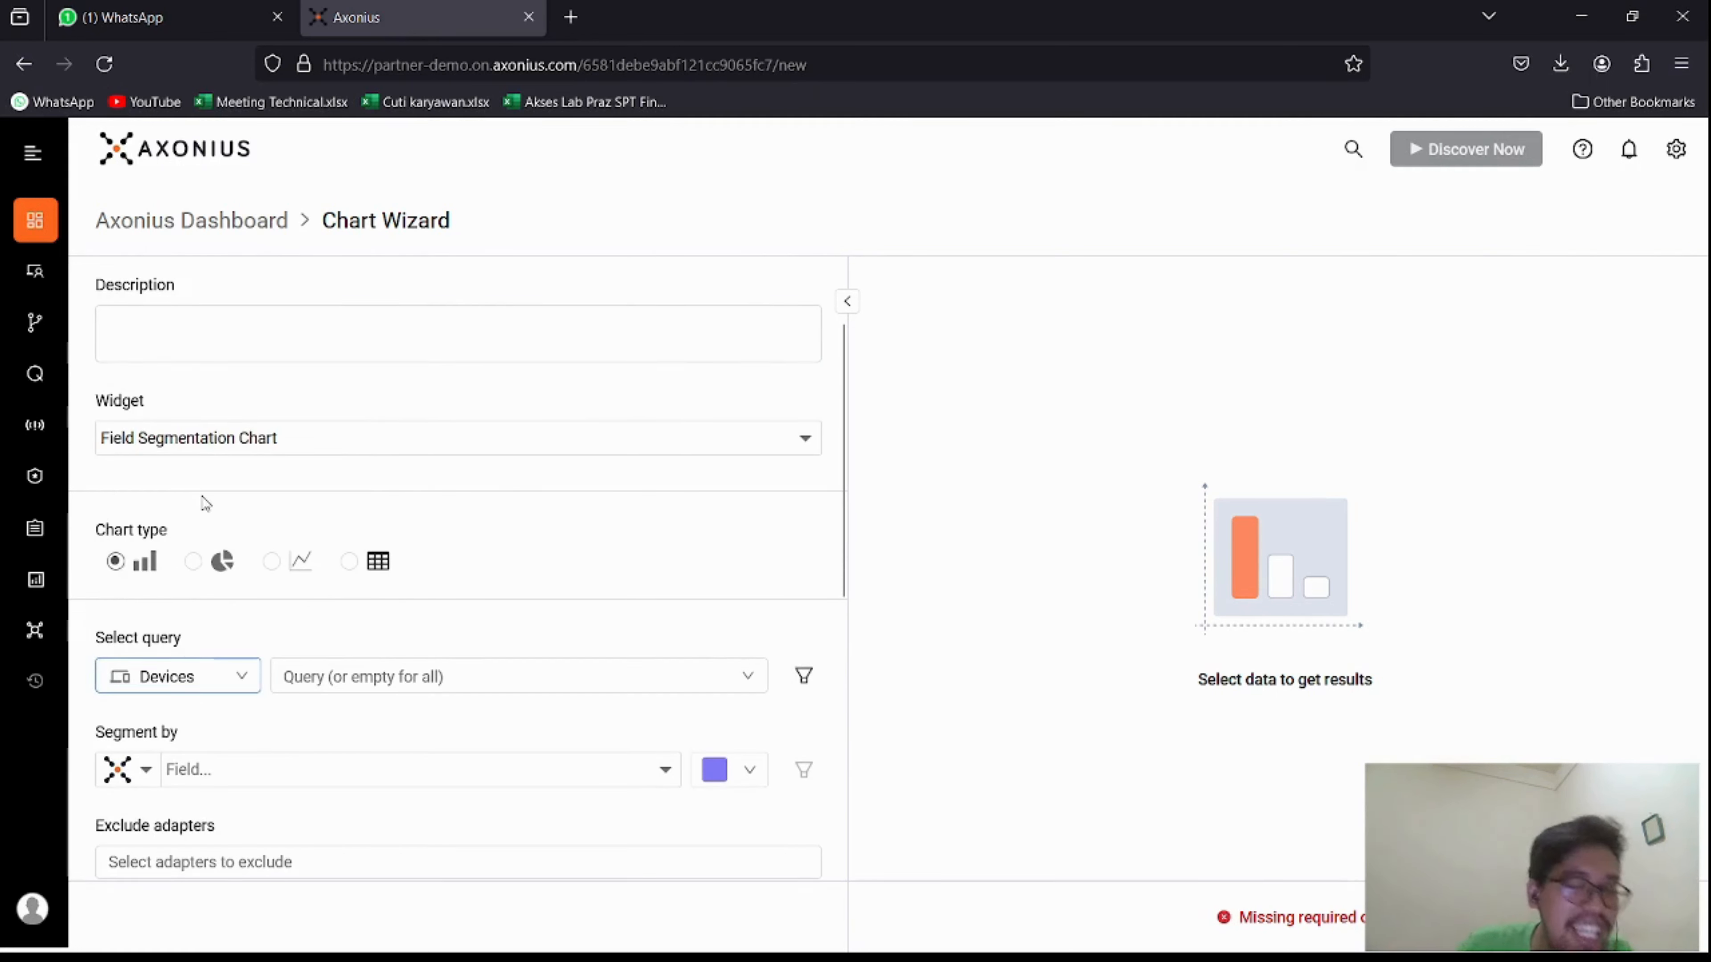
{"action": "left_click", "coordinate": [490, 683]}
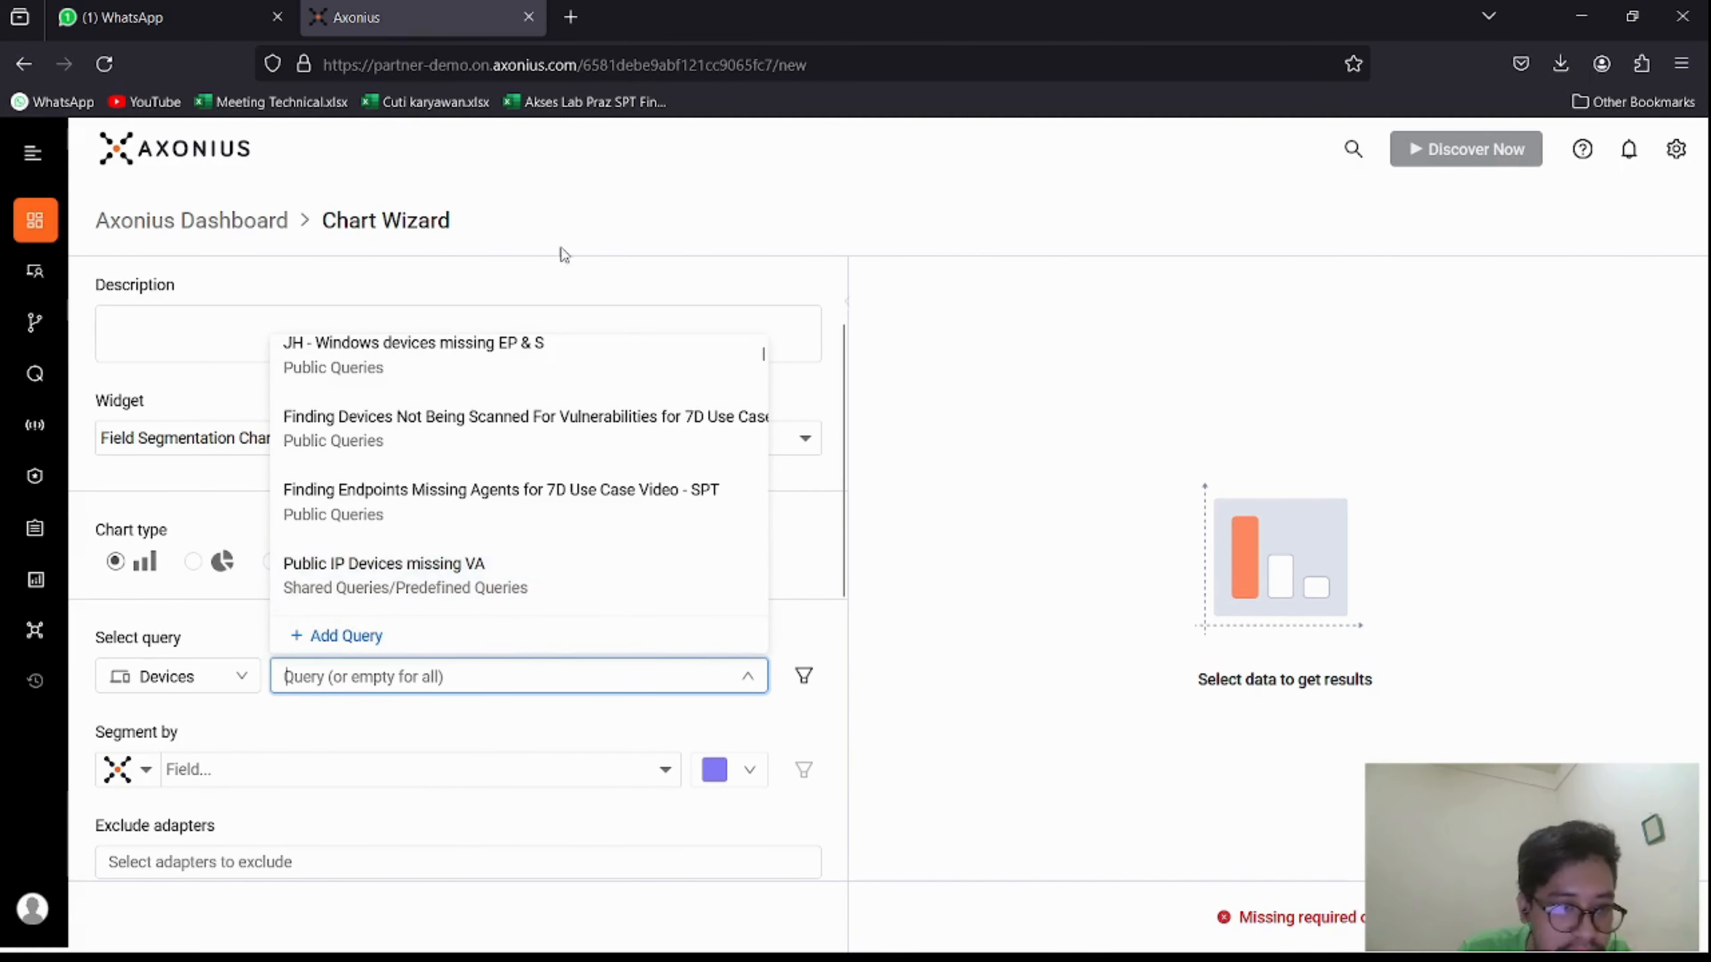
{"action": "scroll", "coordinate": [407, 463], "scroll_direction": "up", "scroll_amount": 1}
{"action": "scroll", "coordinate": [539, 619], "scroll_direction": "down", "scroll_amount": 1}
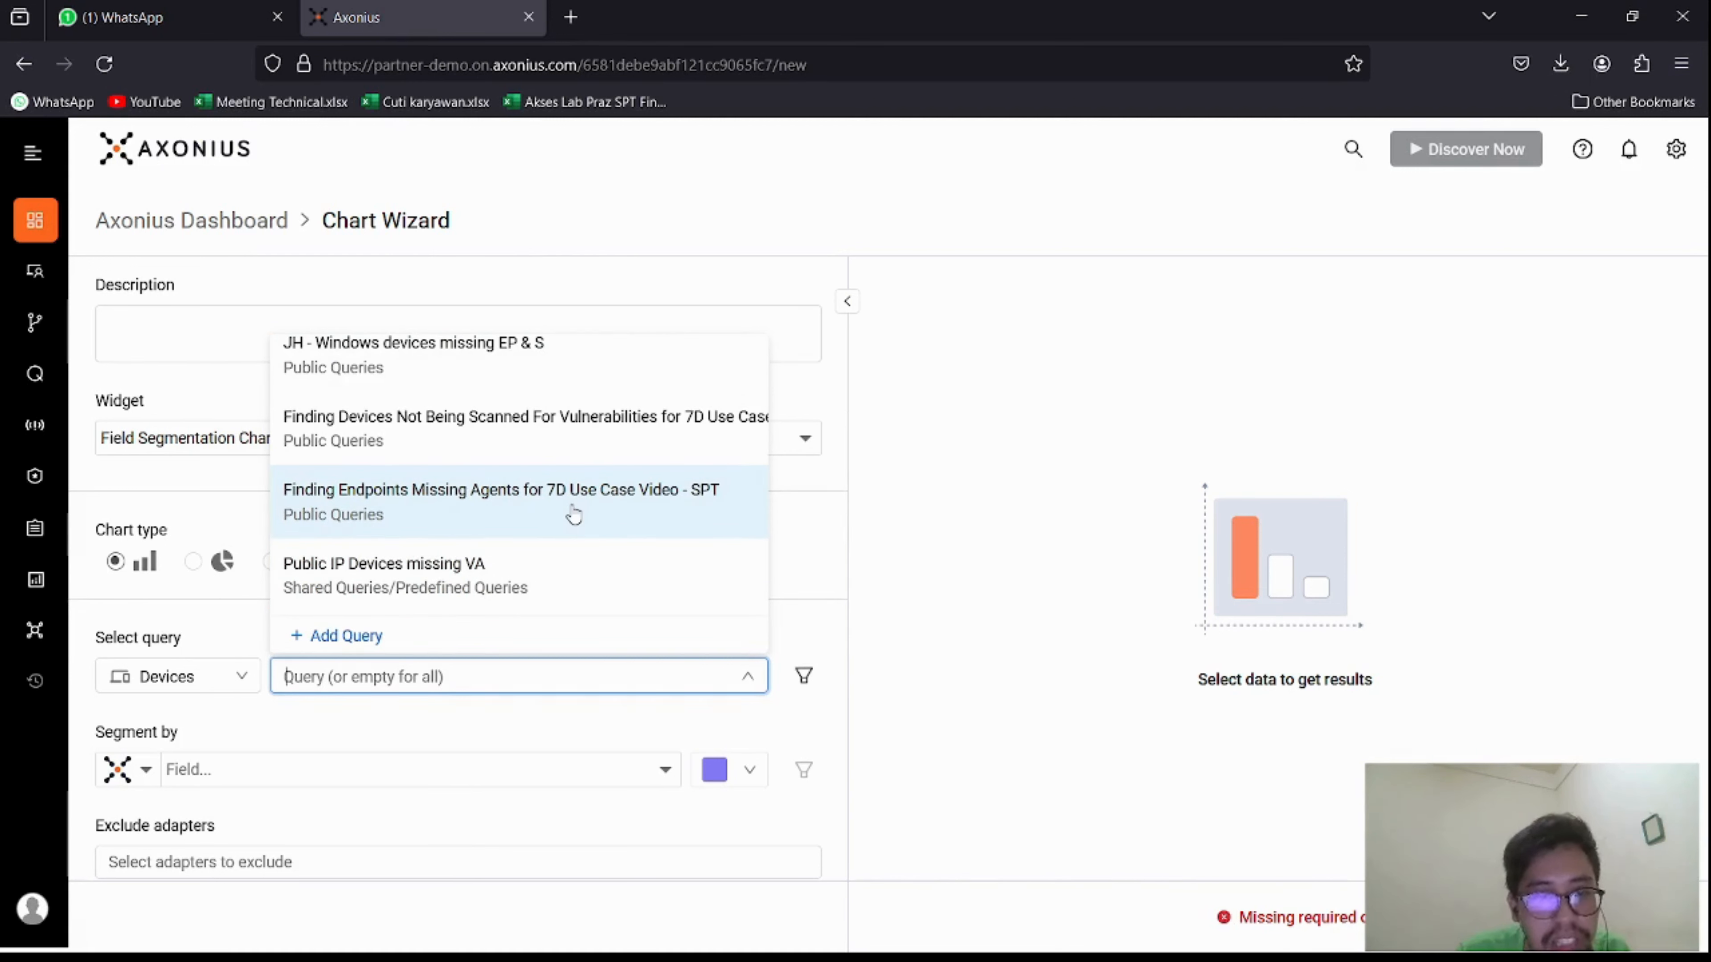
{"action": "left_click", "coordinate": [612, 498]}
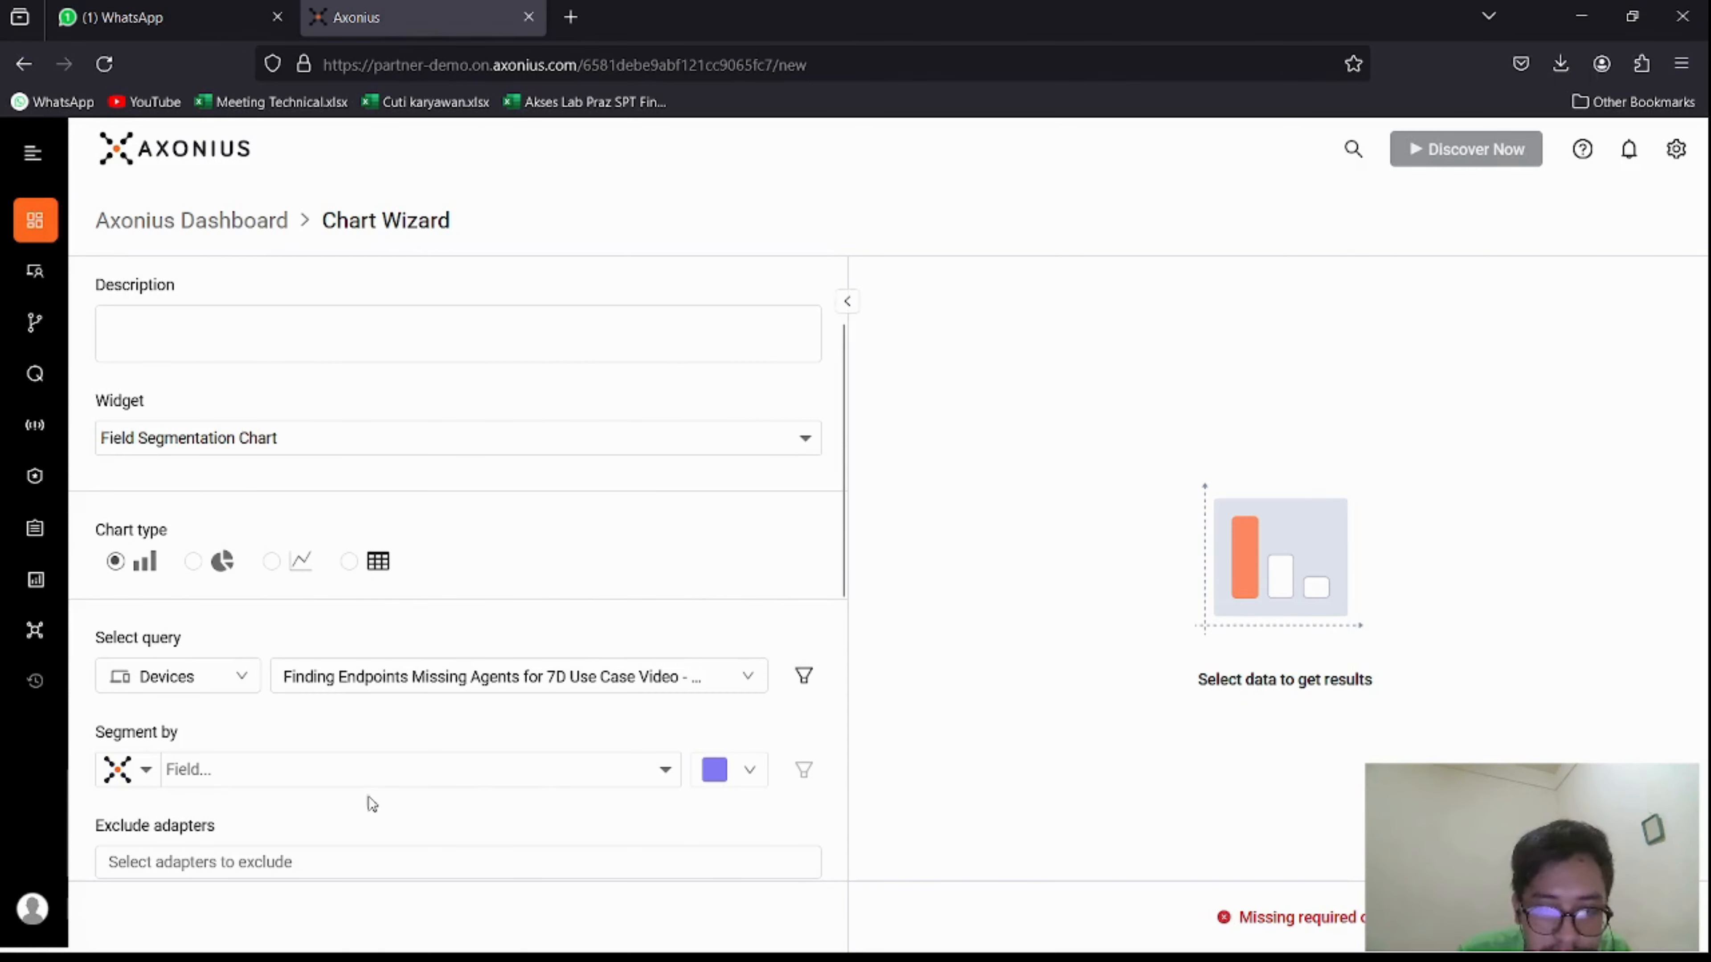
- Segment the chart by "Preferred OS: Type and Distribution" and save it to the dashboard
{"action": "left_click", "coordinate": [323, 778]}
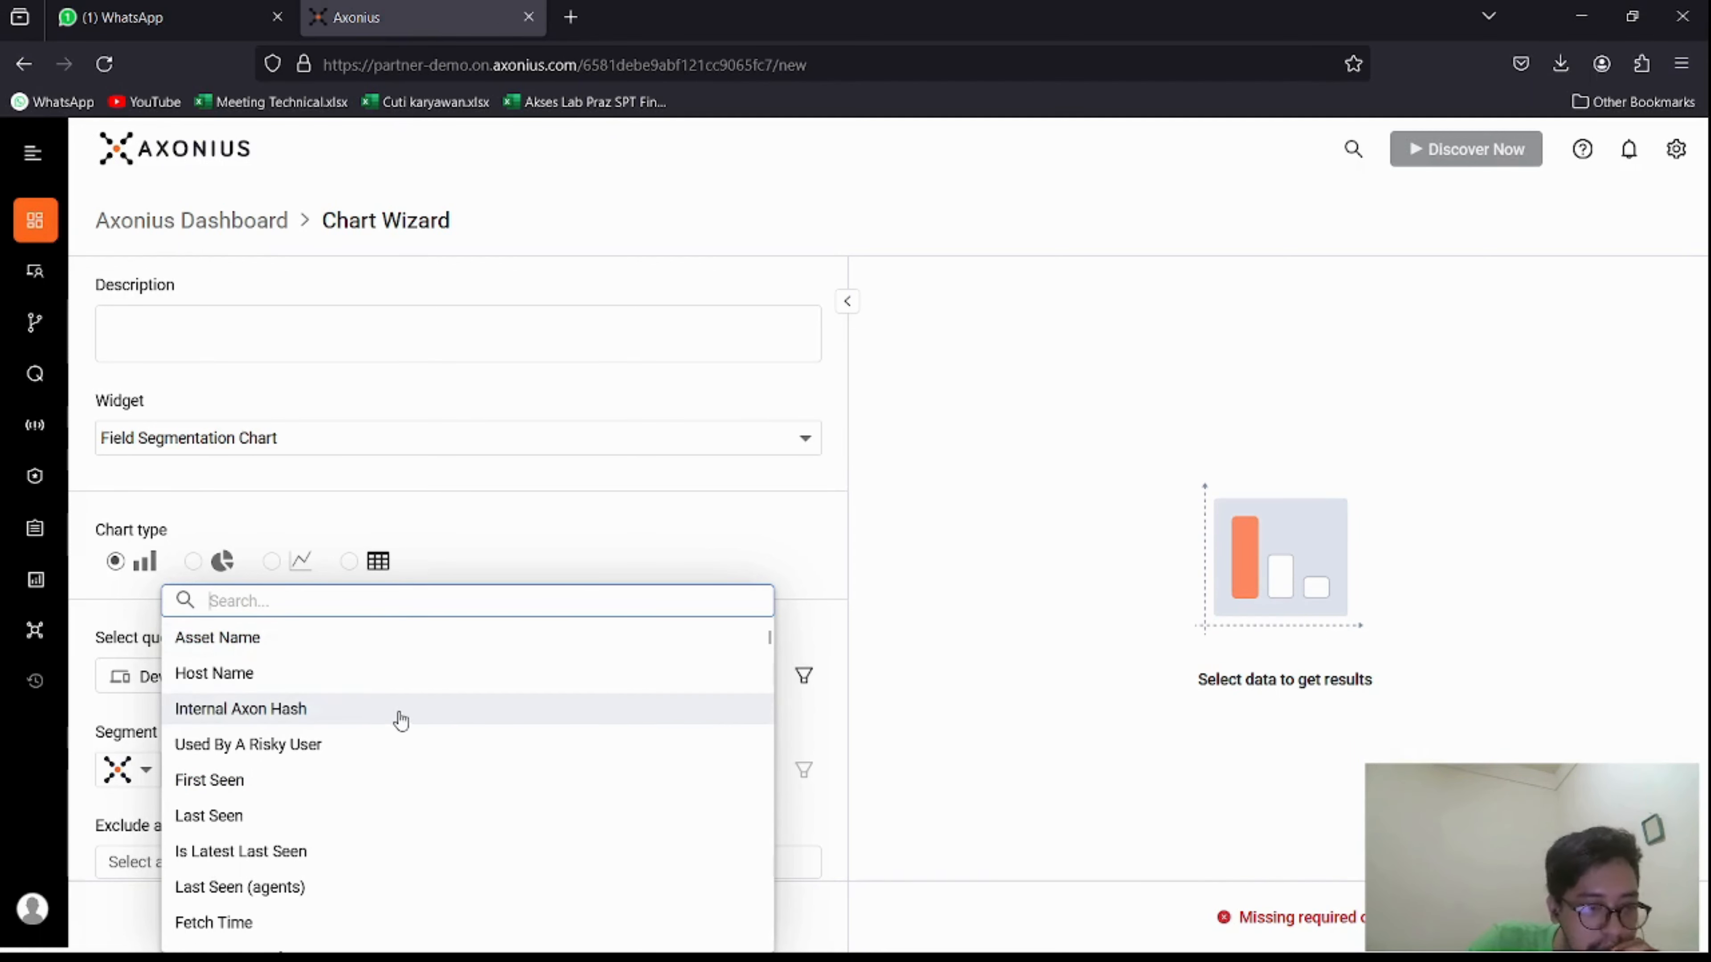
{"action": "scroll", "coordinate": [401, 720], "scroll_direction": "down", "scroll_amount": 3}
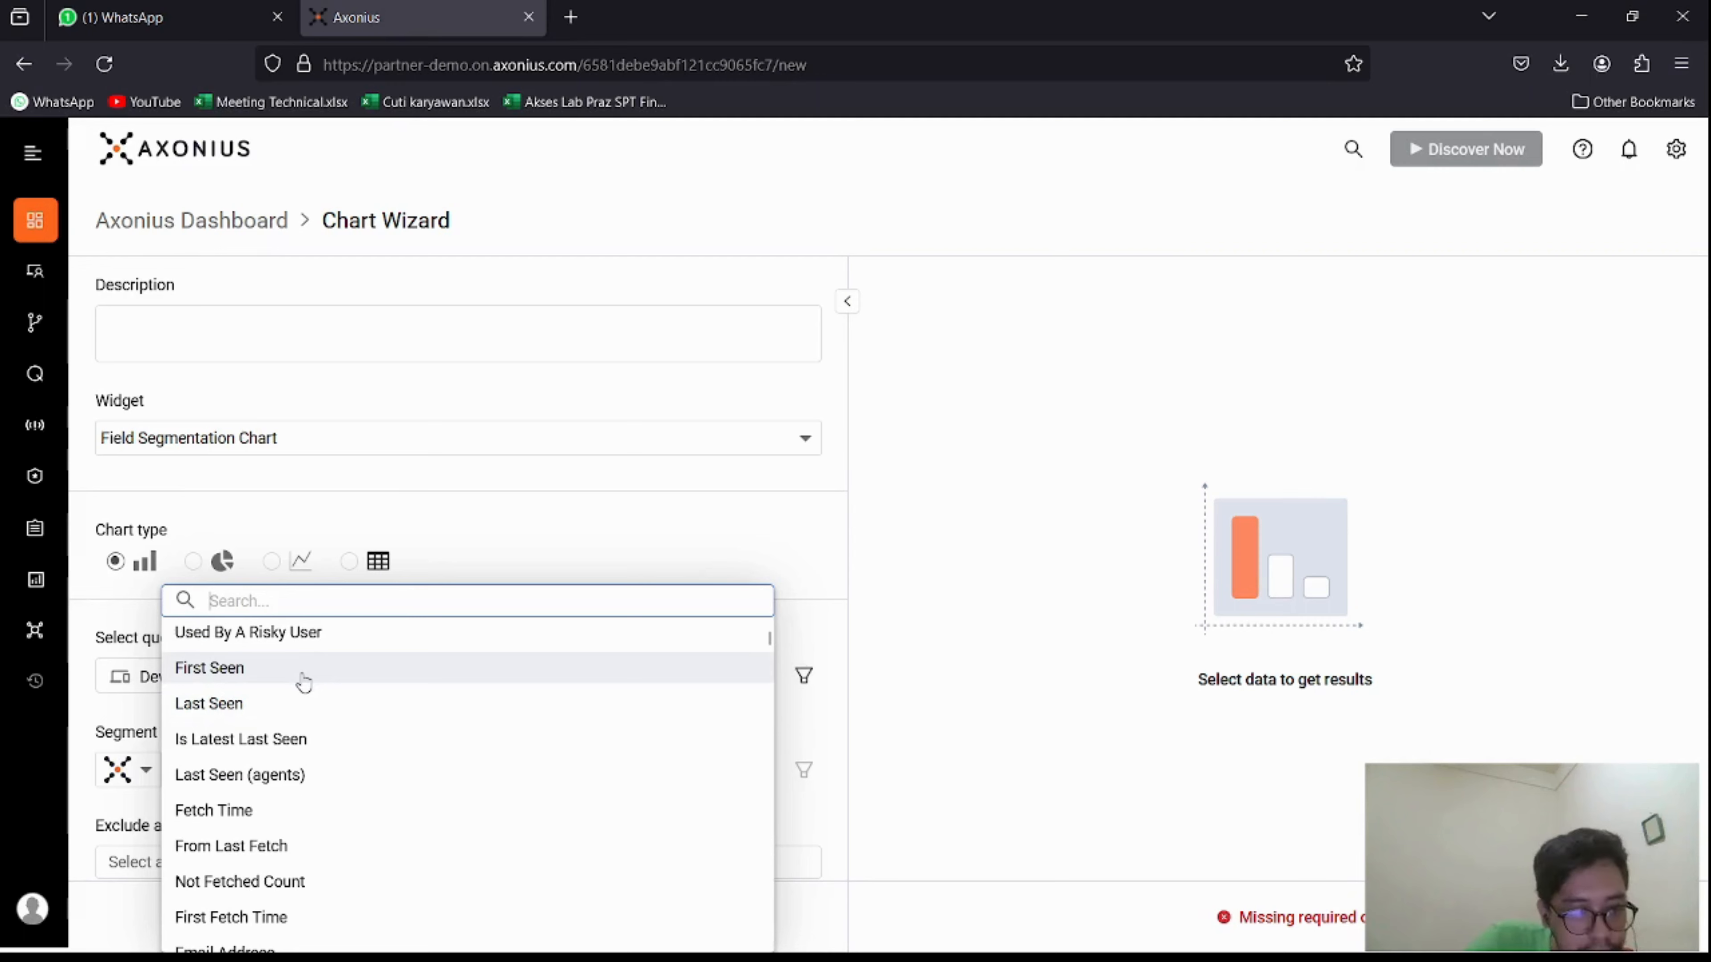
{"action": "scroll", "coordinate": [303, 682], "scroll_direction": "down", "scroll_amount": 10}
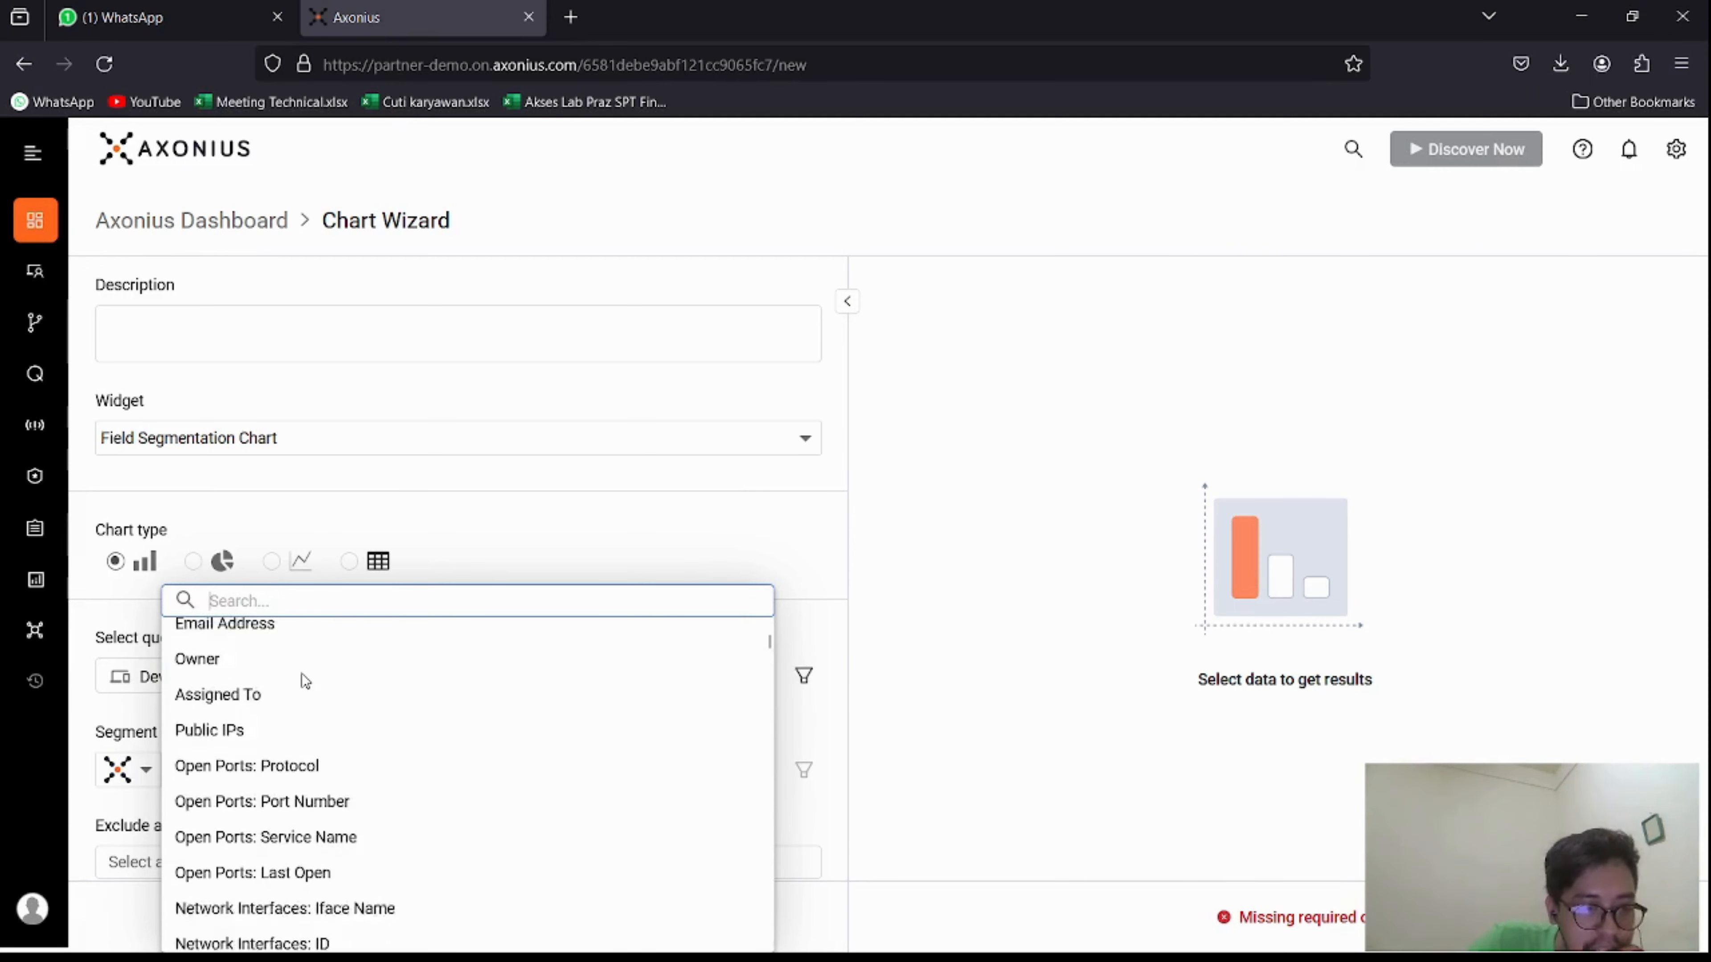
{"action": "scroll", "coordinate": [404, 701], "scroll_direction": "down", "scroll_amount": 15}
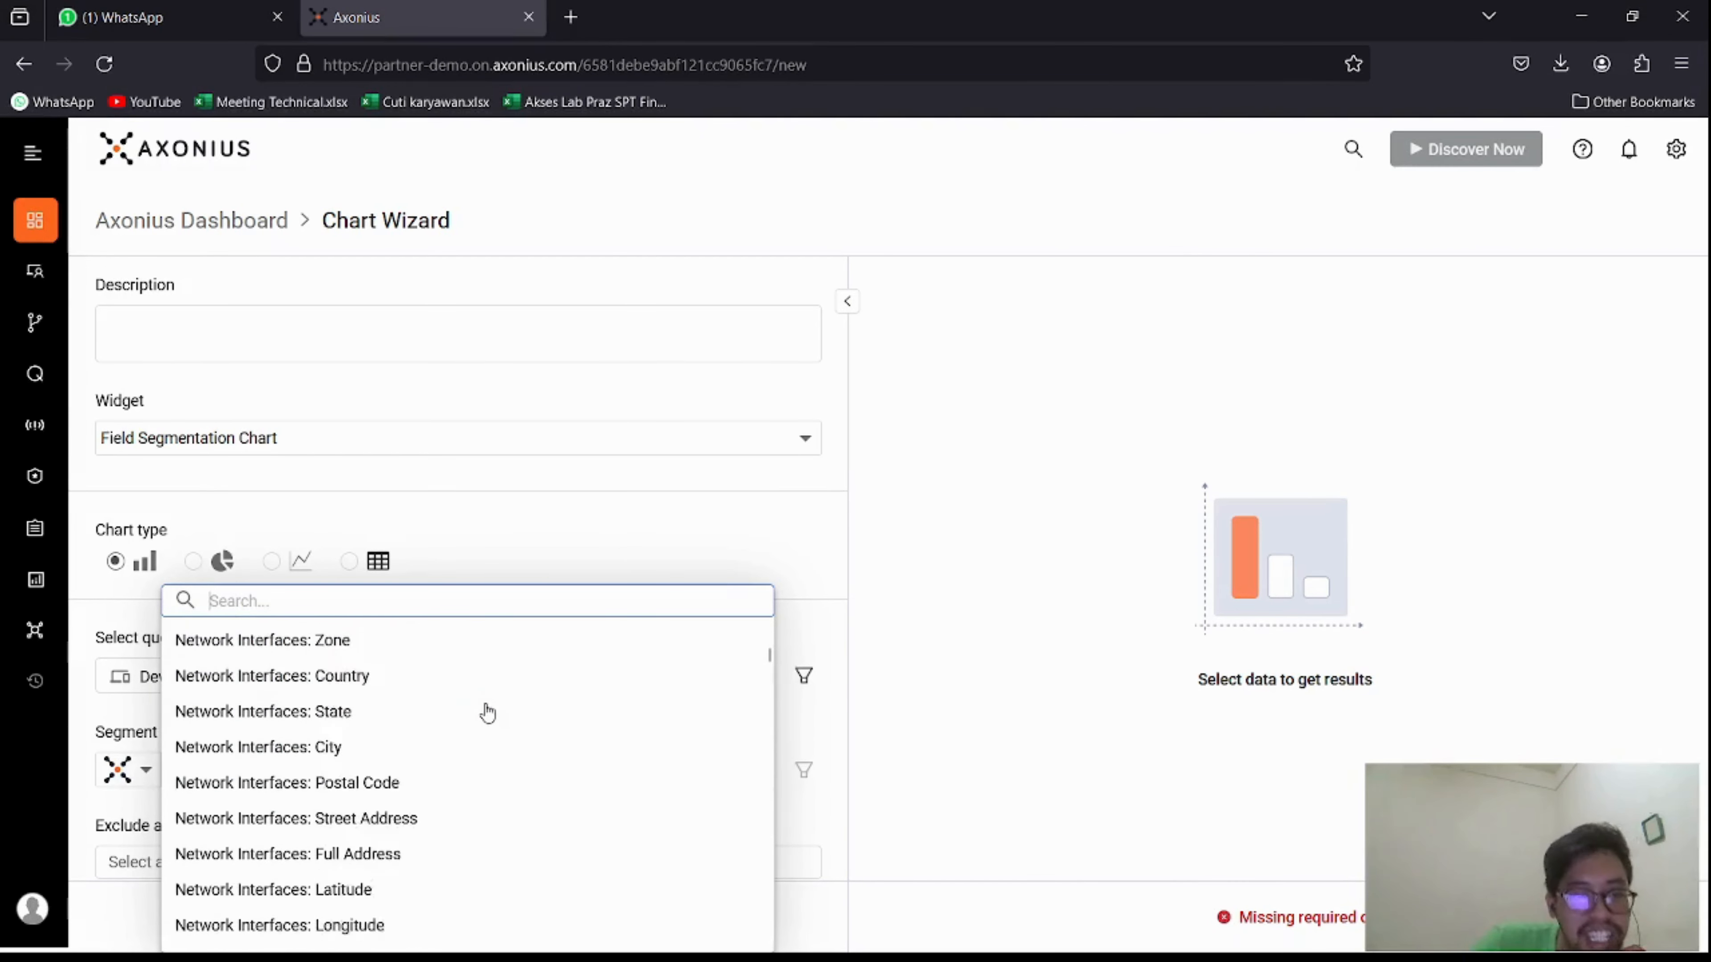
{"action": "scroll", "coordinate": [478, 725], "scroll_direction": "down", "scroll_amount": 5}
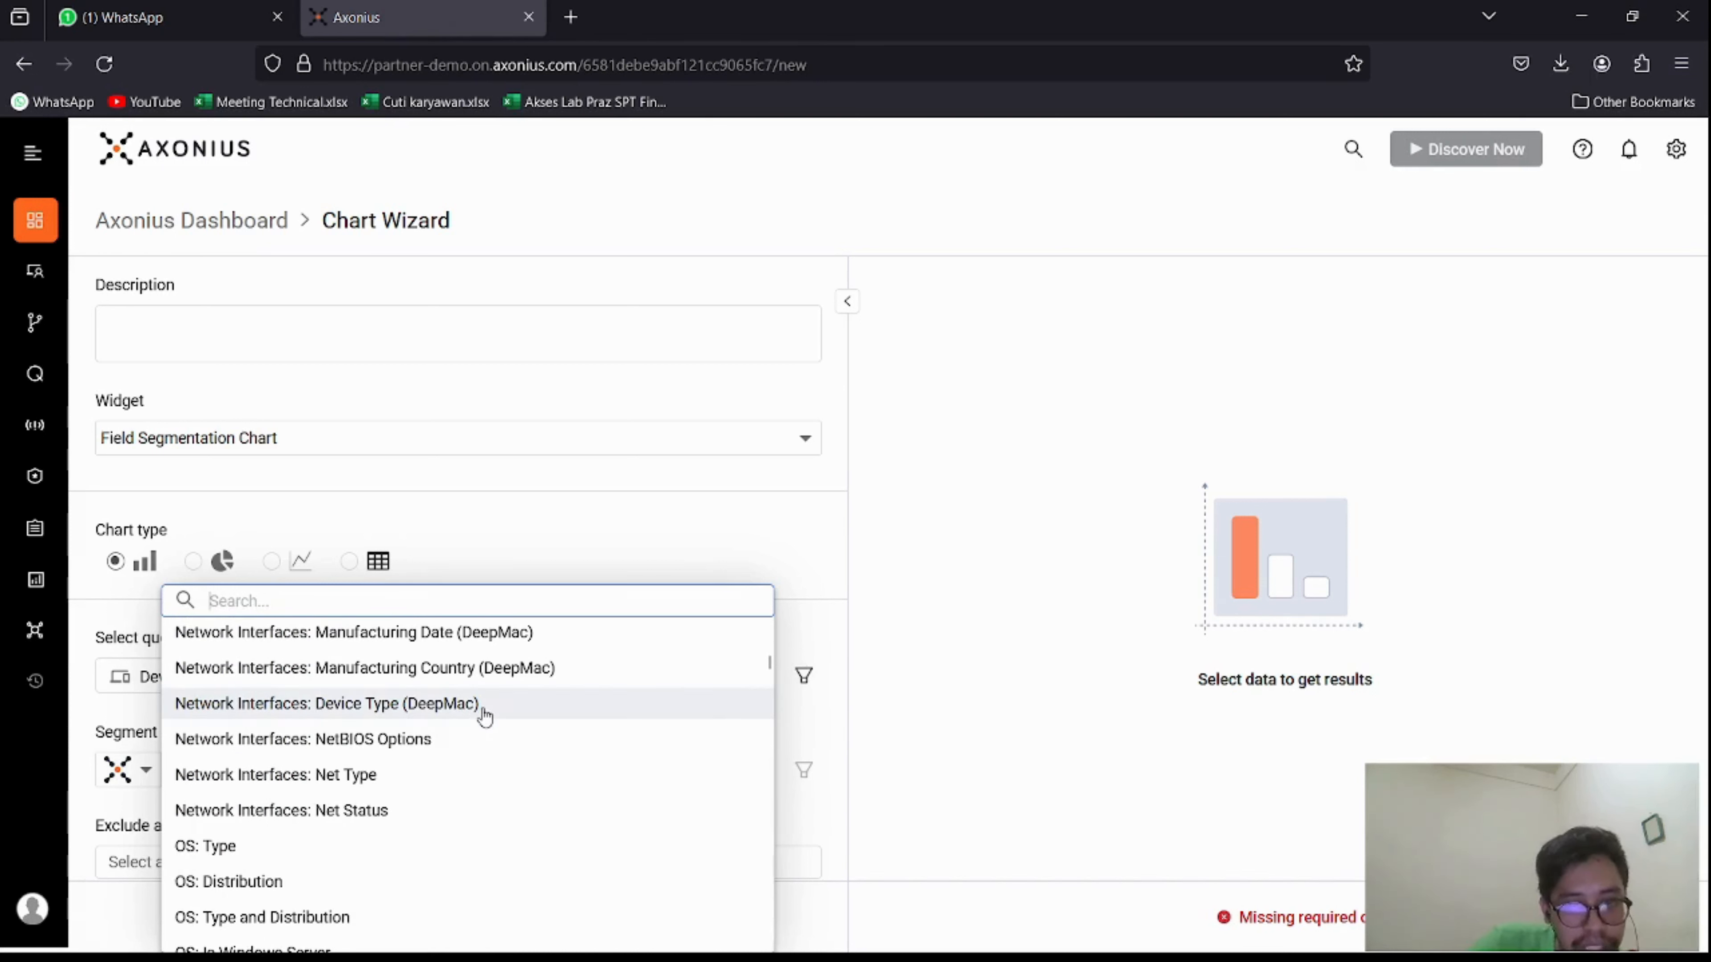
{"action": "scroll", "coordinate": [363, 707], "scroll_direction": "down", "scroll_amount": 2}
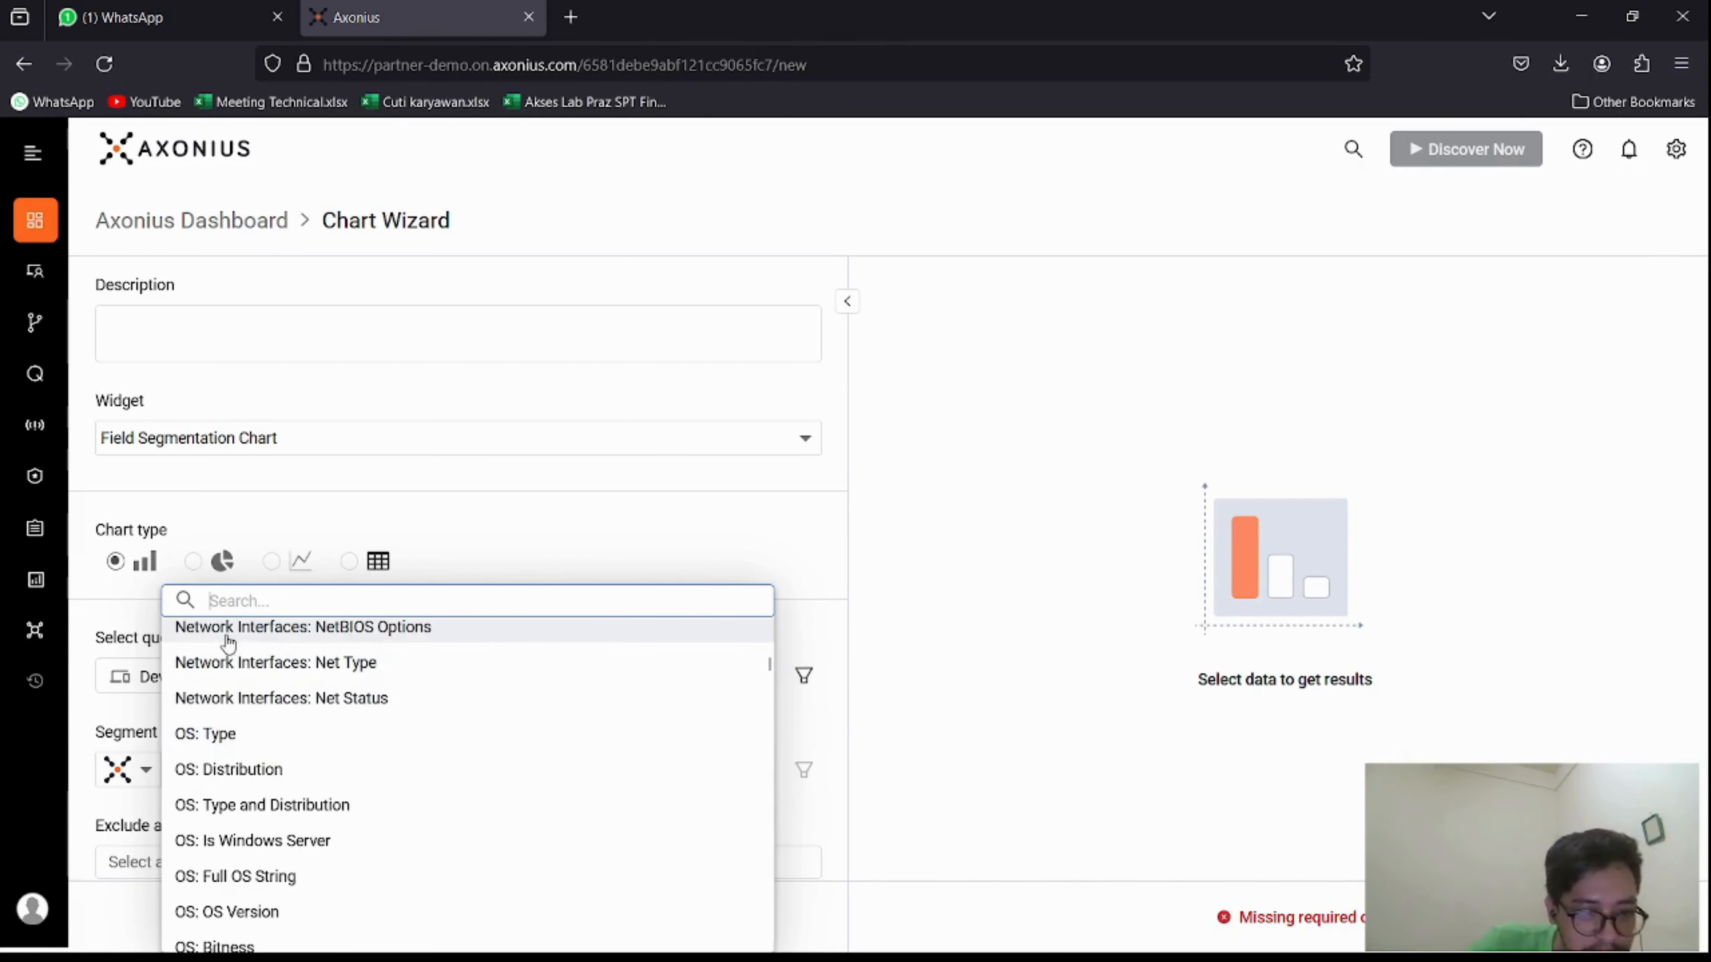
{"action": "type", "text": "preferre"}
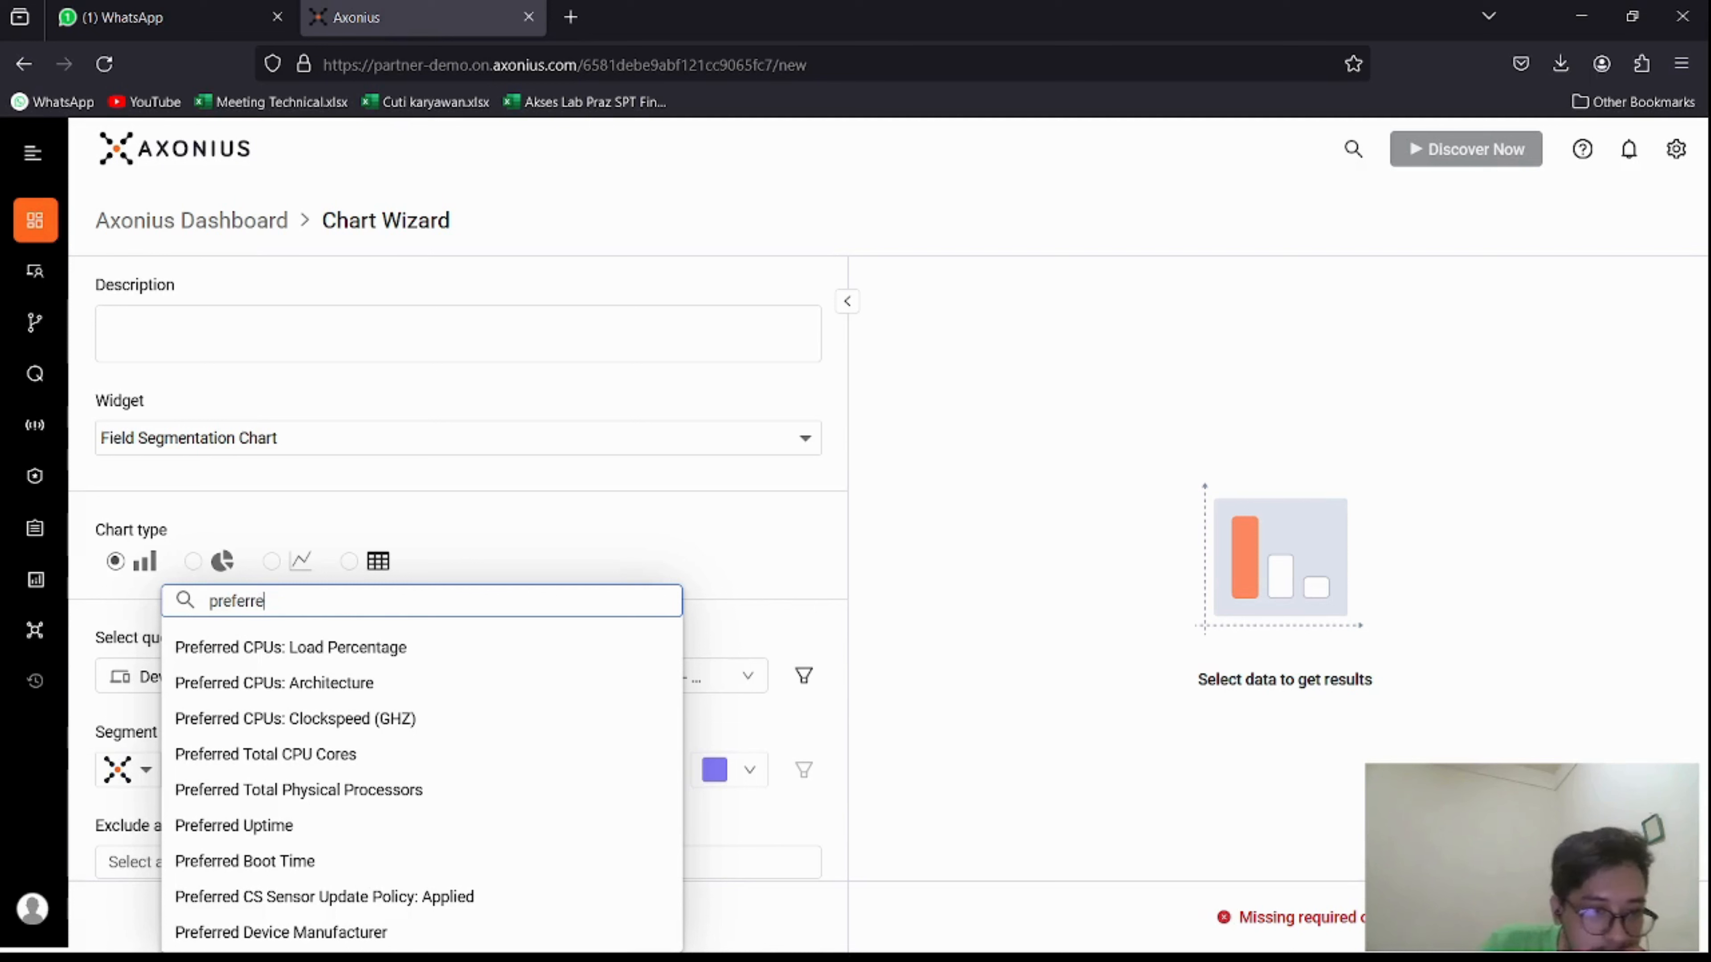
{"action": "type", "text": "d os"}
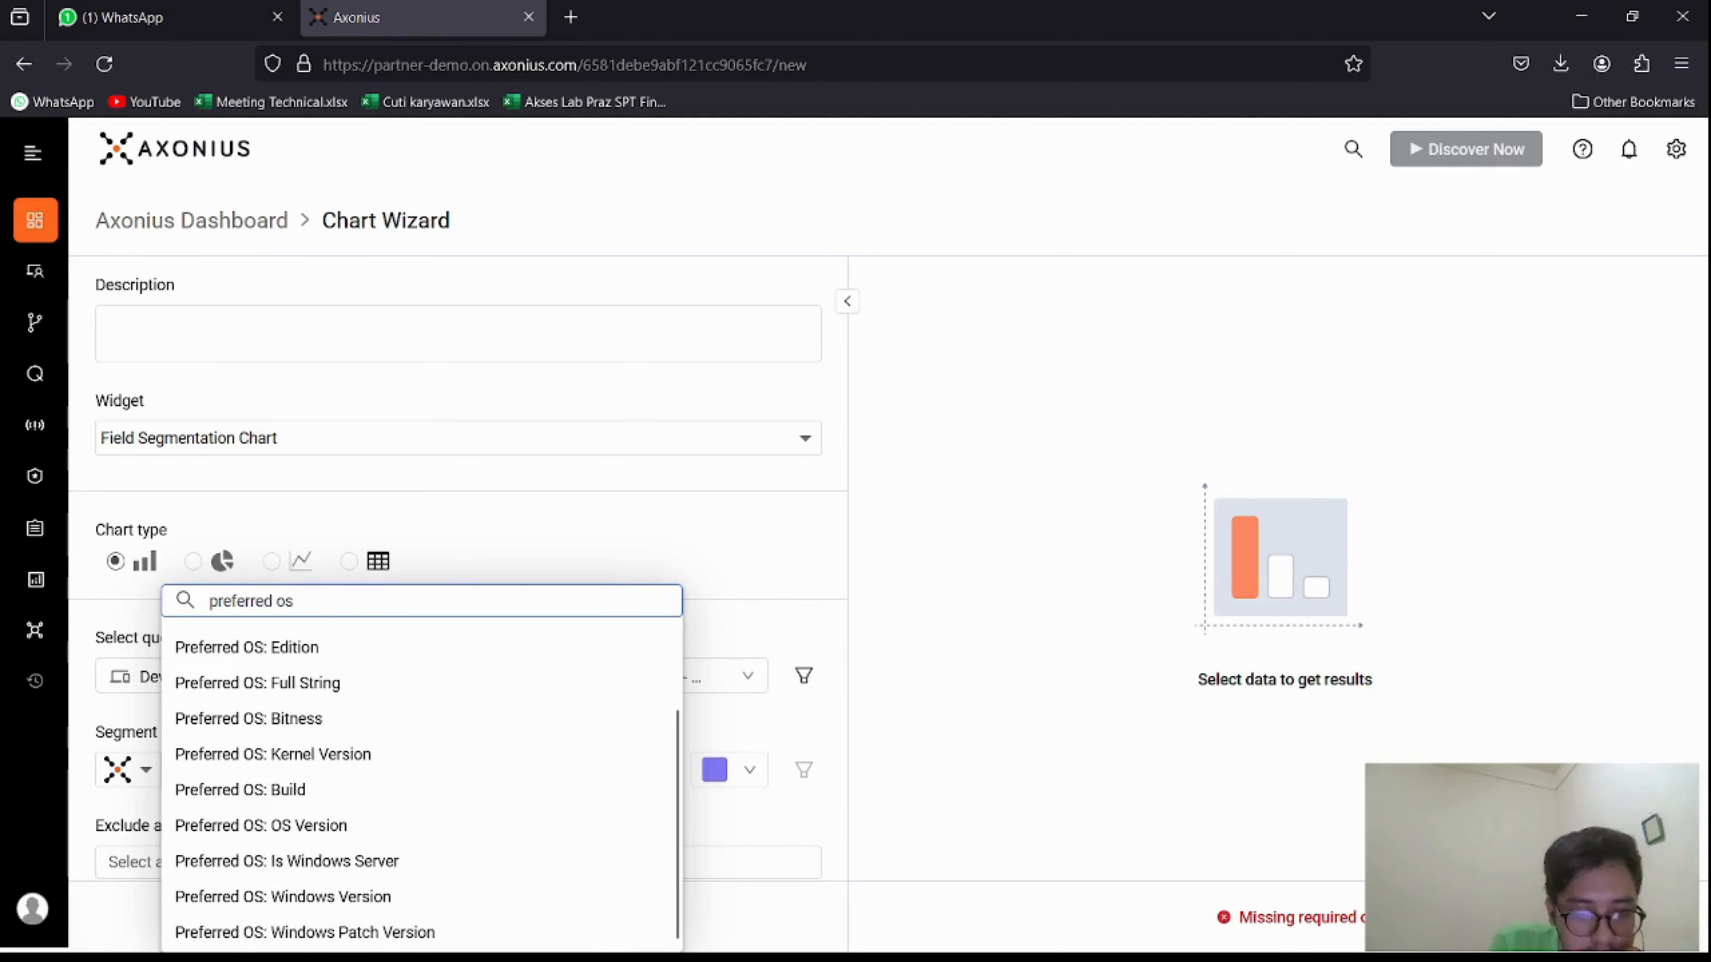
{"action": "scroll", "coordinate": [382, 806], "scroll_direction": "up", "scroll_amount": 2}
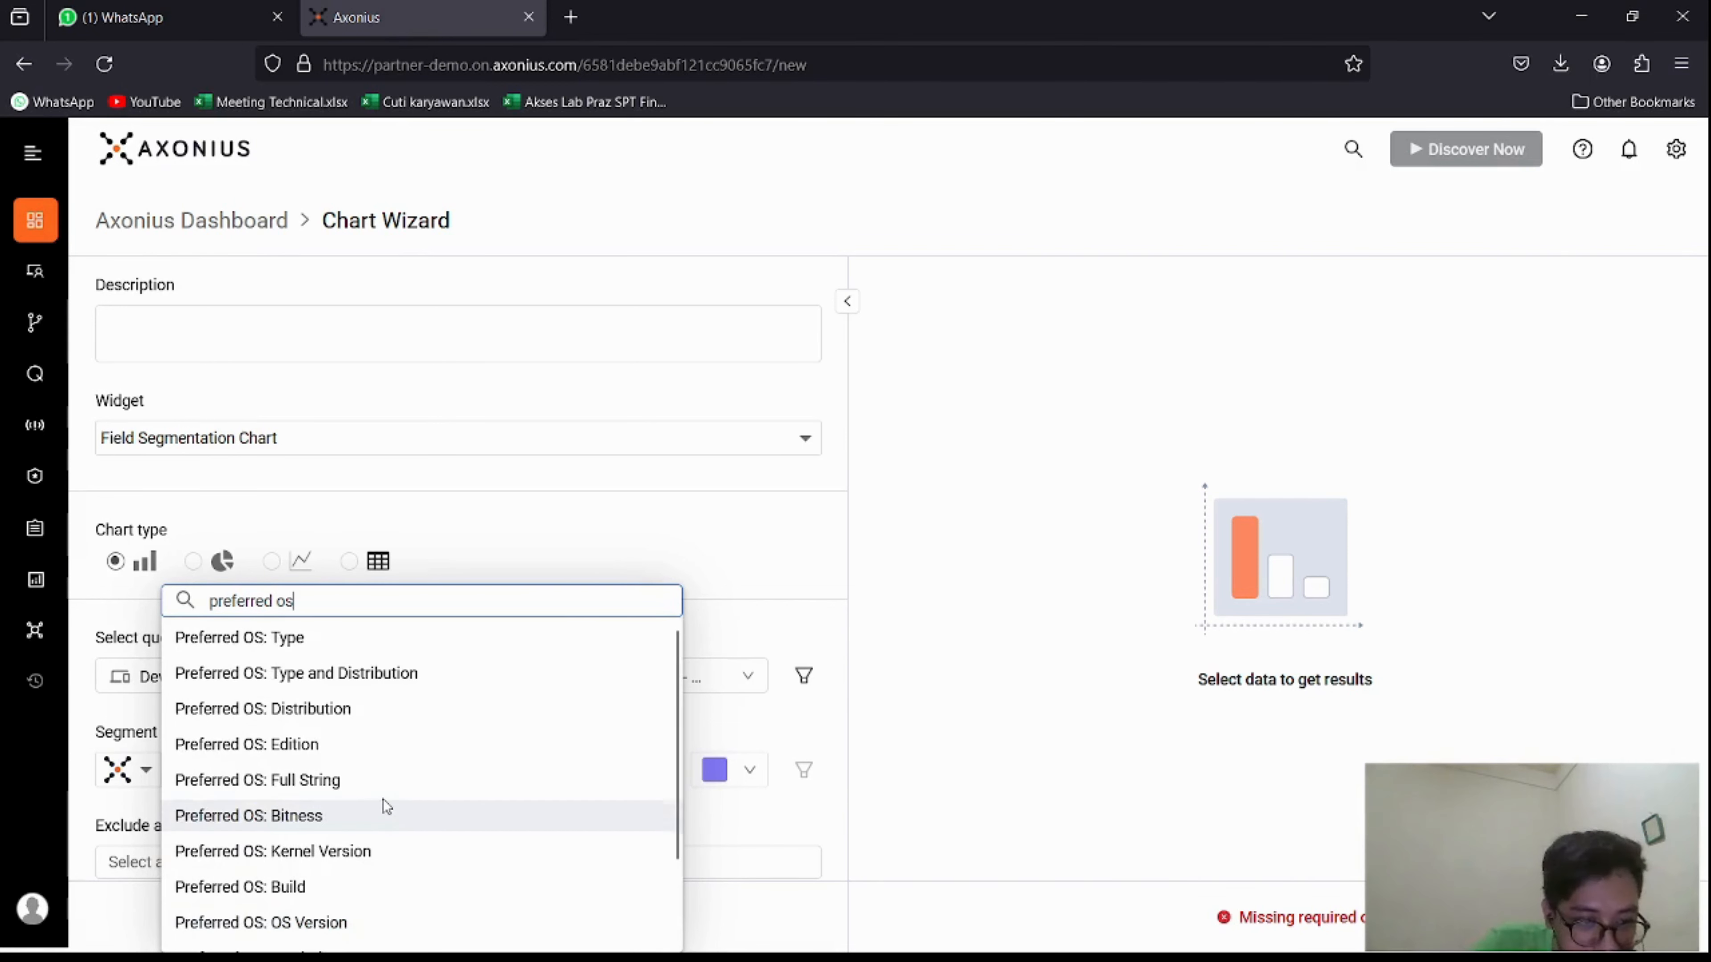
{"action": "left_click", "coordinate": [447, 674]}
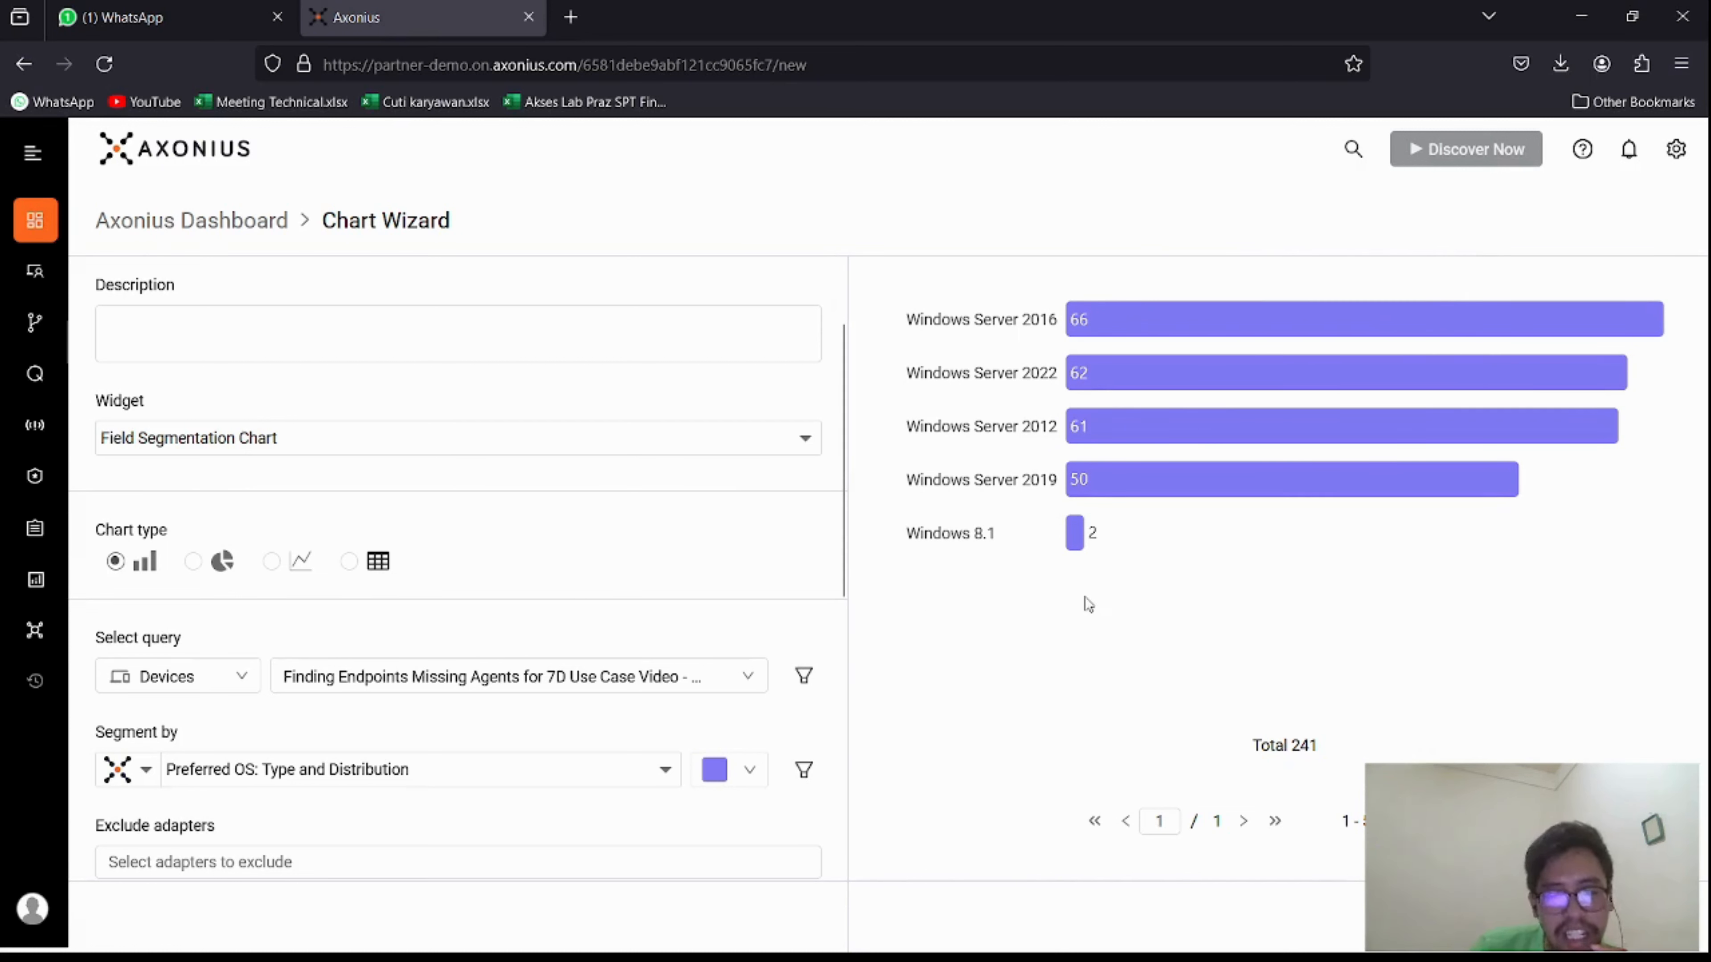
{"action": "mouse_move", "coordinate": [1304, 493]}
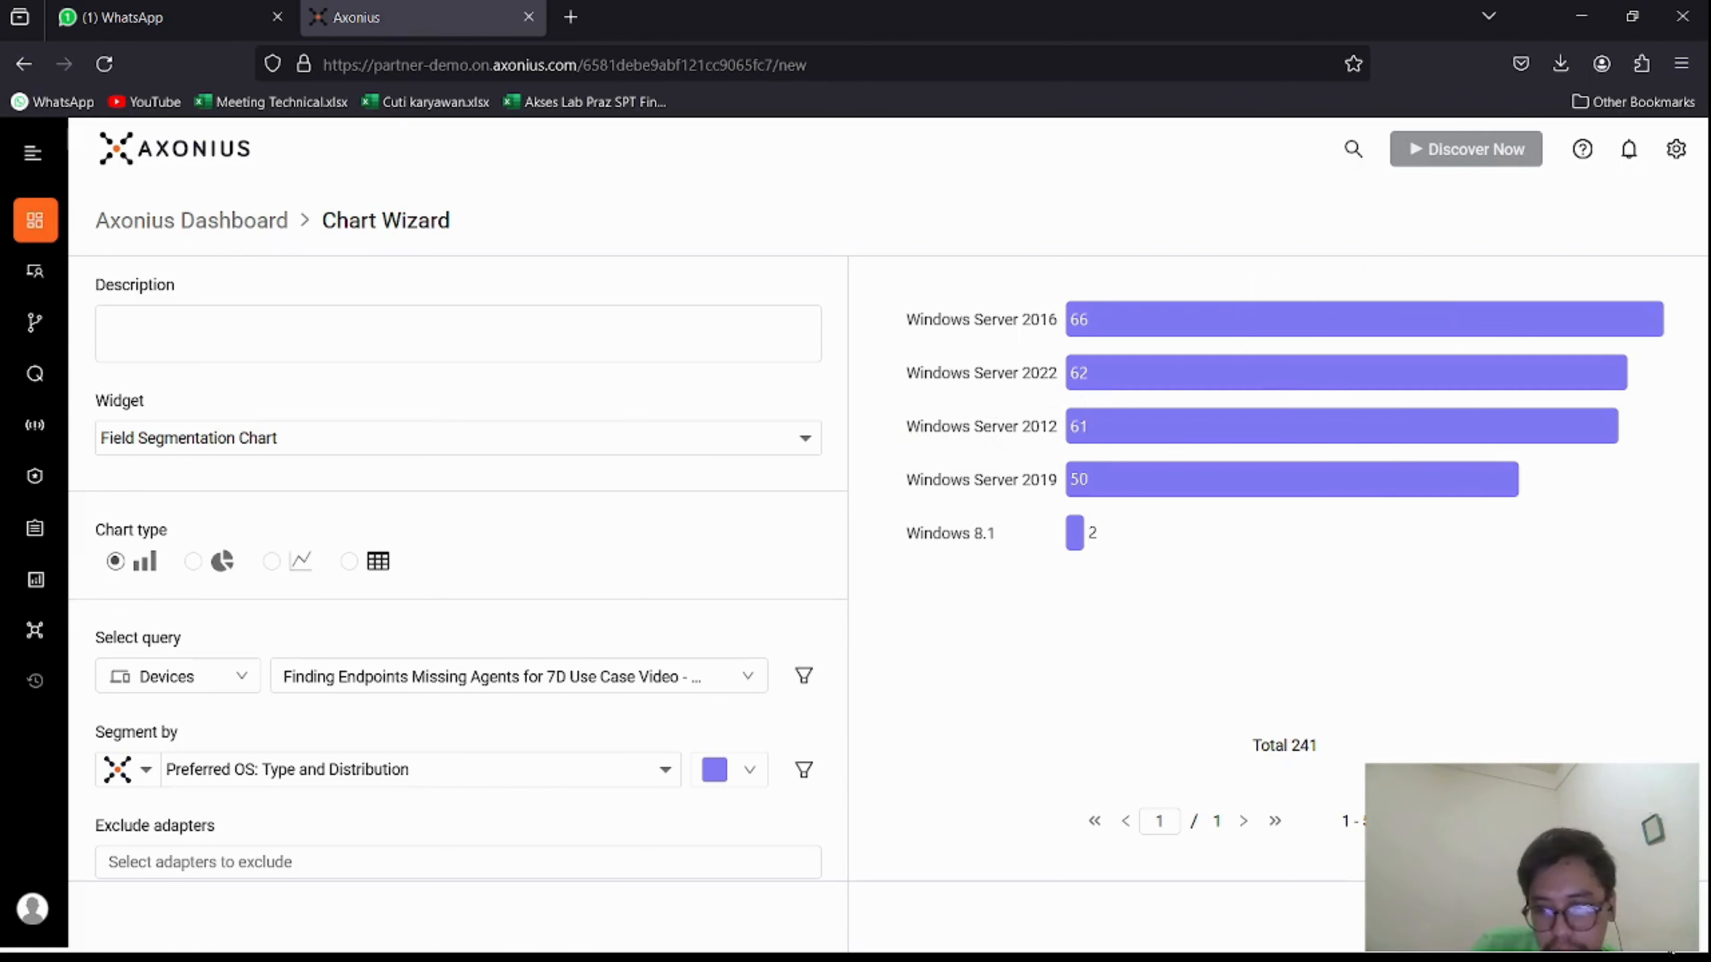
{"action": "left_click", "coordinate": [1654, 915]}
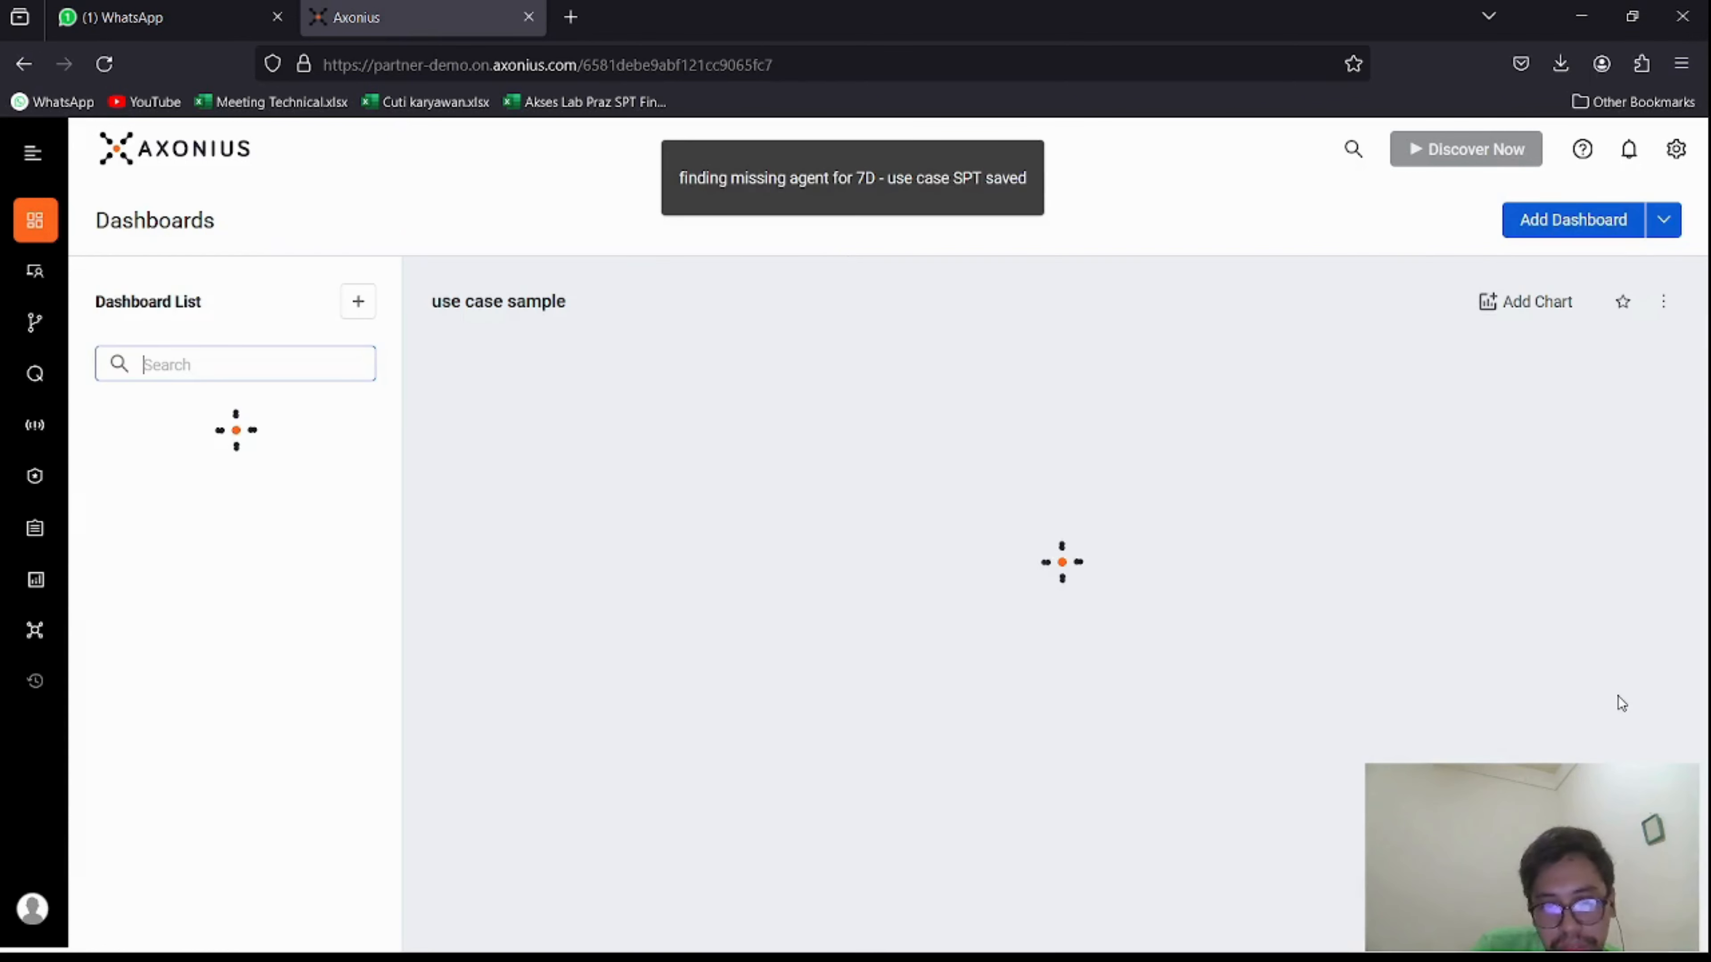